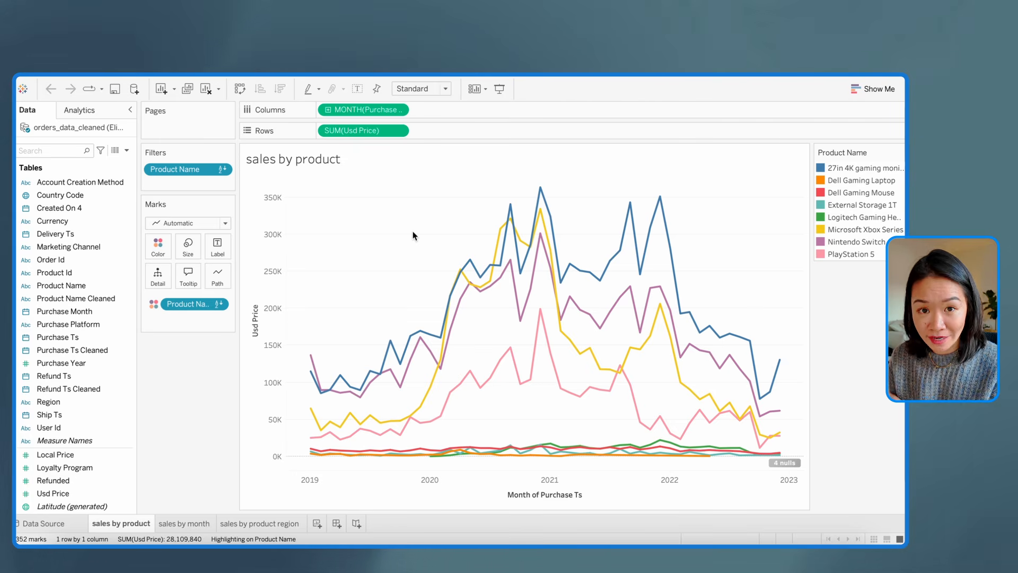
Remove the row grid lines from the sales by product line chart by setting them to None
{"action": "right_click", "coordinate": [413, 235]}
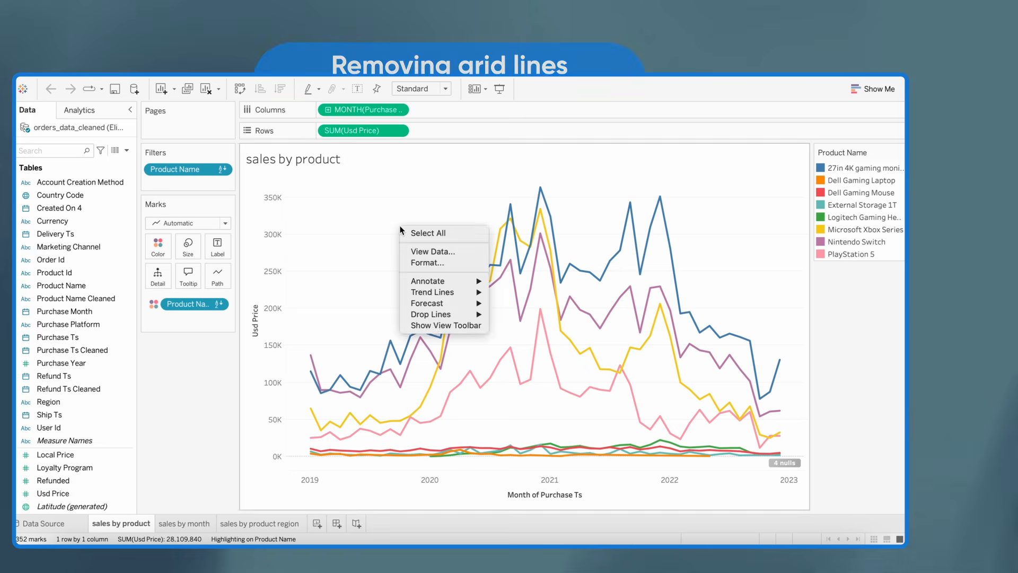
{"action": "left_click", "coordinate": [425, 261]}
{"action": "left_click", "coordinate": [83, 130]}
{"action": "left_click", "coordinate": [68, 131]}
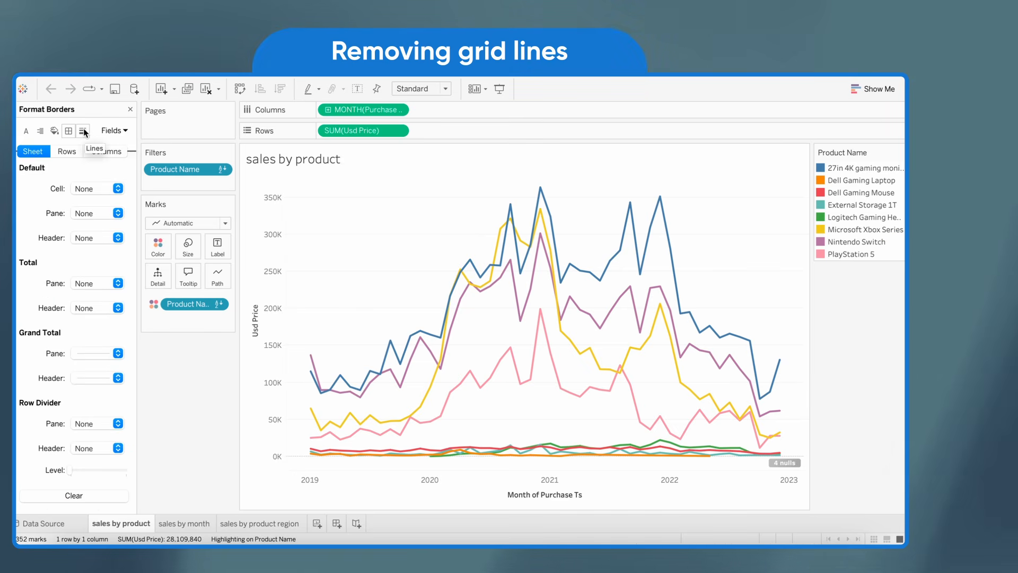
{"action": "left_click", "coordinate": [83, 131]}
{"action": "left_click", "coordinate": [66, 151]}
{"action": "left_click", "coordinate": [92, 189]}
{"action": "left_click", "coordinate": [92, 195]}
{"action": "left_click", "coordinate": [205, 446]}
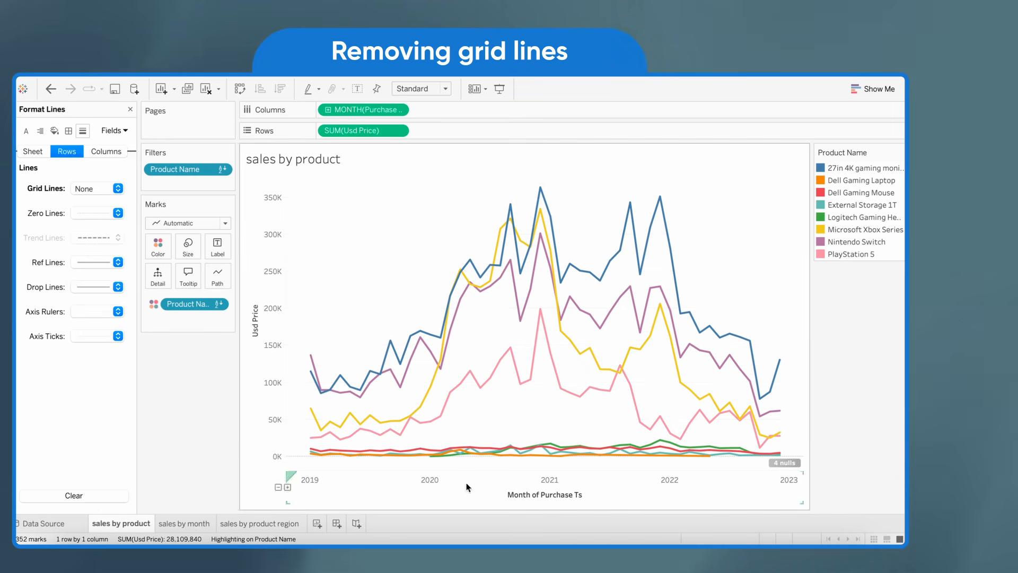
Rename the sheet as Sales by Product and center the chart title
{"action": "double_click", "coordinate": [304, 159]}
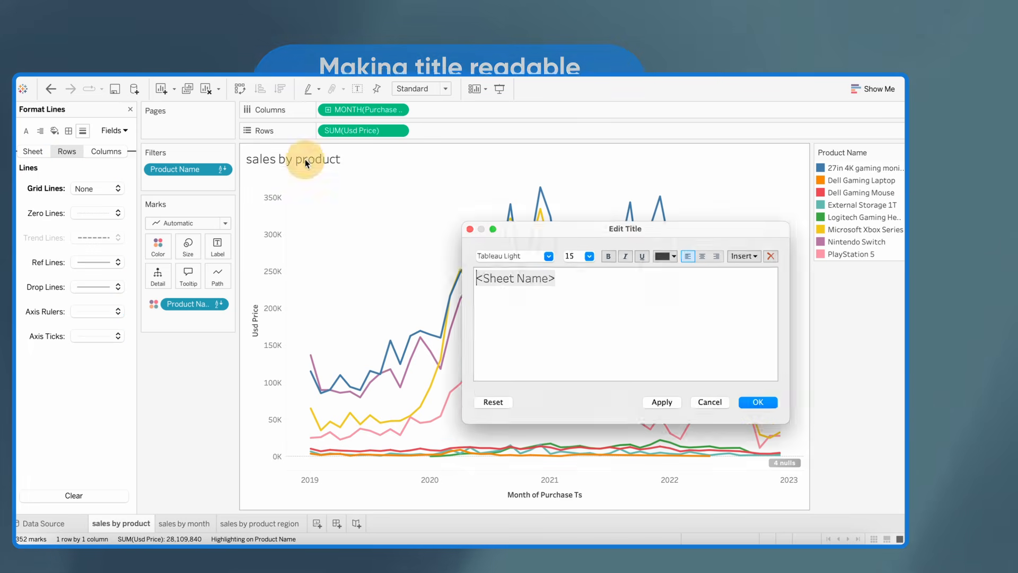
{"action": "left_click", "coordinate": [709, 402]}
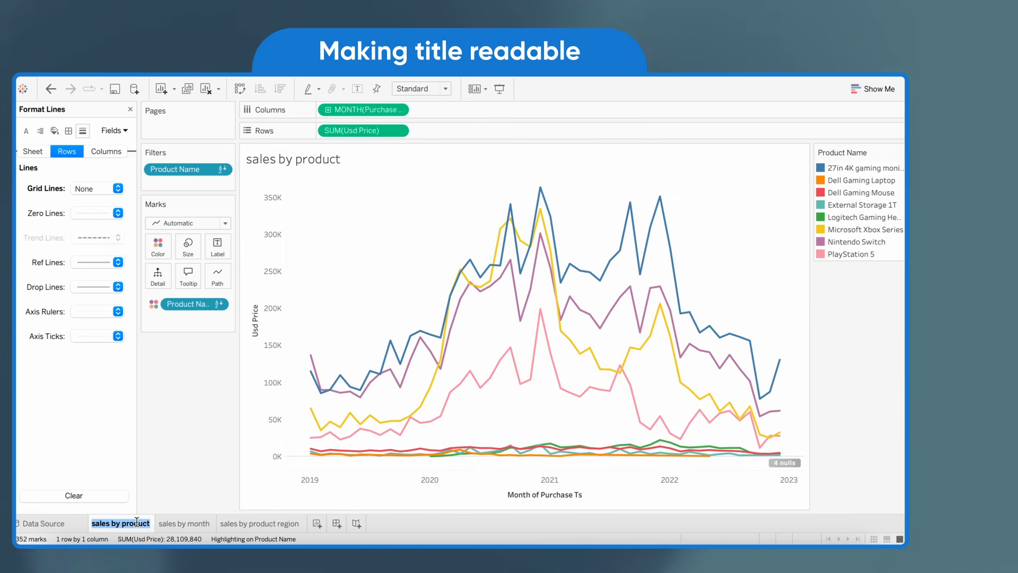
{"action": "type", "text": "Sales by Product"}
{"action": "key", "text": "Return"}
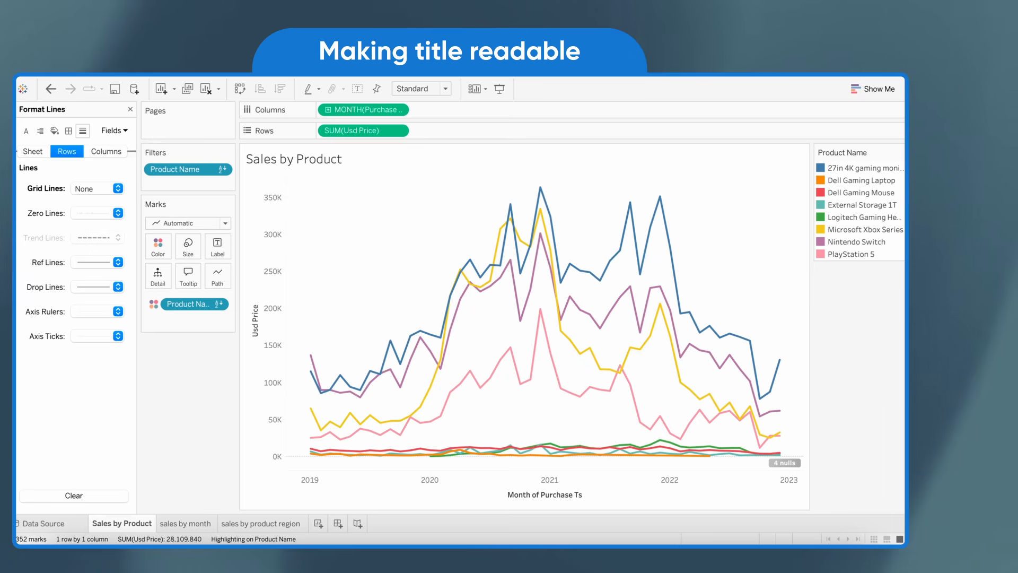
{"action": "double_click", "coordinate": [293, 159]}
{"action": "left_click", "coordinate": [767, 408]}
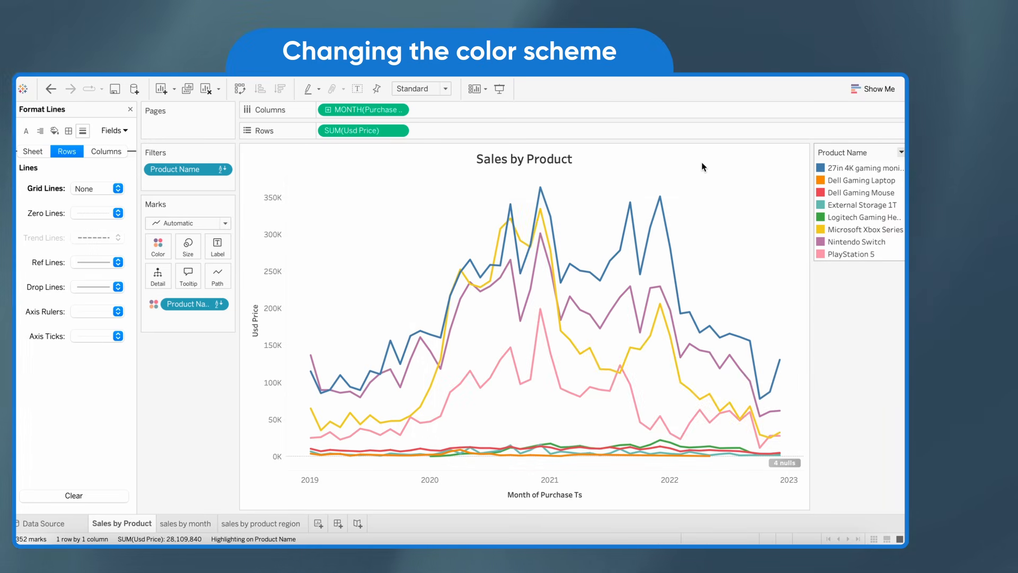
Apply a different color palette to the Product Name lines in the Sales by Product chart
{"action": "left_click", "coordinate": [900, 152]}
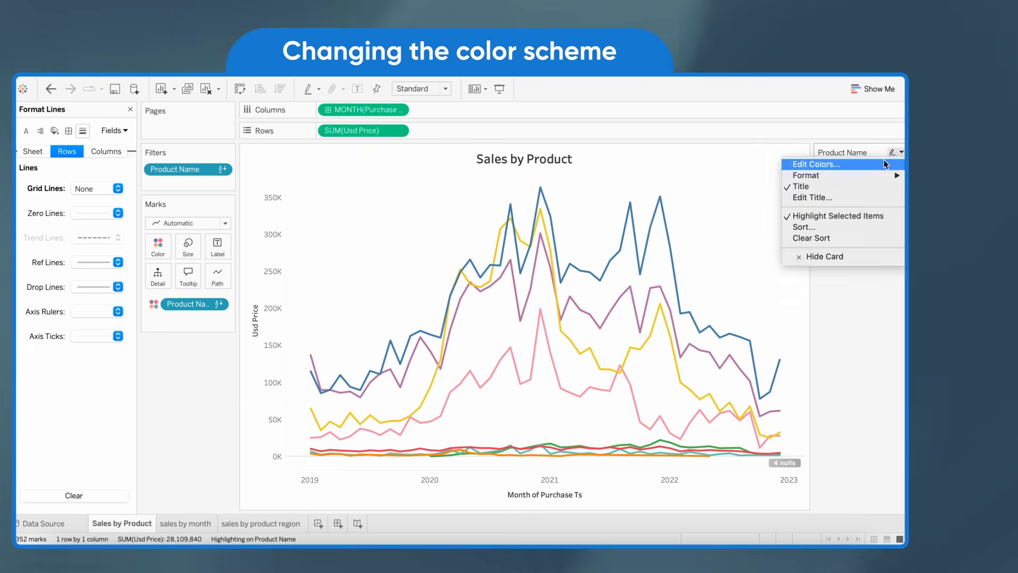
{"action": "left_click", "coordinate": [846, 162]}
{"action": "left_click", "coordinate": [506, 200]}
{"action": "left_click", "coordinate": [504, 197]}
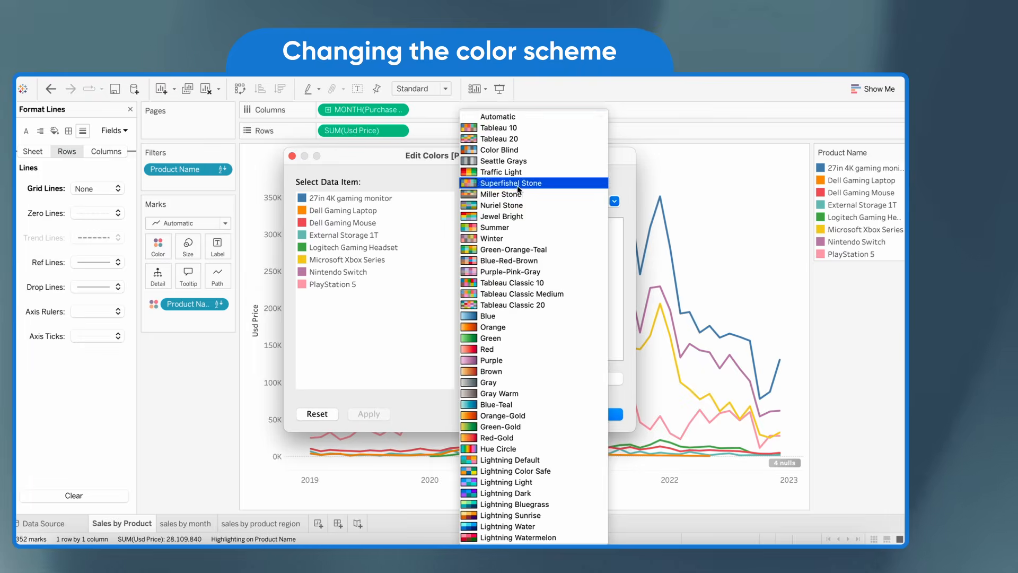
{"action": "left_click", "coordinate": [517, 192]}
{"action": "left_click", "coordinate": [552, 375]}
{"action": "left_click", "coordinate": [595, 412]}
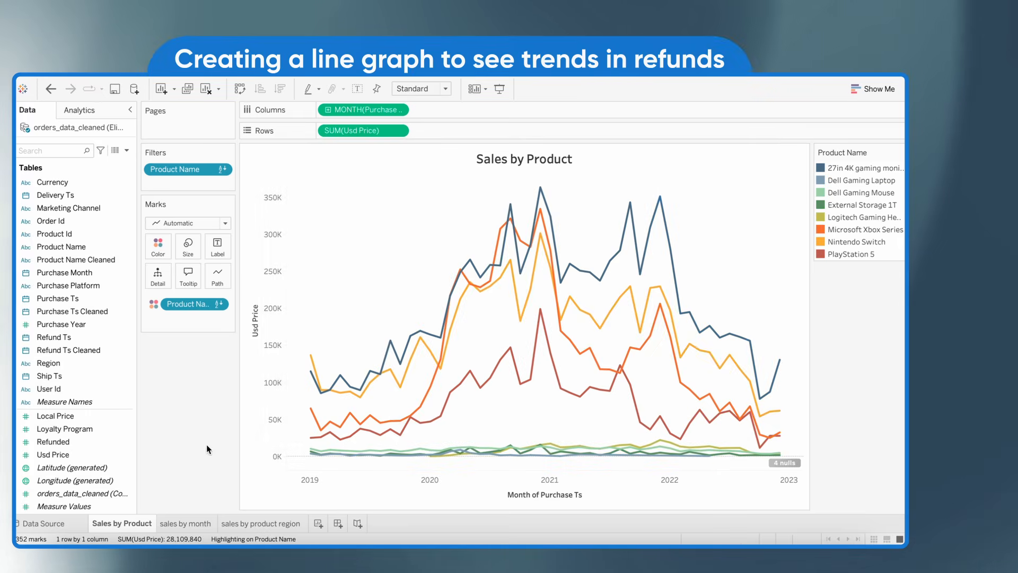
Duplicate the Sales by Product sheet and replace Usd Price with Refunded on its Rows
{"action": "right_click", "coordinate": [132, 524]}
{"action": "left_click", "coordinate": [151, 424]}
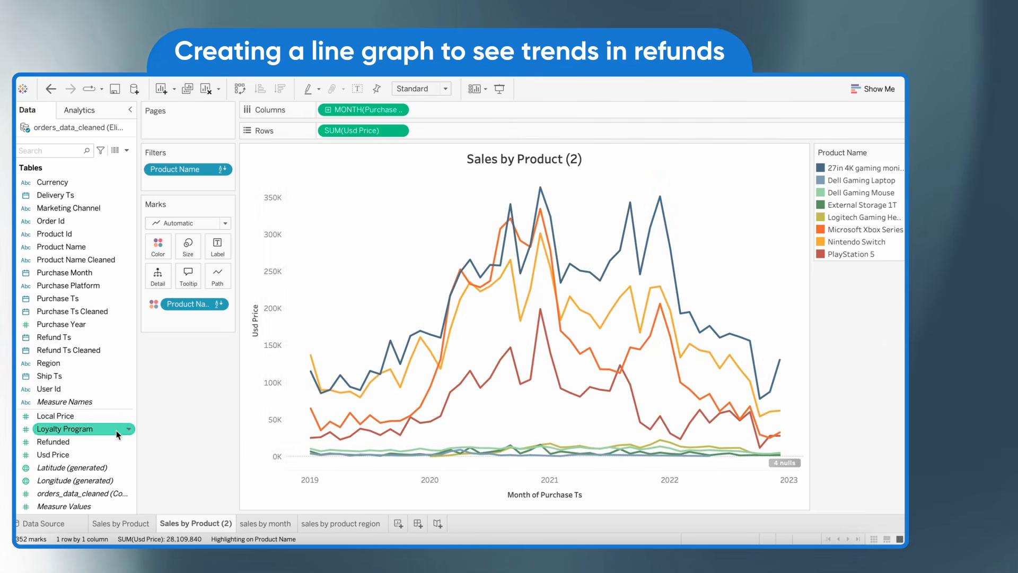
{"action": "left_click", "coordinate": [115, 447]}
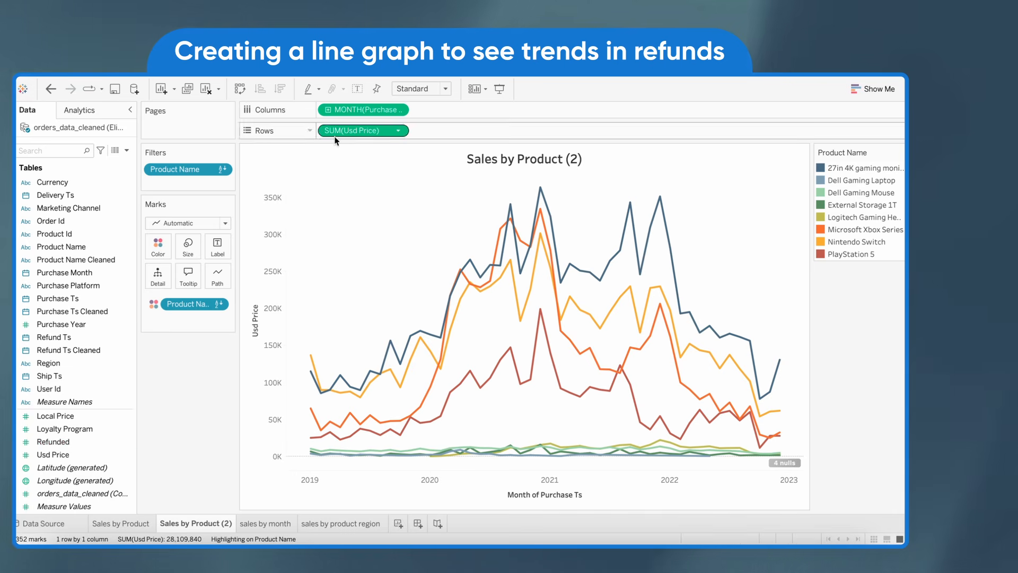
{"action": "left_click_drag", "start_coordinate": [116, 447], "coordinate": [370, 129]}
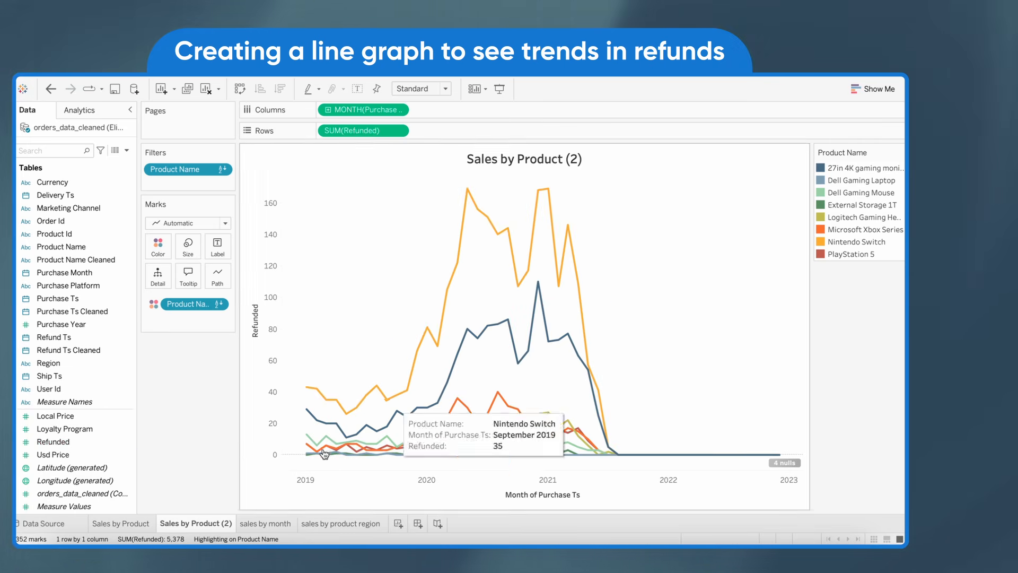
Rename the duplicated sheet as Refunds by Product
{"action": "double_click", "coordinate": [197, 523]}
{"action": "type", "text": "Refunds by Product"}
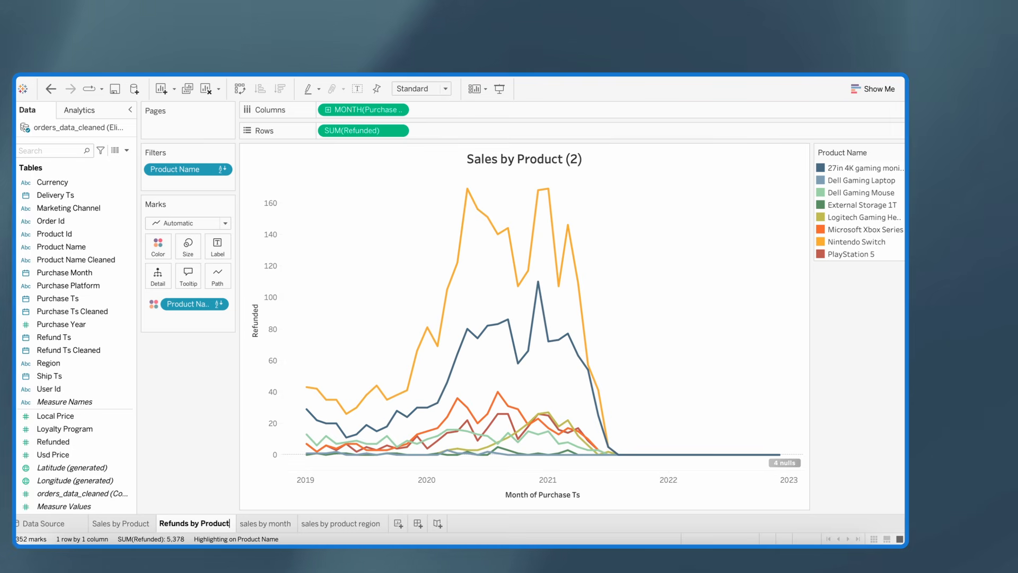
{"action": "key", "text": "Return"}
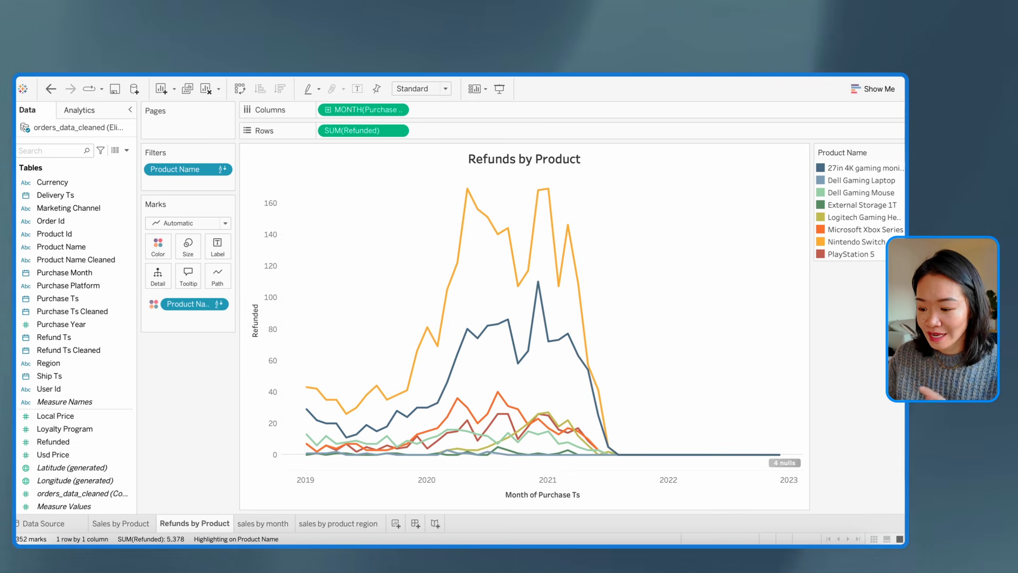
Duplicate the Sales by Product sheet and convert the copy into a continuous area chart
{"action": "left_click", "coordinate": [120, 523]}
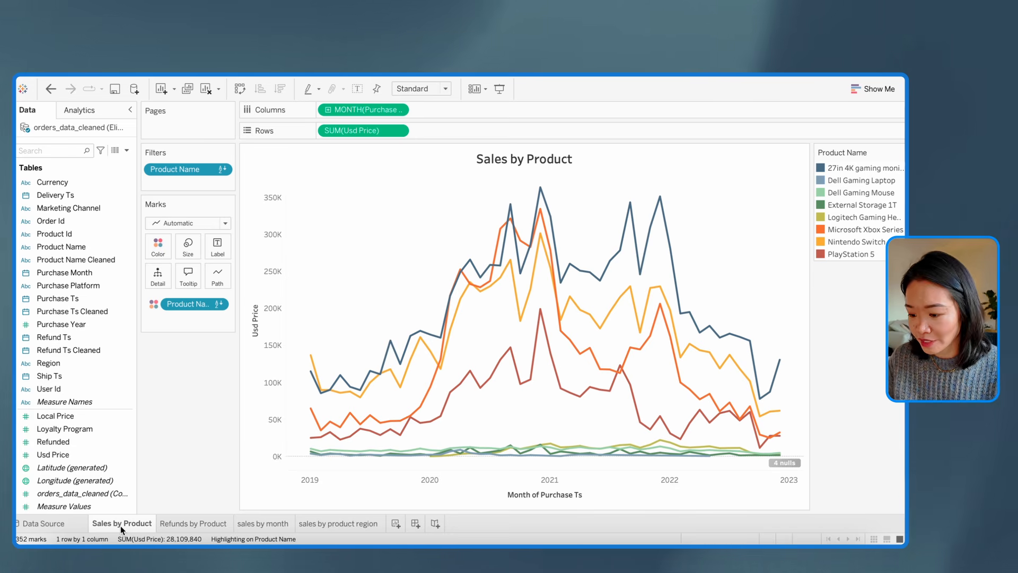
{"action": "right_click", "coordinate": [119, 526]}
{"action": "left_click", "coordinate": [169, 423]}
{"action": "left_click", "coordinate": [872, 89]}
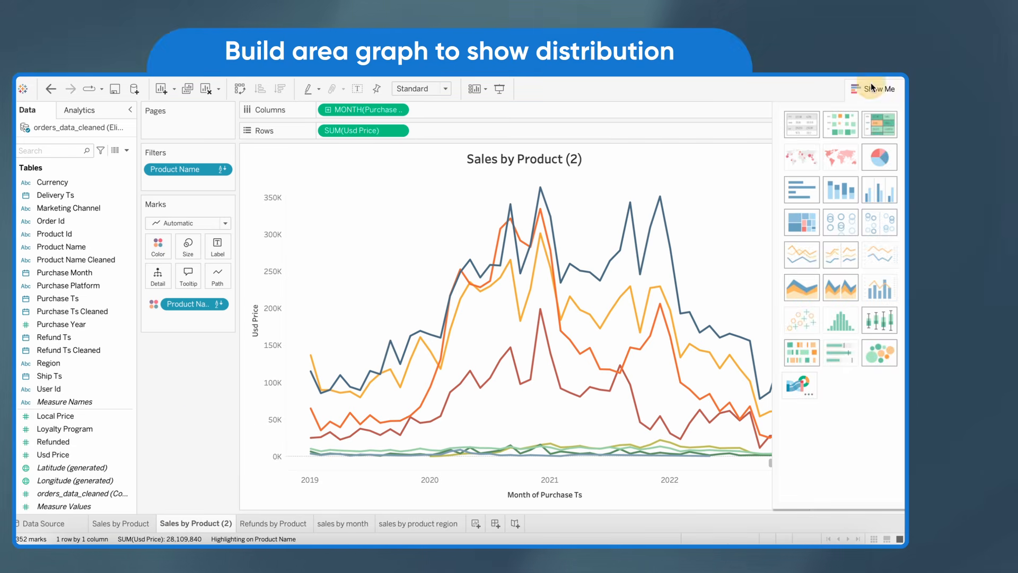
{"action": "left_click", "coordinate": [801, 295]}
{"action": "left_click", "coordinate": [875, 89]}
Show Usd Price as percent of total, computed using Table (down)
{"action": "left_click", "coordinate": [400, 130]}
{"action": "mouse_move", "coordinate": [366, 352]}
{"action": "left_click", "coordinate": [488, 384]}
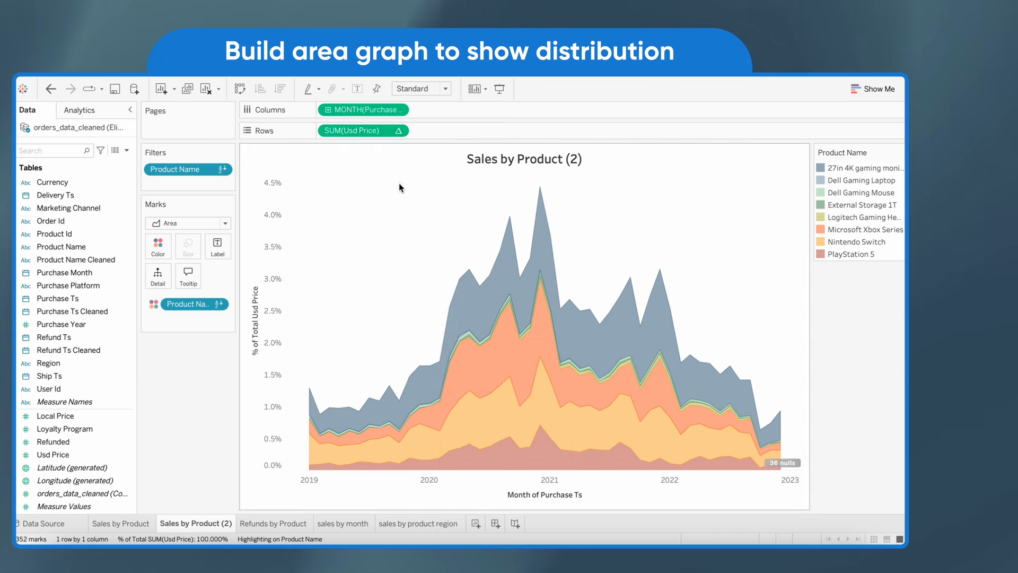
{"action": "left_click", "coordinate": [398, 130]}
{"action": "mouse_move", "coordinate": [352, 329]}
{"action": "left_click", "coordinate": [483, 377]}
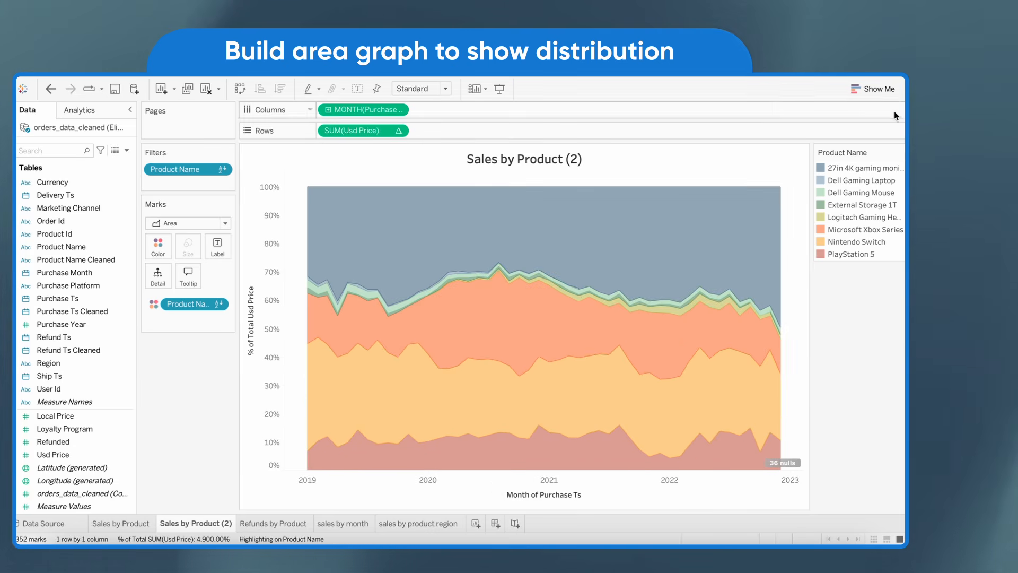
Review the Compute Using options of the Usd Price percent-of-total calculation
{"action": "left_click", "coordinate": [874, 88]}
{"action": "left_click", "coordinate": [875, 88]}
{"action": "left_click", "coordinate": [398, 131]}
{"action": "mouse_move", "coordinate": [420, 332]}
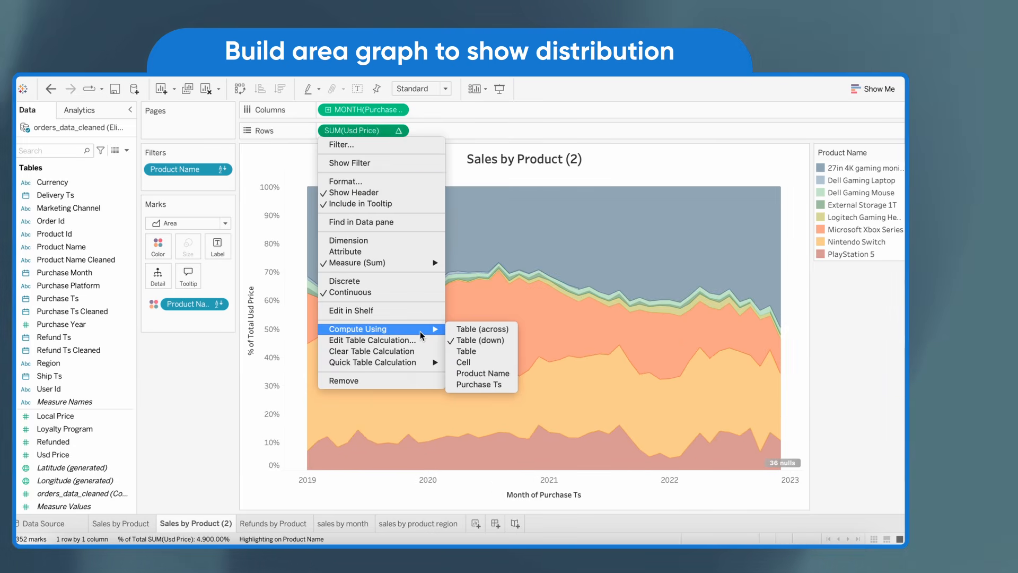
{"action": "left_click", "coordinate": [741, 229]}
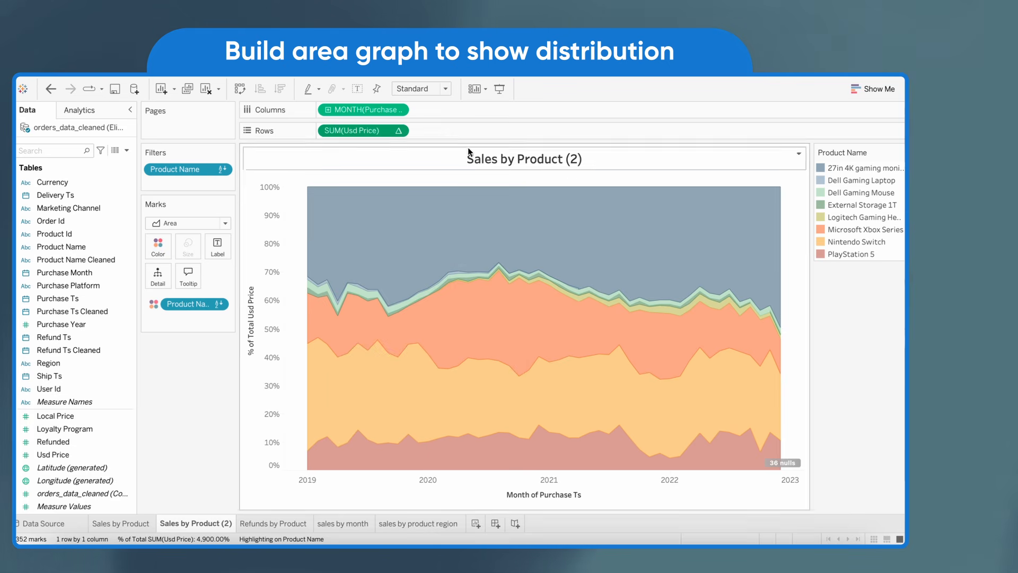
{"action": "left_click", "coordinate": [398, 131]}
{"action": "mouse_move", "coordinate": [432, 331]}
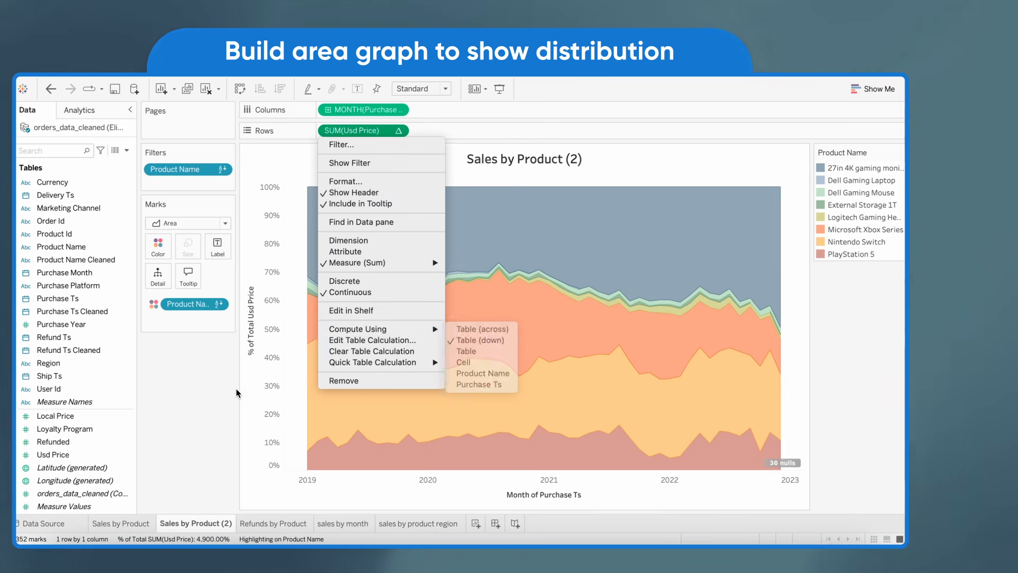
{"action": "left_click", "coordinate": [237, 393]}
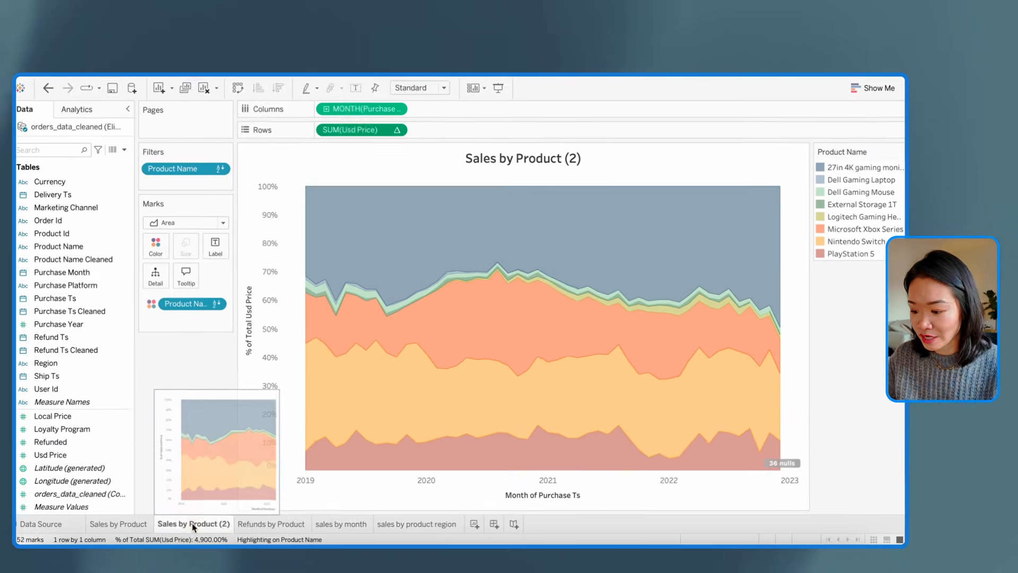
Rename the area chart sheet as Sales Mix by Product and duplicate it
{"action": "double_click", "coordinate": [193, 524]}
{"action": "type", "text": "Sales Mix by P"}
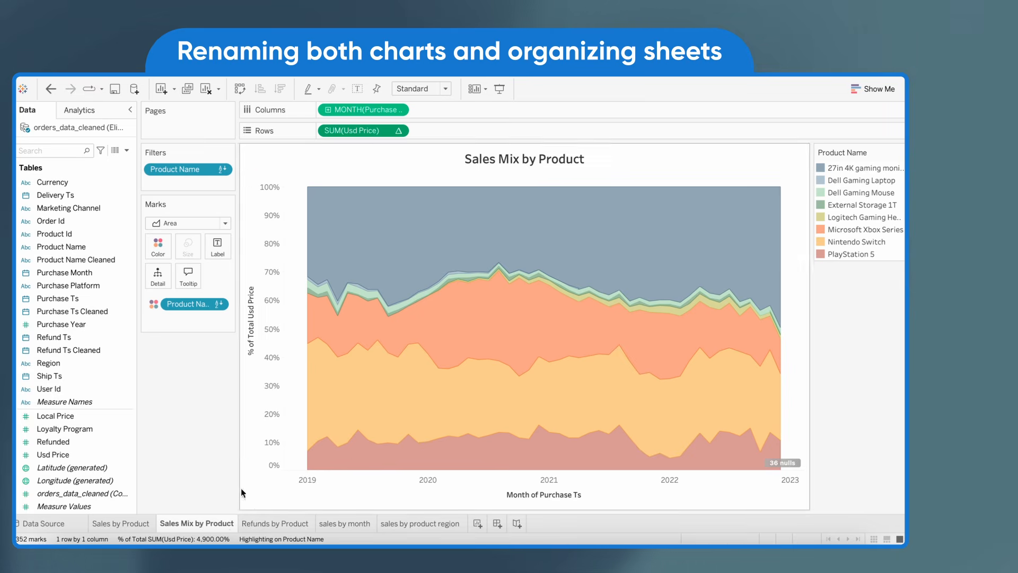
{"action": "right_click", "coordinate": [218, 524]}
{"action": "left_click", "coordinate": [253, 423]}
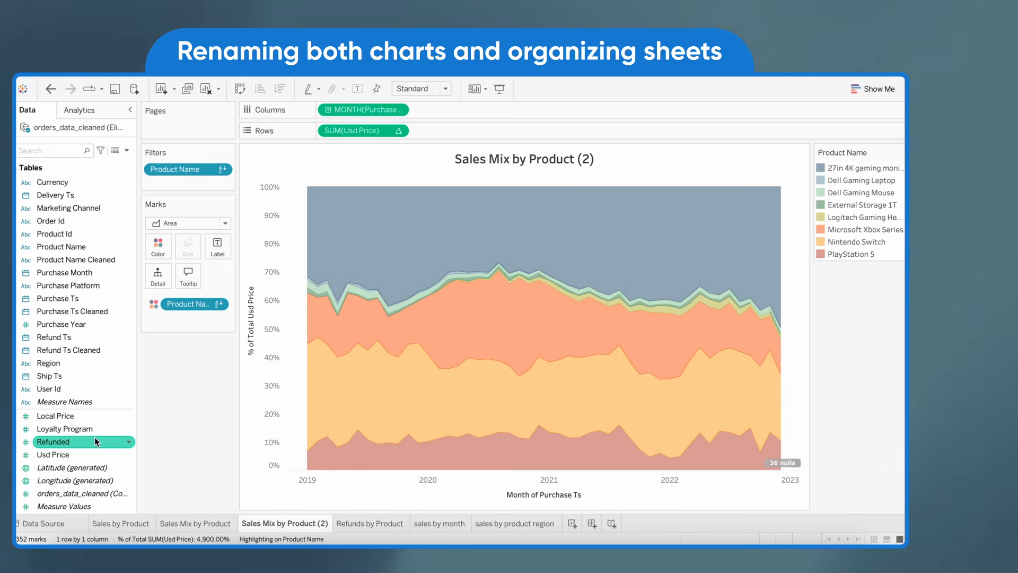
Replace Usd Price with Refunded on the duplicate's Rows, shown as percent of total computed using Table (down)
{"action": "left_click_drag", "start_coordinate": [96, 440], "coordinate": [371, 131]}
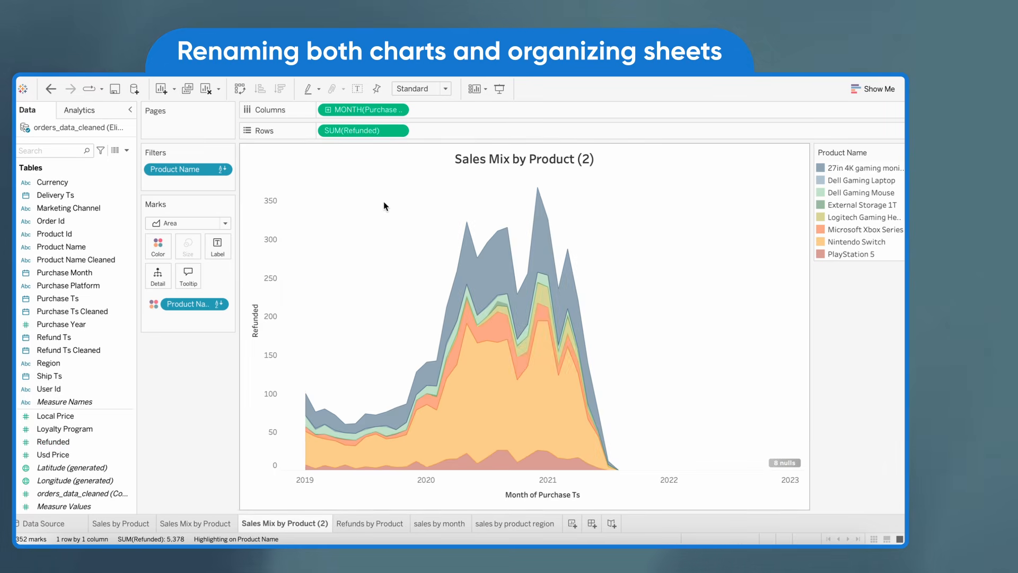
{"action": "left_click", "coordinate": [398, 131]}
{"action": "left_click", "coordinate": [480, 395]}
{"action": "left_click", "coordinate": [399, 131]}
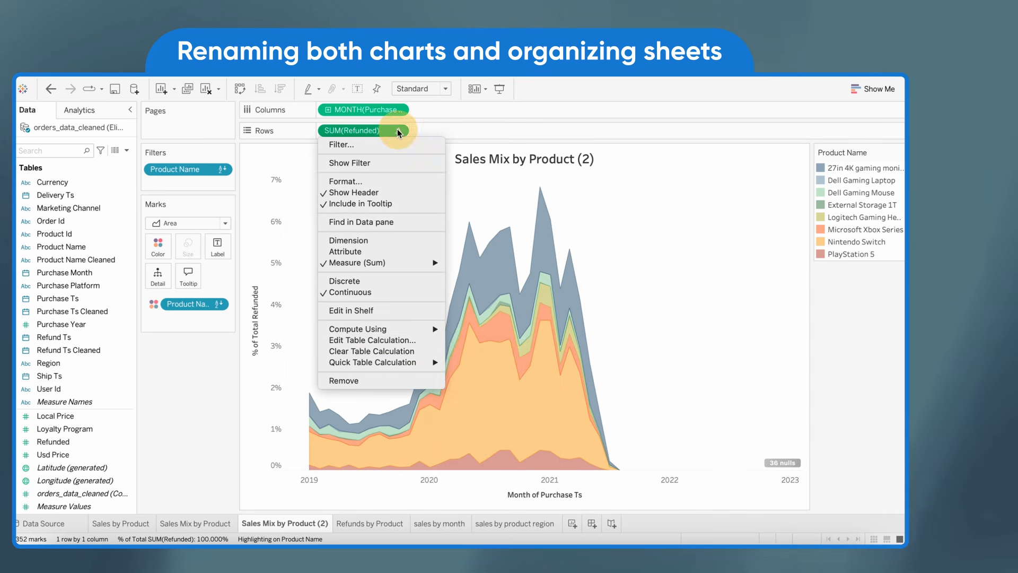
{"action": "mouse_move", "coordinate": [371, 328]}
{"action": "left_click", "coordinate": [480, 373]}
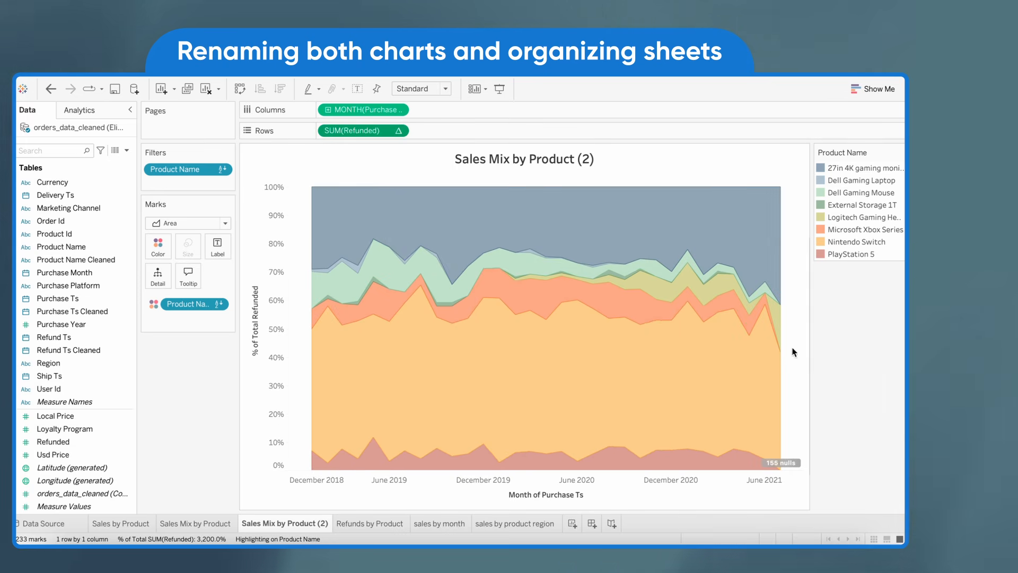
Reorder the sheets so that Refunds by Product comes before Refund Mix by Product
{"action": "left_click", "coordinate": [142, 524]}
{"action": "left_click", "coordinate": [197, 524]}
{"action": "left_click_drag", "start_coordinate": [353, 525], "coordinate": [262, 524]}
{"action": "left_click", "coordinate": [360, 523]}
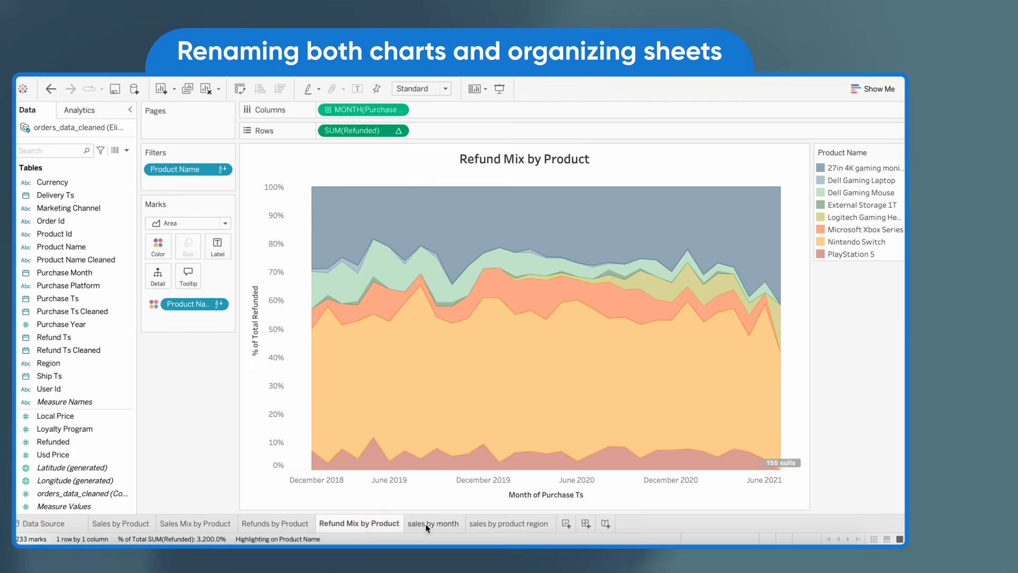
Examine the Sales by Product and Sales Mix by Product charts for product trends over time
{"action": "left_click", "coordinate": [425, 524]}
{"action": "left_click", "coordinate": [276, 524]}
{"action": "left_click", "coordinate": [121, 524]}
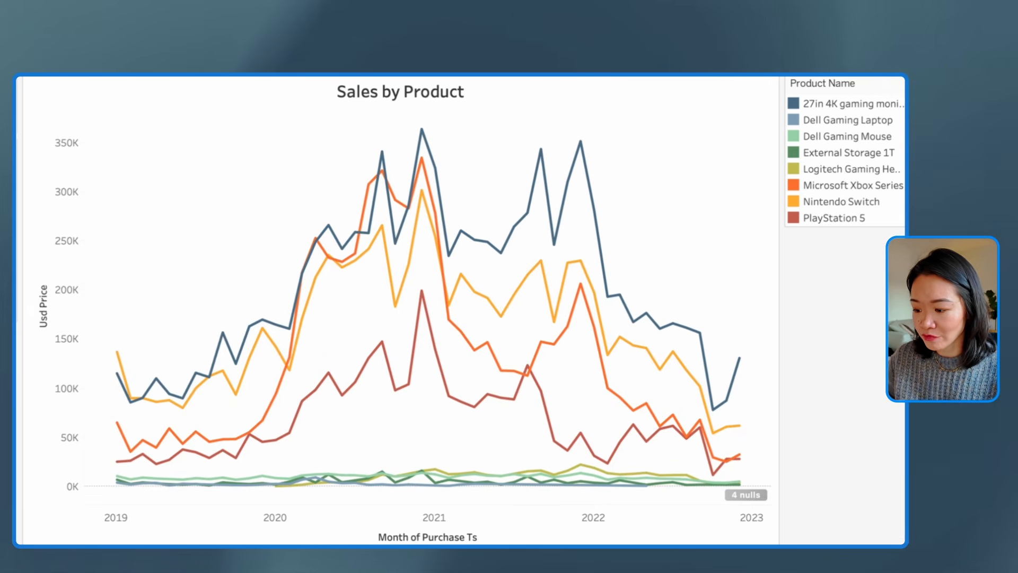
{"action": "mouse_move", "coordinate": [232, 443]}
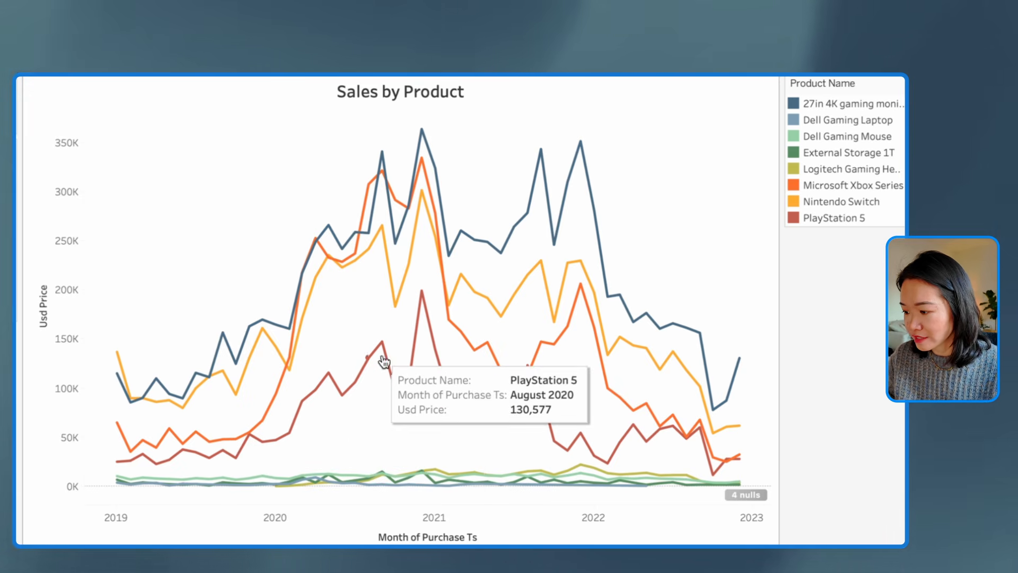
{"action": "mouse_move", "coordinate": [432, 326]}
{"action": "mouse_move", "coordinate": [484, 240]}
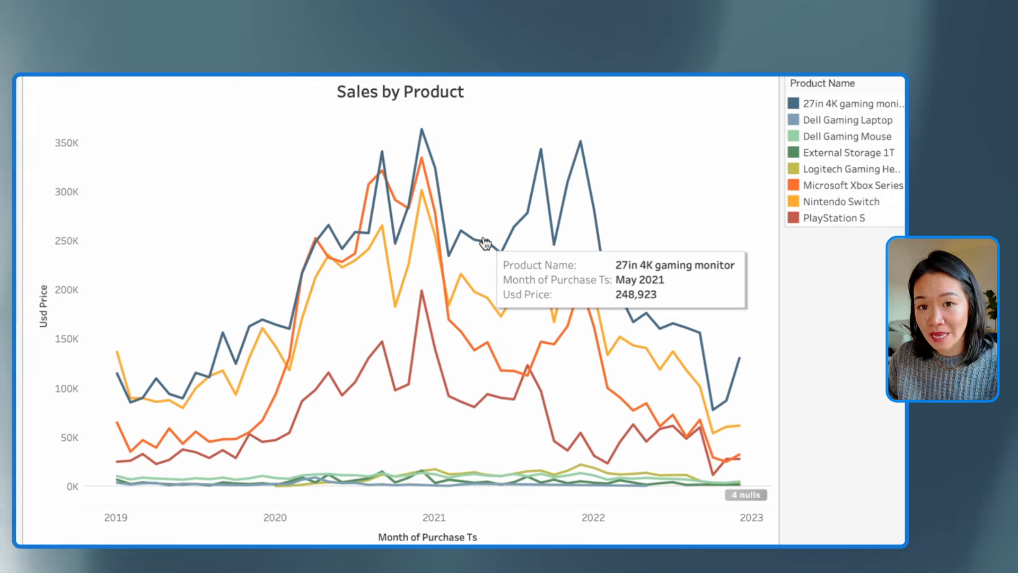
{"action": "left_click", "coordinate": [69, 546]}
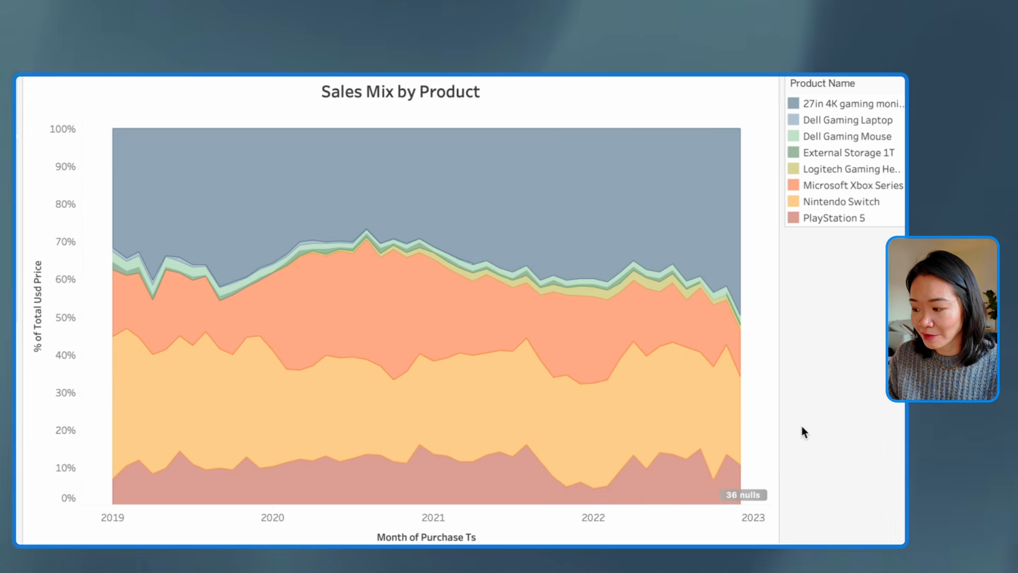
{"action": "mouse_move", "coordinate": [455, 488]}
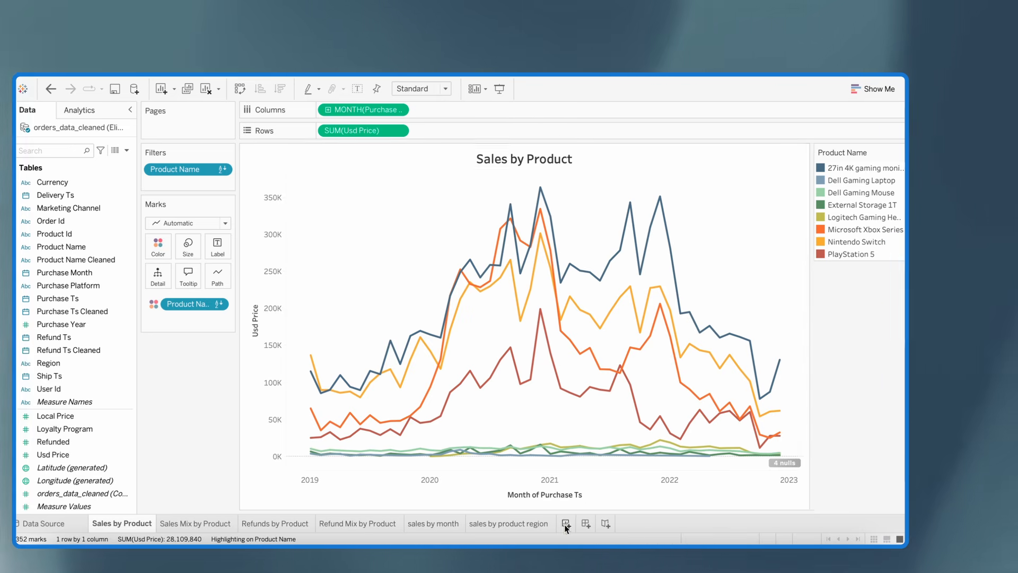
Create a new worksheet with a bar chart of total Usd Price in columns by Product Name Cleaned in rows
{"action": "key", "text": "ctrl+m"}
{"action": "scroll", "coordinate": [92, 308], "scroll_direction": "up", "scroll_amount": 1}
{"action": "left_click_drag", "start_coordinate": [69, 295], "coordinate": [366, 132]}
{"action": "scroll", "coordinate": [77, 458], "scroll_direction": "down", "scroll_amount": 1}
{"action": "left_click_drag", "start_coordinate": [77, 457], "coordinate": [374, 113]}
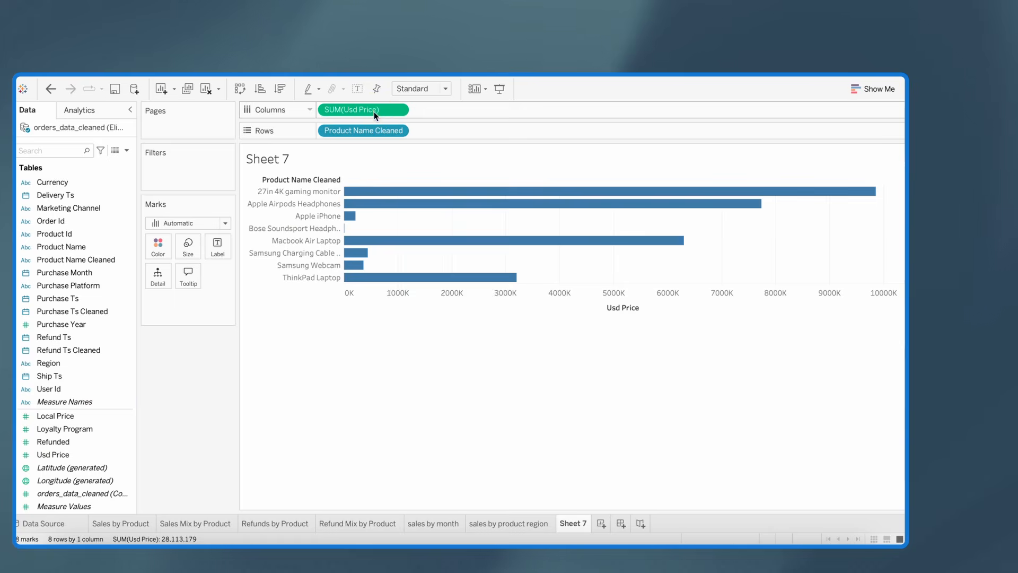
Add average Usd Price and the orders_data_cleaned count to the columns beside total Usd Price
{"action": "scroll", "coordinate": [79, 411], "scroll_direction": "up", "scroll_amount": 1}
{"action": "left_click_drag", "start_coordinate": [77, 467], "coordinate": [456, 111]}
{"action": "left_click", "coordinate": [493, 109]}
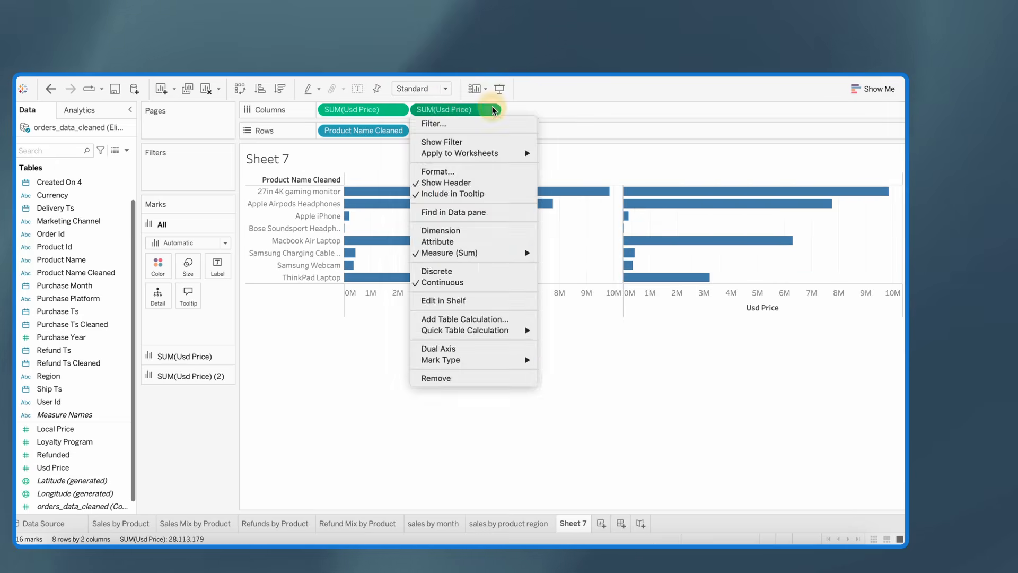
{"action": "mouse_move", "coordinate": [477, 253]}
{"action": "left_click", "coordinate": [558, 265]}
{"action": "scroll", "coordinate": [98, 412], "scroll_direction": "down", "scroll_amount": 1}
{"action": "scroll", "coordinate": [103, 366], "scroll_direction": "up", "scroll_amount": 2}
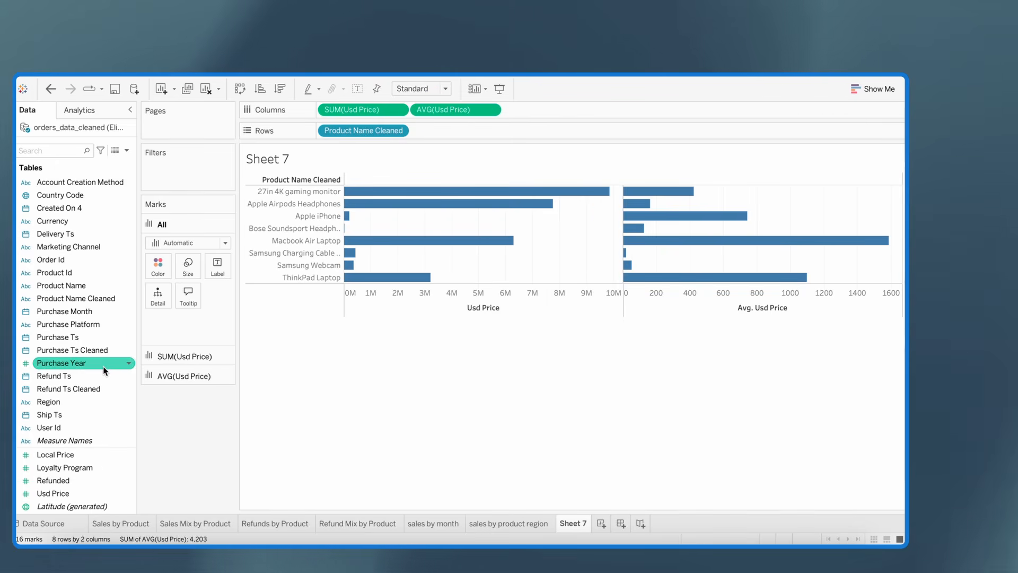
{"action": "scroll", "coordinate": [102, 365], "scroll_direction": "down", "scroll_amount": 2}
{"action": "left_click_drag", "start_coordinate": [79, 493], "coordinate": [563, 111]}
Convert the bar chart into a text table with sum, average and count columns, sorted descending by total Usd Price
{"action": "left_click", "coordinate": [875, 89]}
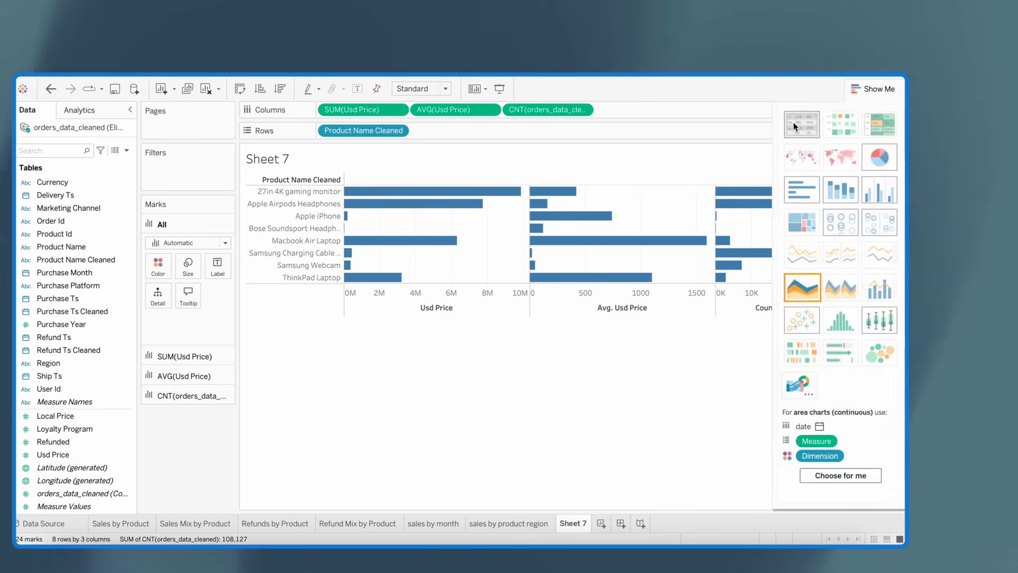
{"action": "left_click", "coordinate": [800, 122]}
{"action": "left_click", "coordinate": [877, 88]}
{"action": "left_click_drag", "start_coordinate": [186, 364], "coordinate": [183, 401]}
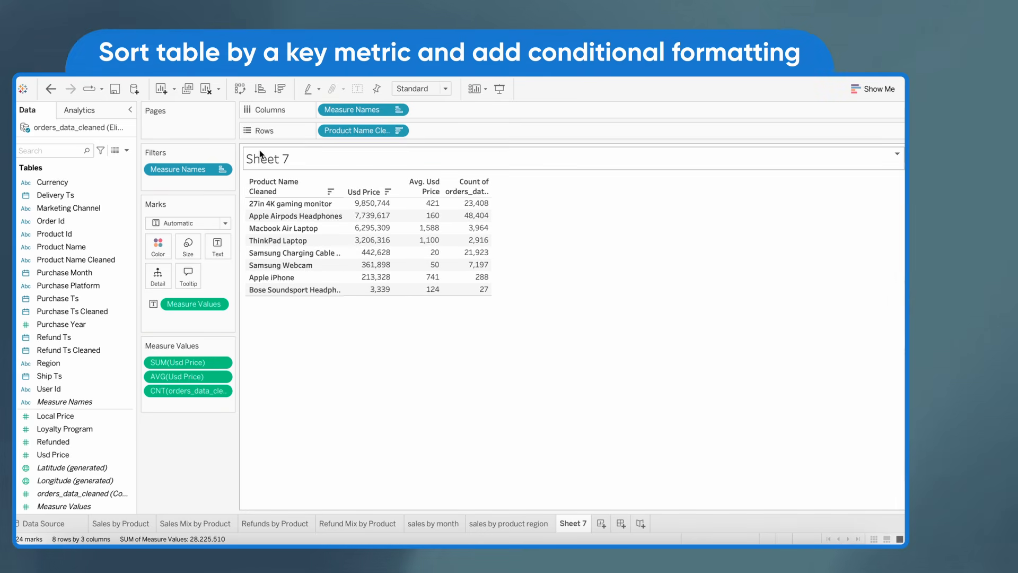
Hide the Product Name Cleaned row field label and give the Usd Price column the alias Sales
{"action": "right_click", "coordinate": [266, 183]}
{"action": "left_click", "coordinate": [297, 233]}
{"action": "right_click", "coordinate": [371, 190]}
{"action": "left_click", "coordinate": [386, 280]}
{"action": "type", "text": "Sa"}
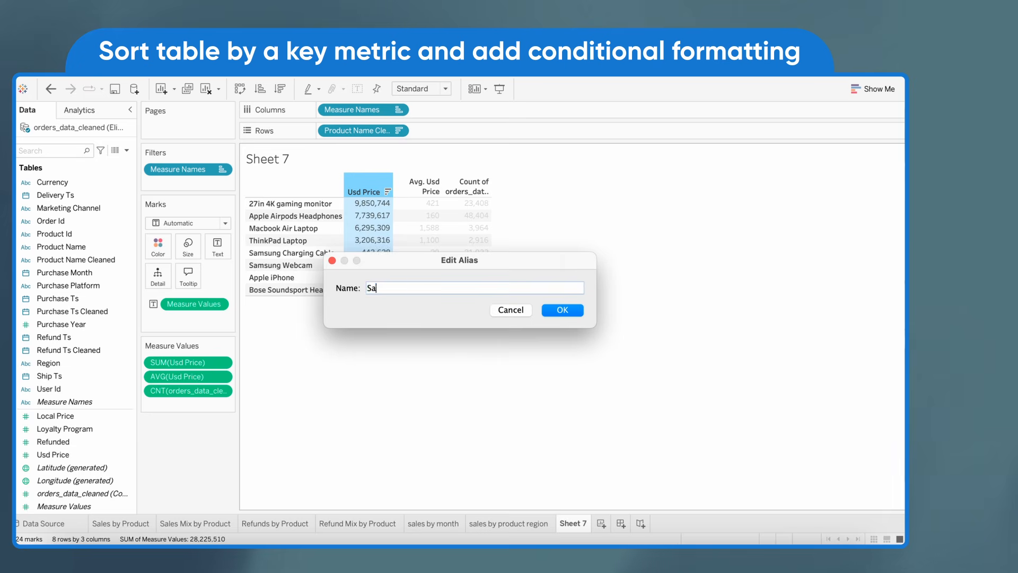
{"action": "type", "text": "les"}
{"action": "key", "text": "Return"}
Give the Avg. Usd Price column the alias AOV and the order count column the alias Orders
{"action": "right_click", "coordinate": [426, 185]}
{"action": "left_click", "coordinate": [456, 271]}
{"action": "type", "text": "AOV"}
{"action": "key", "text": "Return"}
{"action": "right_click", "coordinate": [476, 181]}
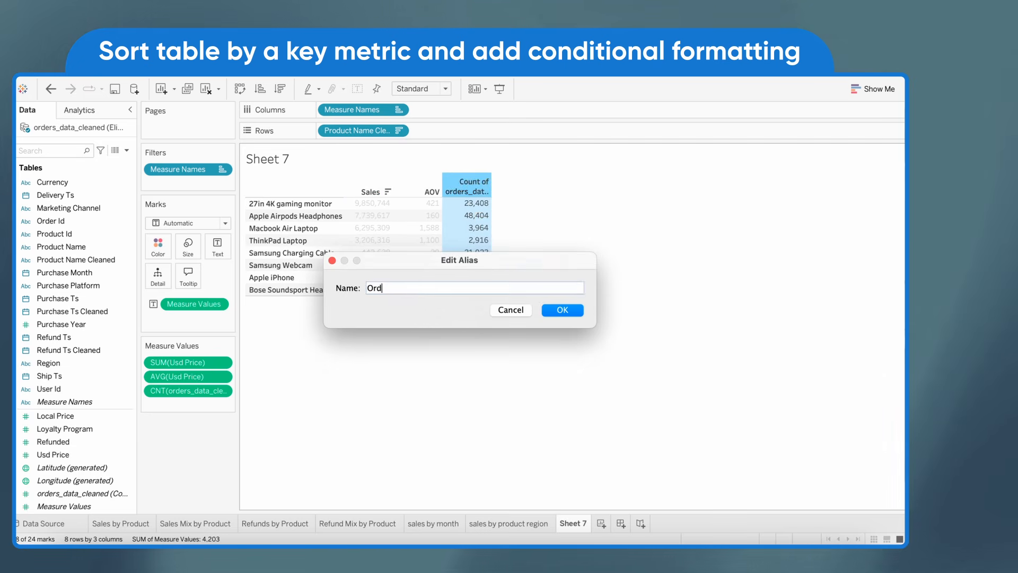
{"action": "type", "text": "ers"}
{"action": "key", "text": "Return"}
{"action": "left_click", "coordinate": [447, 383]}
Color the table cells by Measure Values using square marks, with a separate color legend for each measure
{"action": "left_click", "coordinate": [891, 92]}
{"action": "left_click", "coordinate": [873, 90]}
{"action": "left_click_drag", "start_coordinate": [164, 345], "coordinate": [158, 244]}
{"action": "left_click", "coordinate": [188, 223]}
{"action": "left_click", "coordinate": [182, 293]}
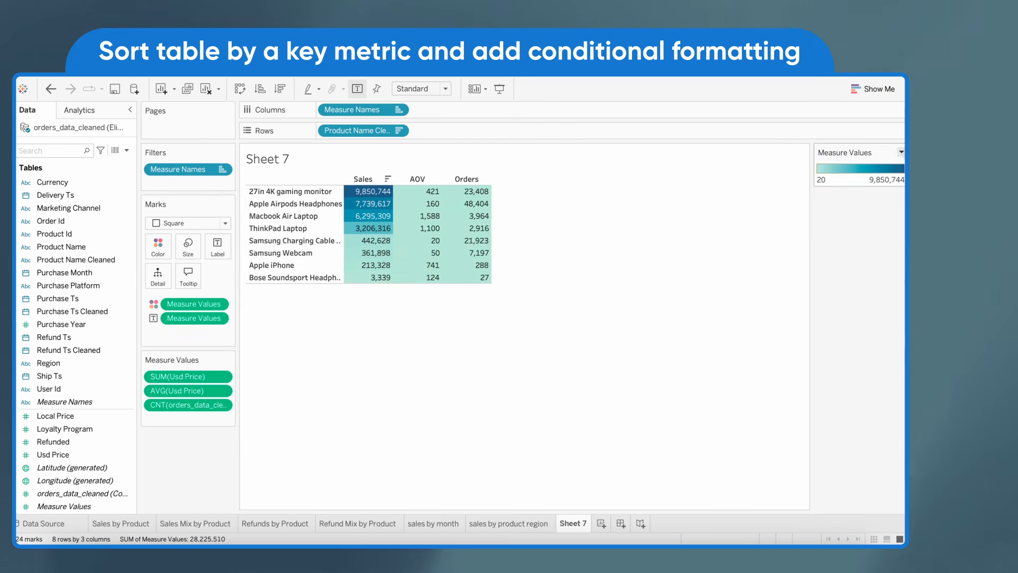
{"action": "left_click", "coordinate": [217, 303]}
{"action": "left_click", "coordinate": [214, 334]}
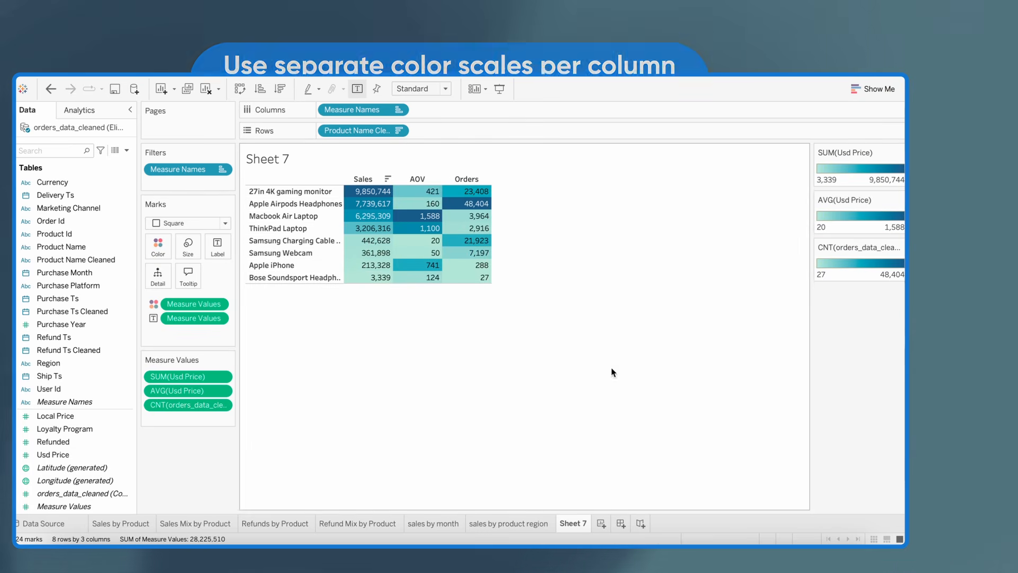
Change the SUM(Usd Price) color scale to a gray custom sequential palette
{"action": "left_click", "coordinate": [898, 152]}
{"action": "left_click", "coordinate": [891, 165]}
{"action": "left_click", "coordinate": [577, 213]}
{"action": "left_click", "coordinate": [525, 284]}
{"action": "left_click", "coordinate": [583, 150]}
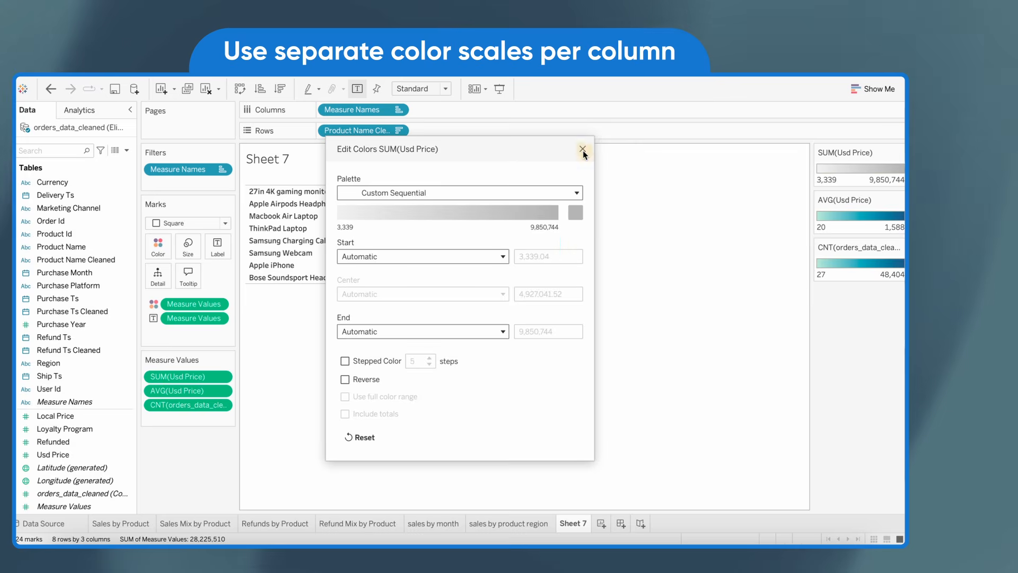
Apply the gray custom sequential palette to the AVG(Usd Price) and order count color scales
{"action": "left_click", "coordinate": [898, 200]}
{"action": "left_click", "coordinate": [837, 210]}
{"action": "left_click", "coordinate": [575, 212]}
{"action": "left_click", "coordinate": [525, 284]}
{"action": "left_click", "coordinate": [582, 151]}
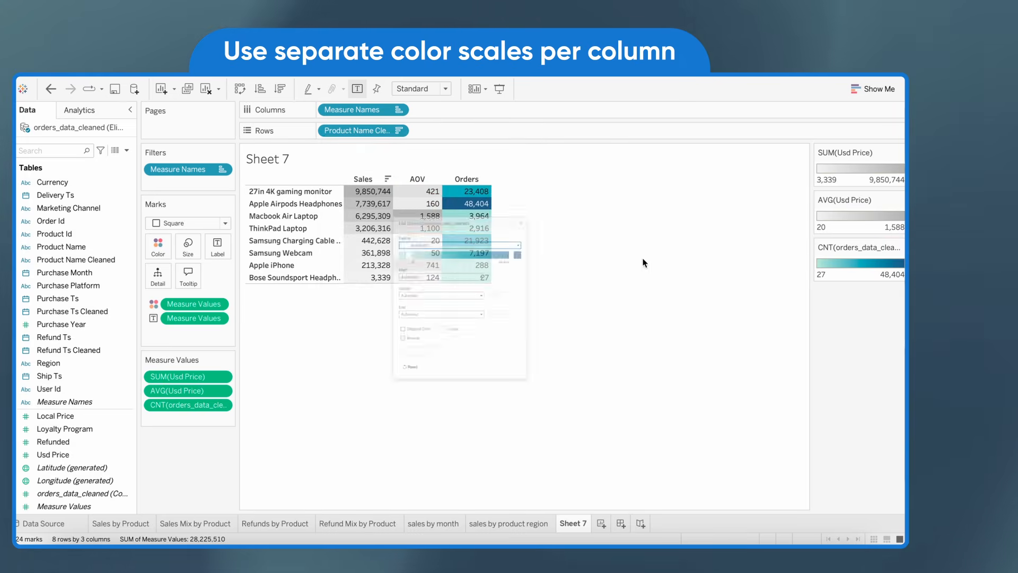
{"action": "left_click", "coordinate": [577, 210]}
{"action": "left_click", "coordinate": [555, 286]}
{"action": "left_click", "coordinate": [582, 149]}
Rename the sheet as Sales Table and make its title bold and centered
{"action": "double_click", "coordinate": [562, 521]}
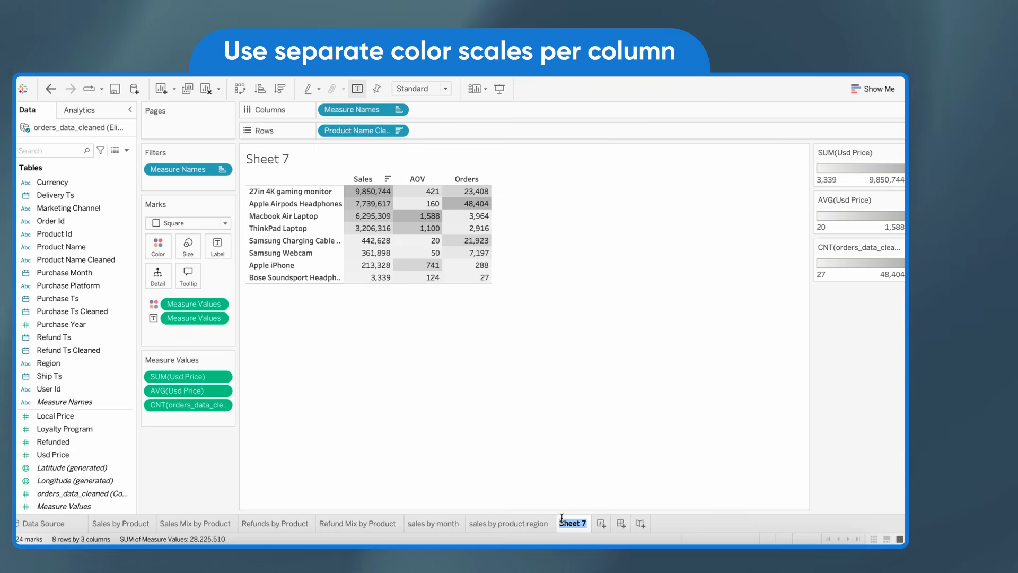
{"action": "key", "text": "Return"}
{"action": "double_click", "coordinate": [268, 159]}
{"action": "left_click_drag", "start_coordinate": [465, 275], "coordinate": [553, 275]}
{"action": "left_click", "coordinate": [608, 251]}
{"action": "left_click", "coordinate": [705, 251]}
{"action": "left_click", "coordinate": [768, 408]}
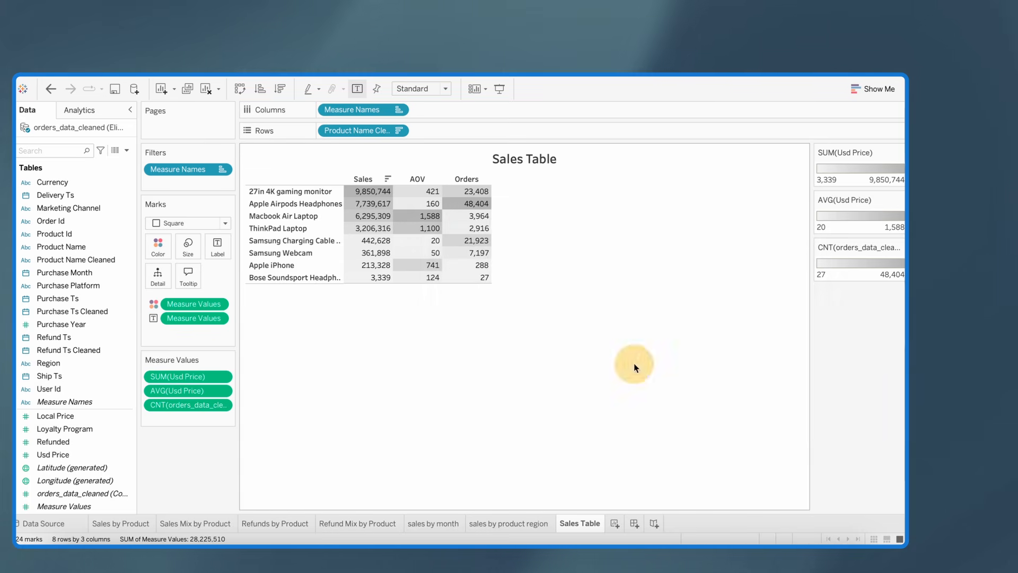
Format the SUM(Usd Price) numbers as custom currency in thousands (K) with no decimals
{"action": "right_click", "coordinate": [373, 190]}
{"action": "left_click", "coordinate": [386, 222]}
{"action": "left_click", "coordinate": [114, 130]}
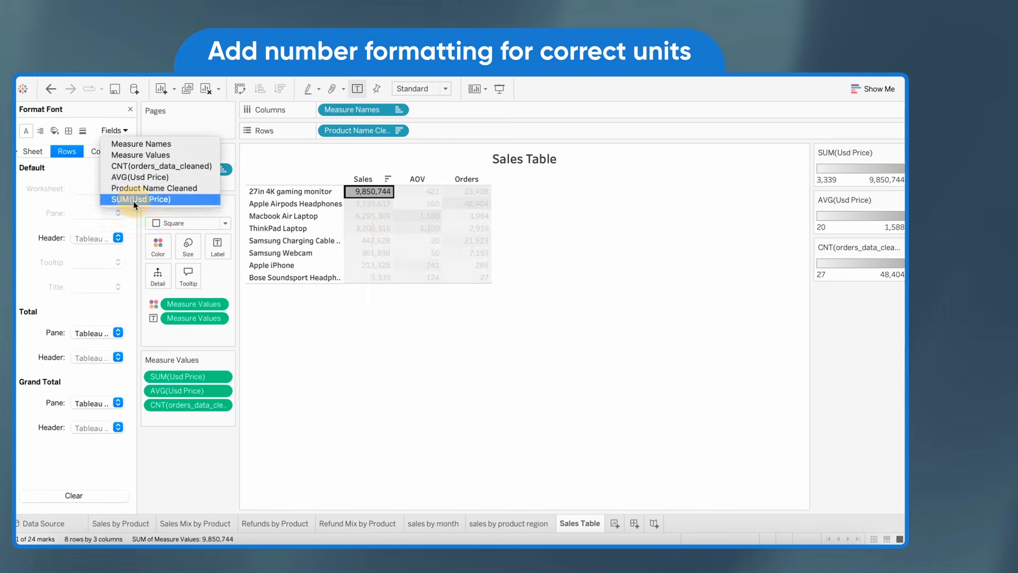
{"action": "left_click", "coordinate": [132, 200]}
{"action": "left_click", "coordinate": [96, 188]}
{"action": "left_click", "coordinate": [101, 241]}
{"action": "left_click", "coordinate": [249, 284]}
{"action": "left_click", "coordinate": [252, 291]}
Format the AVG(Usd Price) numbers as custom currency in dollars with no decimals
{"action": "left_click", "coordinate": [406, 198]}
{"action": "right_click", "coordinate": [406, 198]}
{"action": "left_click", "coordinate": [425, 234]}
{"action": "left_click", "coordinate": [114, 131]}
{"action": "left_click", "coordinate": [128, 231]}
{"action": "left_click", "coordinate": [106, 187]}
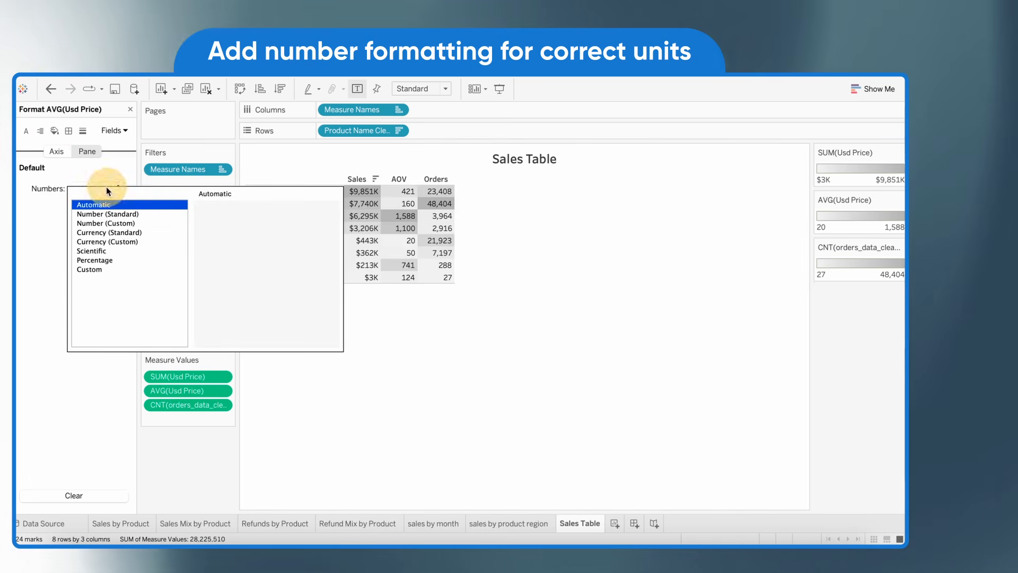
{"action": "left_click", "coordinate": [107, 242]}
{"action": "left_click", "coordinate": [237, 227]}
{"action": "left_click", "coordinate": [237, 226]}
{"action": "left_click", "coordinate": [515, 361]}
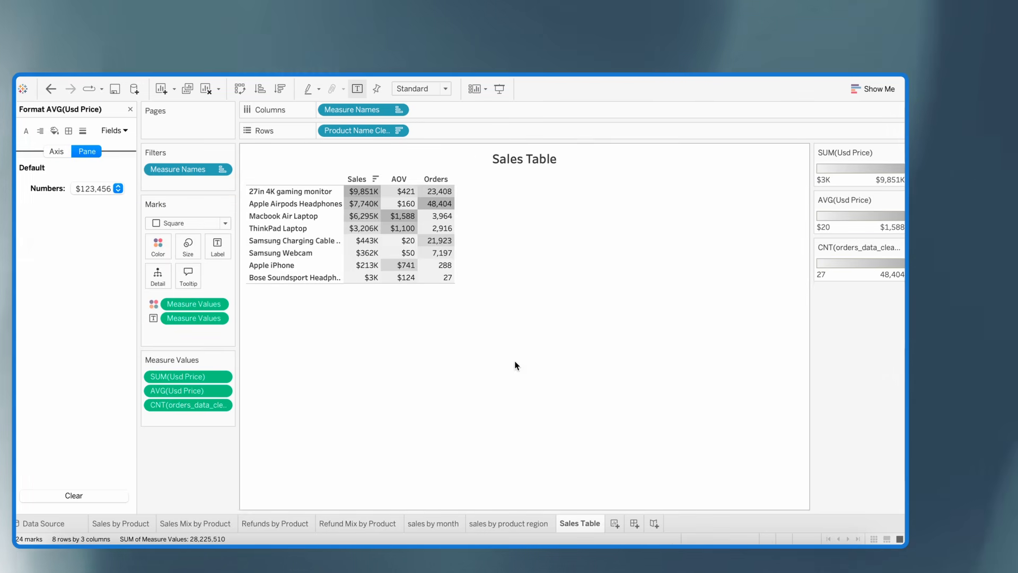
Duplicate the Sales Table sheet and name the copy Refunds Table
{"action": "right_click", "coordinate": [586, 522]}
{"action": "left_click", "coordinate": [622, 425]}
{"action": "double_click", "coordinate": [634, 523]}
{"action": "type", "text": "Refunds"}
Change the Sales column alias to Refunded Sales and the Orders column alias to Refunds, and close the formatting options
{"action": "right_click", "coordinate": [373, 182]}
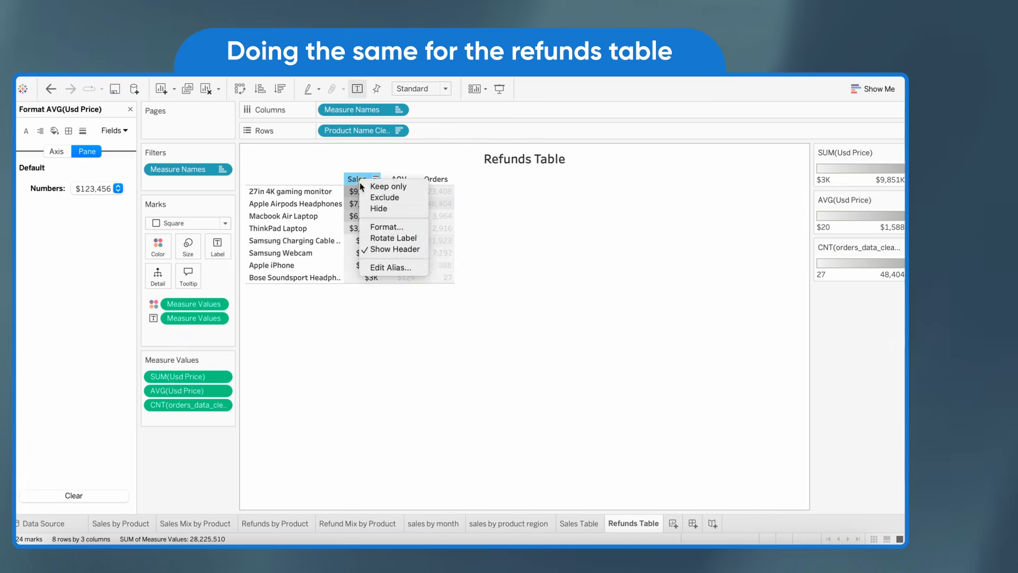
{"action": "left_click", "coordinate": [405, 271]}
{"action": "type", "text": "Refunded Sales"}
{"action": "key", "text": "Return"}
{"action": "right_click", "coordinate": [437, 192]}
{"action": "left_click", "coordinate": [470, 283]}
{"action": "type", "text": "Refunds"}
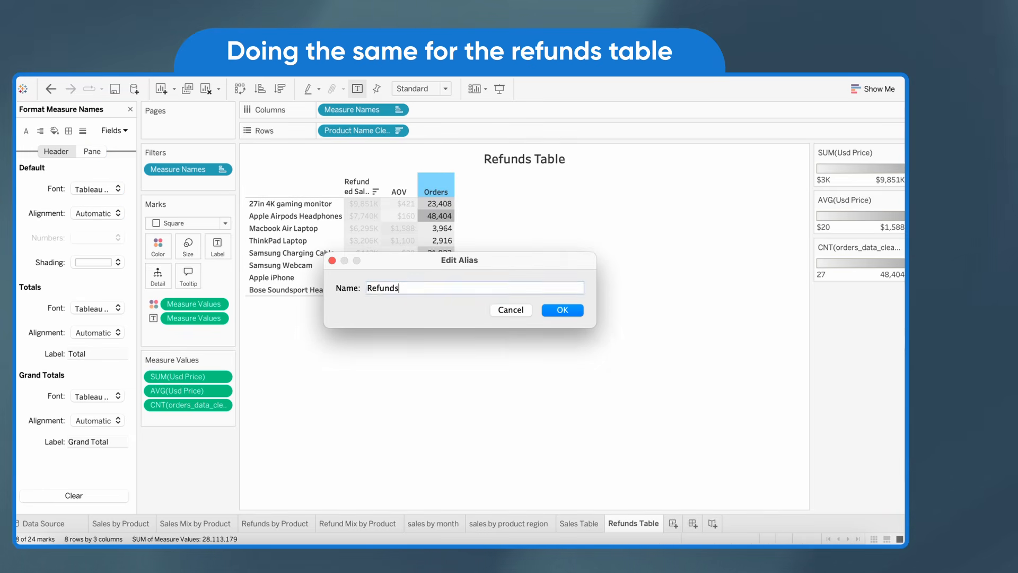
{"action": "key", "text": "Return"}
{"action": "left_click", "coordinate": [130, 109]}
Filter the Refunds Table by Refunded, keeping only the value 1
{"action": "left_click_drag", "start_coordinate": [53, 441], "coordinate": [188, 183]}
{"action": "left_click", "coordinate": [523, 395]}
{"action": "left_click", "coordinate": [584, 390]}
{"action": "right_click", "coordinate": [188, 183]}
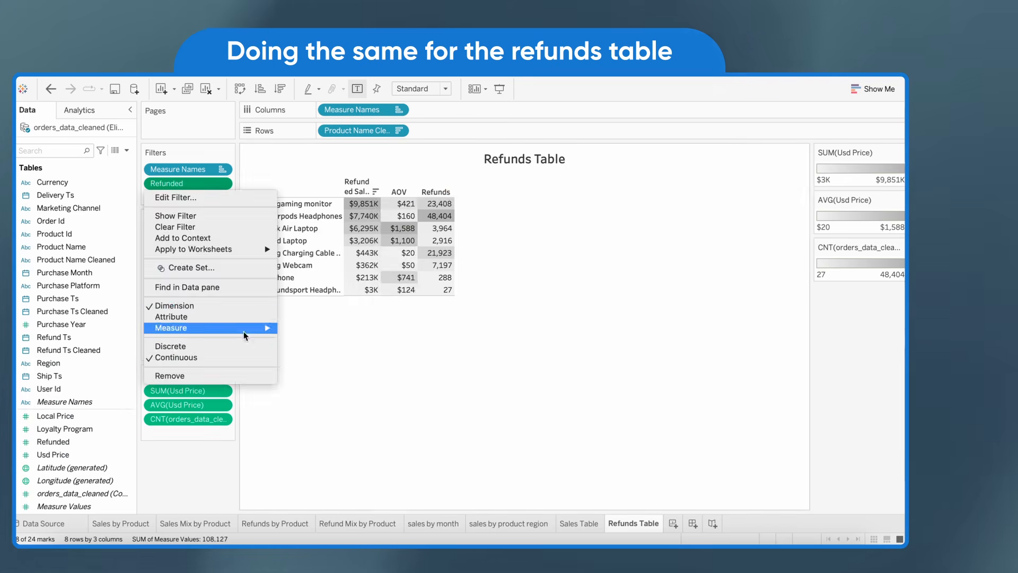
{"action": "left_click", "coordinate": [171, 196]}
{"action": "left_click", "coordinate": [344, 204]}
{"action": "left_click", "coordinate": [577, 454]}
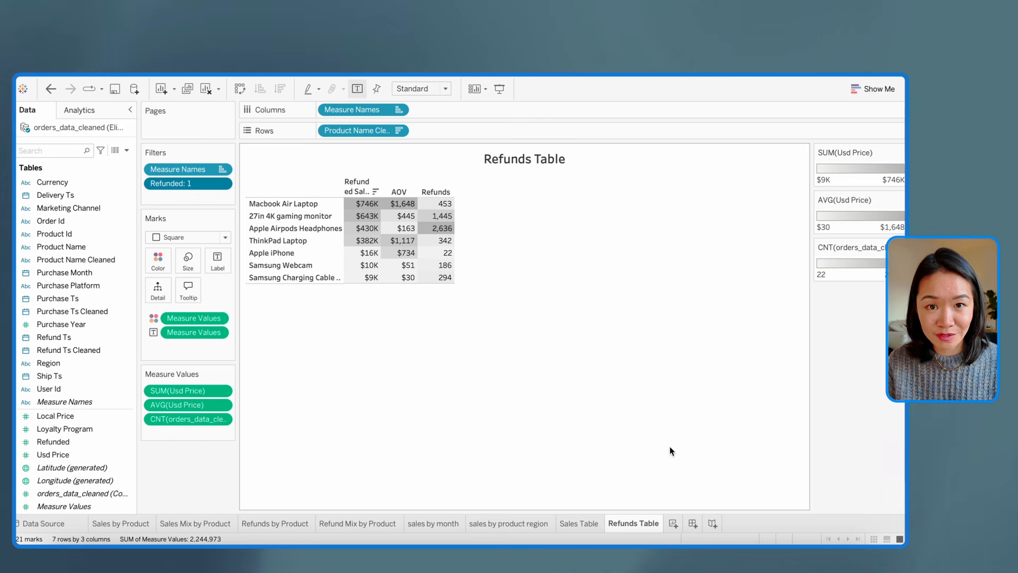
Create a dashboard with a horizontal row containing Sales by Product, Sales Mix by Product and Sales Table
{"action": "left_click", "coordinate": [692, 522]}
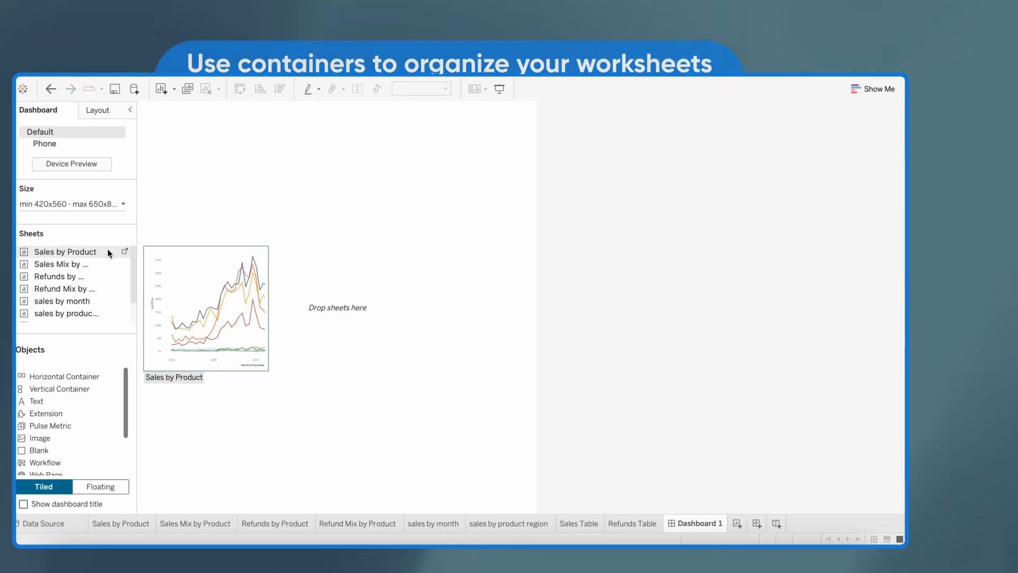
{"action": "left_click_drag", "start_coordinate": [89, 393], "coordinate": [229, 386]}
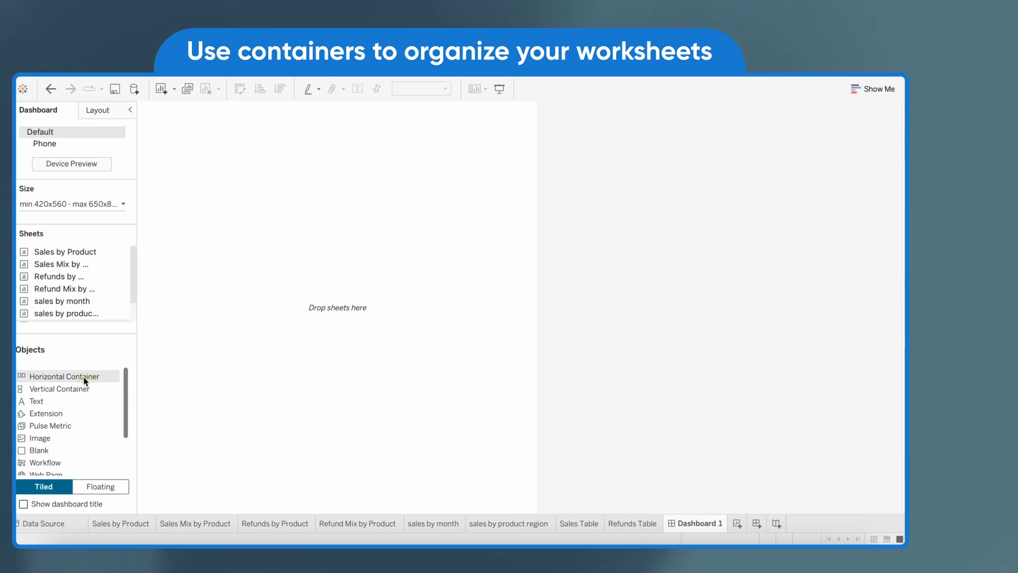
{"action": "left_click_drag", "start_coordinate": [55, 379], "coordinate": [205, 380]}
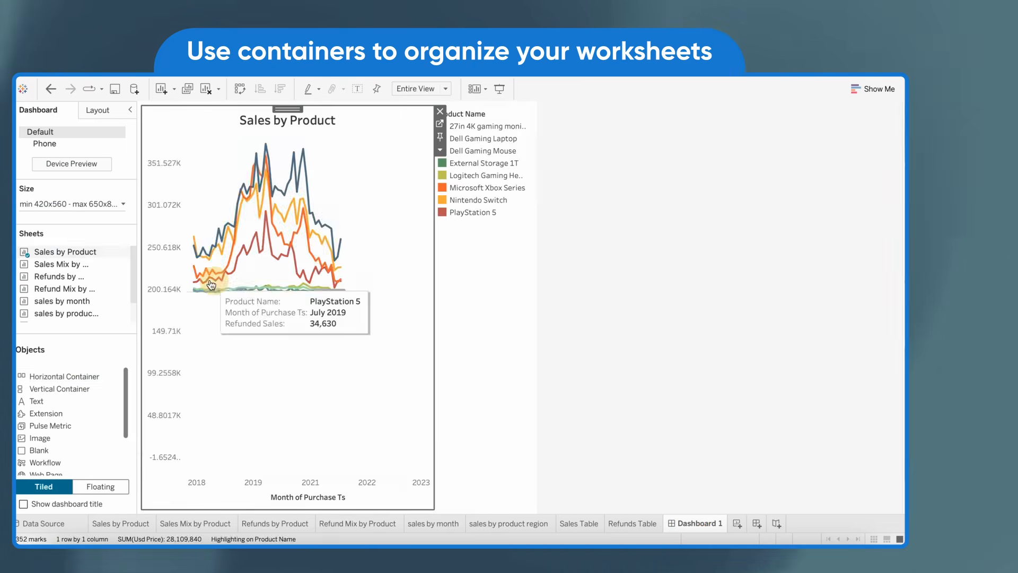
{"action": "left_click_drag", "start_coordinate": [67, 265], "coordinate": [294, 295]}
{"action": "scroll", "coordinate": [83, 301], "scroll_direction": "down", "scroll_amount": 1}
{"action": "left_click_drag", "start_coordinate": [66, 313], "coordinate": [418, 320]}
Add a second horizontal row below it containing Refunds by Product, Refund Mix by Product and Refunds Table
{"action": "left_click_drag", "start_coordinate": [93, 268], "coordinate": [120, 301]}
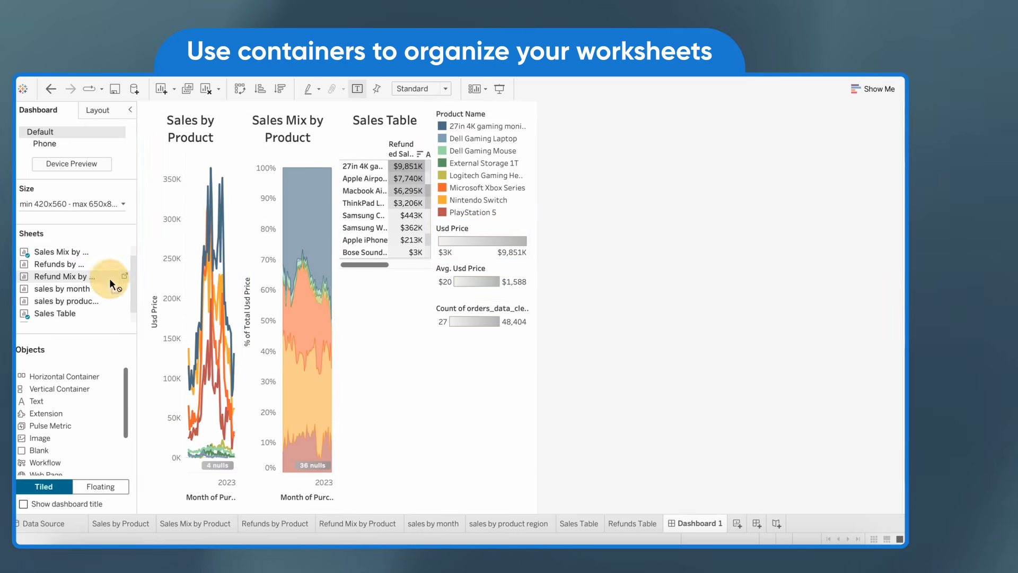
{"action": "left_click_drag", "start_coordinate": [81, 375], "coordinate": [281, 509]}
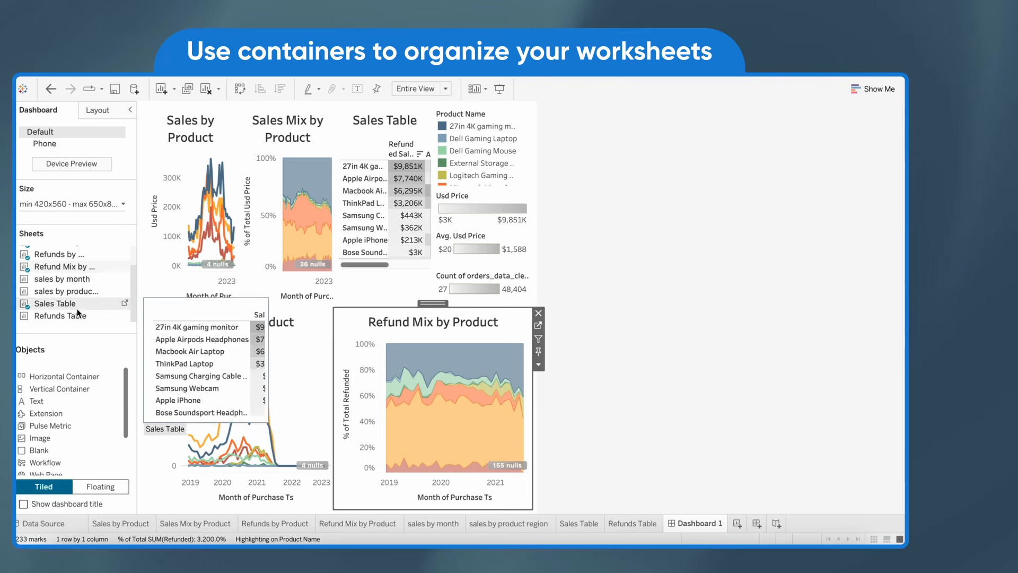
{"action": "left_click_drag", "start_coordinate": [159, 324], "coordinate": [442, 402]}
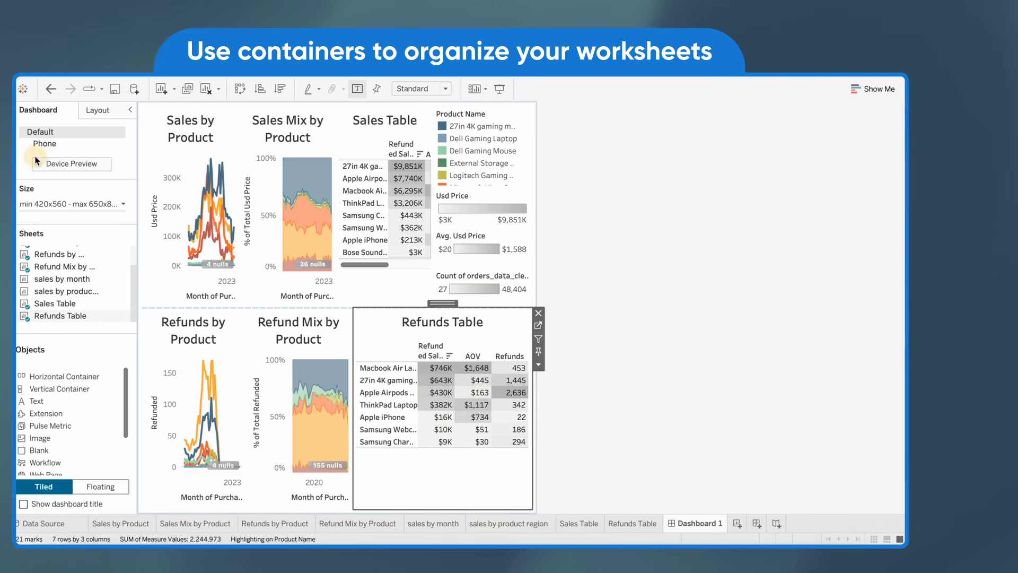
Set the dashboard's minimum and maximum size to 1220 px wide and 860 px high
{"action": "left_click", "coordinate": [99, 206]}
{"action": "left_click", "coordinate": [73, 257]}
{"action": "left_click", "coordinate": [128, 257]}
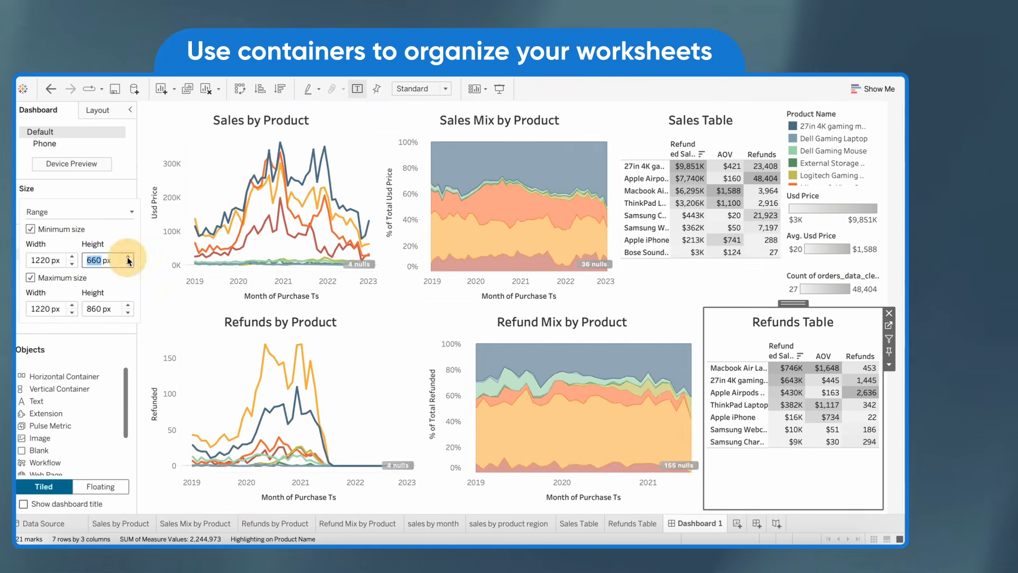
Remove the Product Name, Usd Price, Avg. Usd Price and order count legends from the dashboard
{"action": "left_click", "coordinate": [821, 137]}
{"action": "left_click", "coordinate": [889, 112]}
{"action": "left_click", "coordinate": [889, 111]}
{"action": "left_click", "coordinate": [866, 113]}
{"action": "left_click", "coordinate": [889, 111]}
{"action": "left_click", "coordinate": [866, 113]}
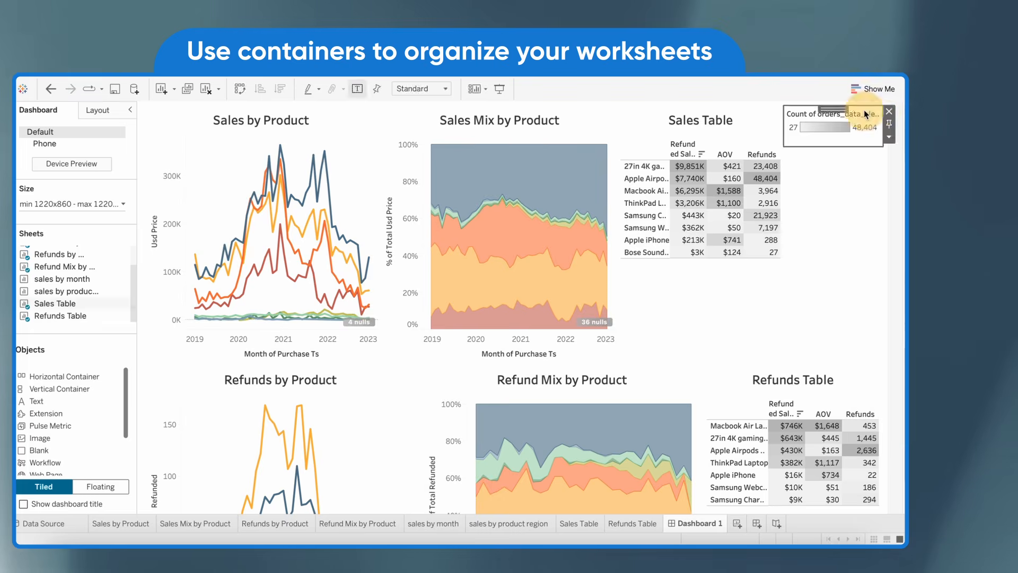
{"action": "left_click", "coordinate": [889, 112]}
{"action": "scroll", "coordinate": [782, 323], "scroll_direction": "down", "scroll_amount": 3}
{"action": "scroll", "coordinate": [780, 328], "scroll_direction": "up", "scroll_amount": 3}
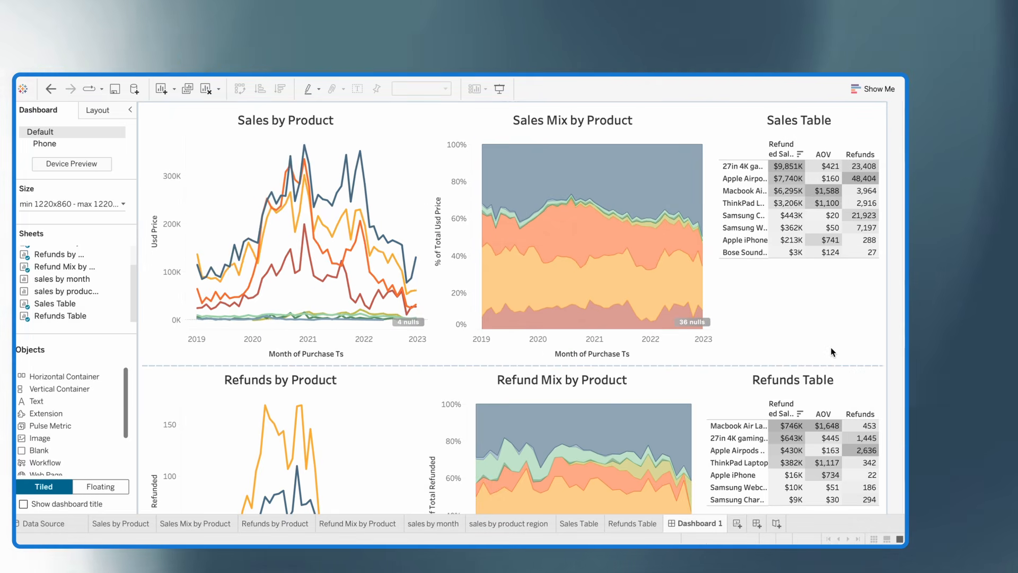
Set the fit of both the Sales Table and the Refunds Table to Entire View
{"action": "left_click", "coordinate": [775, 307]}
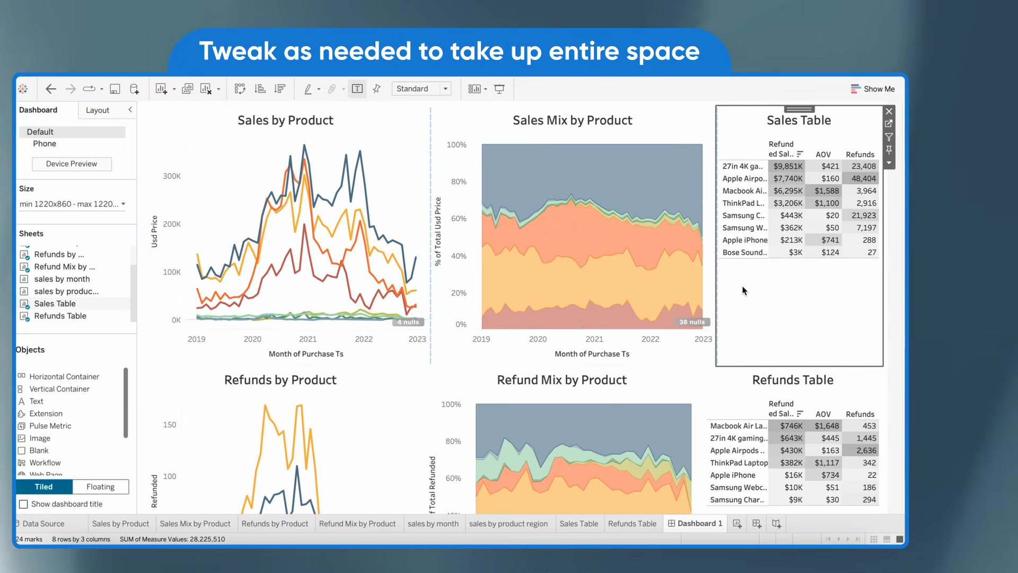
{"action": "left_click", "coordinate": [889, 163]}
{"action": "mouse_move", "coordinate": [766, 198]}
{"action": "left_click", "coordinate": [716, 229]}
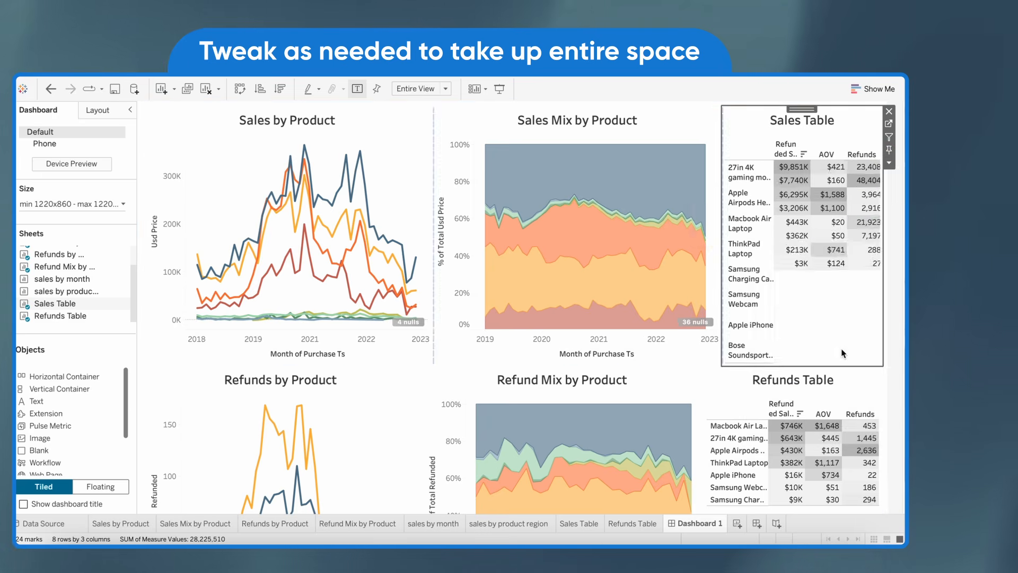
{"action": "left_click", "coordinate": [864, 379]}
{"action": "left_click", "coordinate": [889, 422]}
{"action": "mouse_move", "coordinate": [784, 295]}
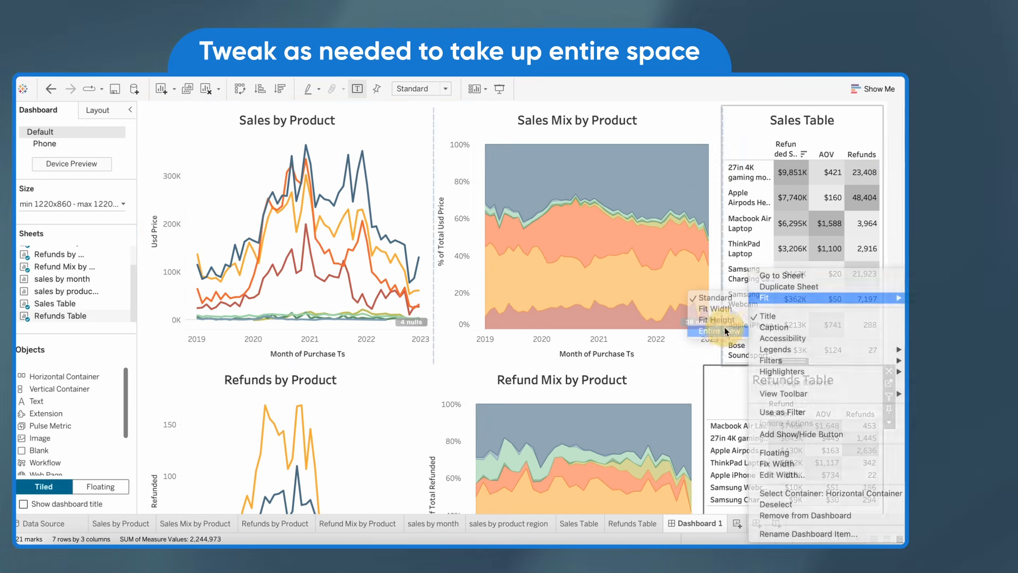
{"action": "left_click", "coordinate": [724, 328]}
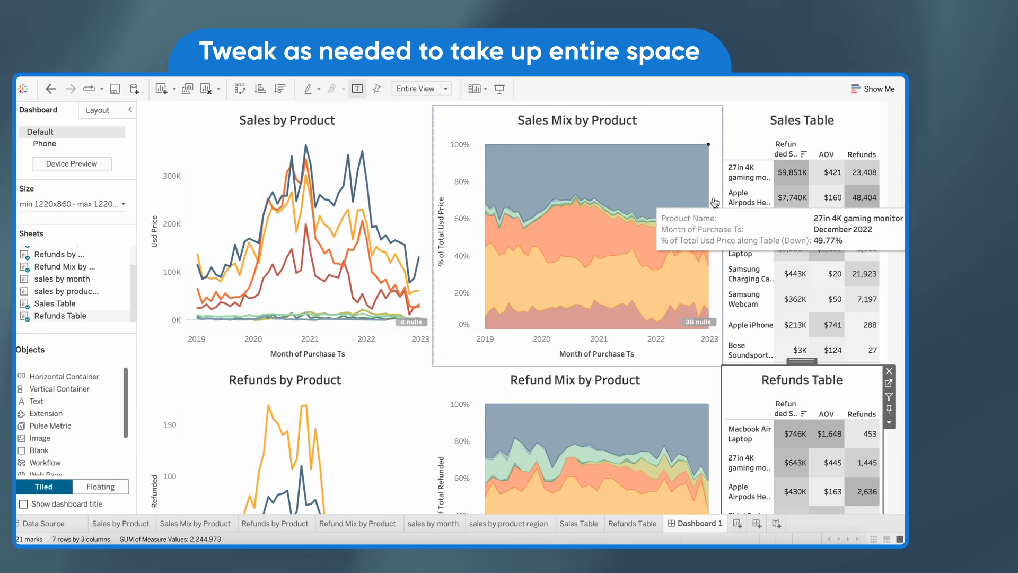
Adjust the chart widths in both dashboard rows so the two tables are wider and the columns line up
{"action": "left_click", "coordinate": [700, 197]}
{"action": "left_click_drag", "start_coordinate": [701, 198], "coordinate": [691, 199]}
{"action": "left_click_drag", "start_coordinate": [463, 211], "coordinate": [421, 211]}
{"action": "left_click_drag", "start_coordinate": [722, 405], "coordinate": [680, 405]}
{"action": "left_click_drag", "start_coordinate": [408, 405], "coordinate": [421, 405]}
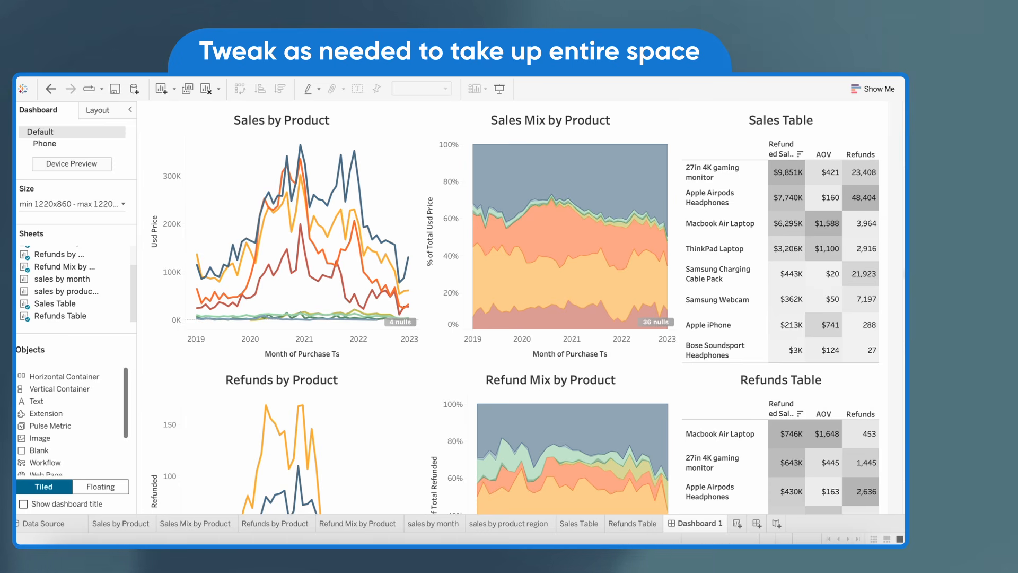
{"action": "scroll", "coordinate": [821, 333], "scroll_direction": "down", "scroll_amount": 3}
{"action": "scroll", "coordinate": [820, 333], "scroll_direction": "up", "scroll_amount": 3}
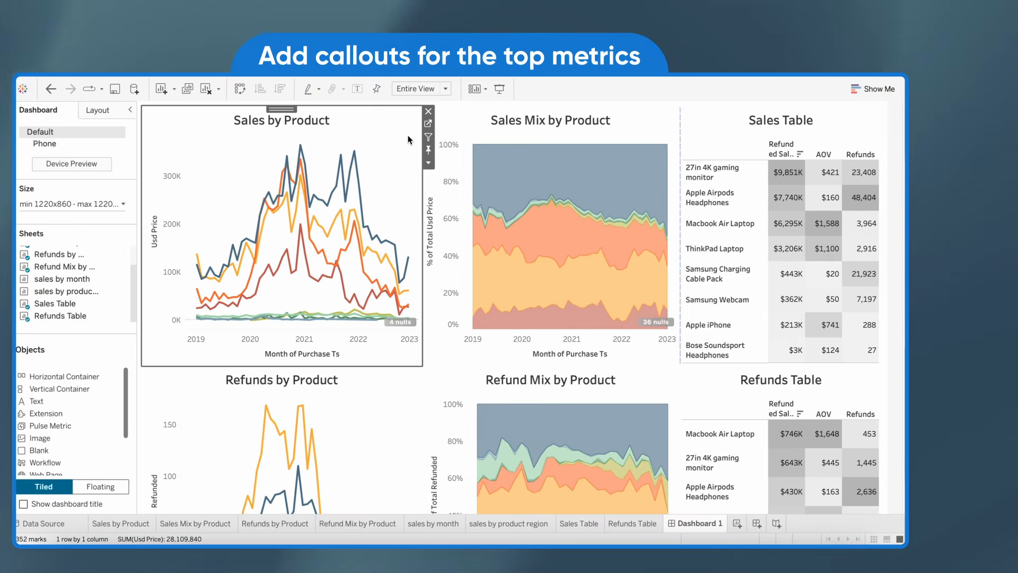
Create a new worksheet before Dashboard 1 that shows total Usd Price as a single text value
{"action": "left_click", "coordinate": [743, 523]}
{"action": "left_click_drag", "start_coordinate": [743, 524], "coordinate": [684, 523]}
{"action": "left_click_drag", "start_coordinate": [73, 455], "coordinate": [366, 131]}
{"action": "left_click", "coordinate": [881, 89]}
{"action": "left_click", "coordinate": [805, 125]}
{"action": "left_click", "coordinate": [880, 88]}
Rename the new sheet as Total Sales and set the worksheet font size to 16
{"action": "double_click", "coordinate": [280, 159]}
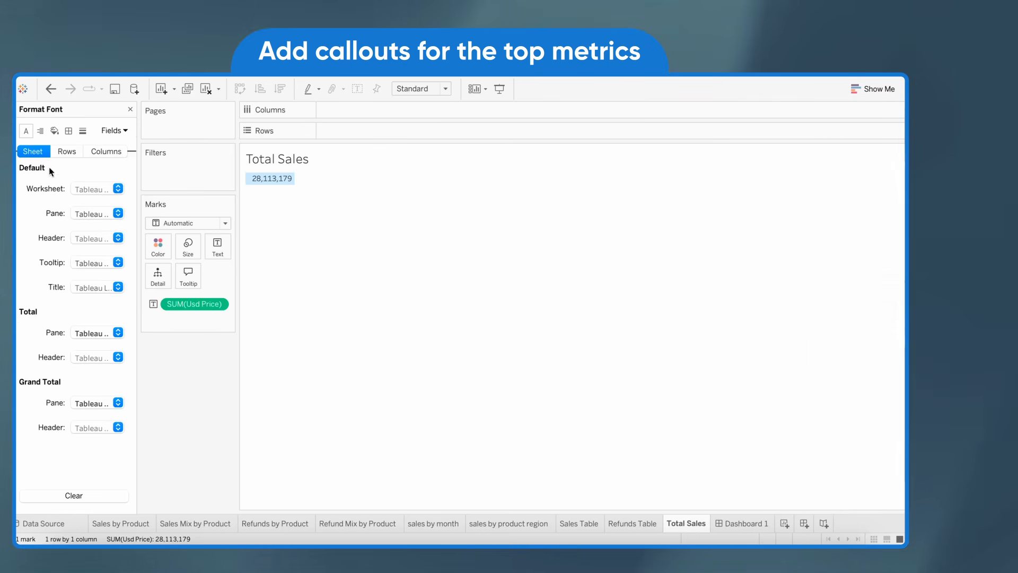
{"action": "left_click", "coordinate": [95, 188]}
{"action": "left_click", "coordinate": [94, 219]}
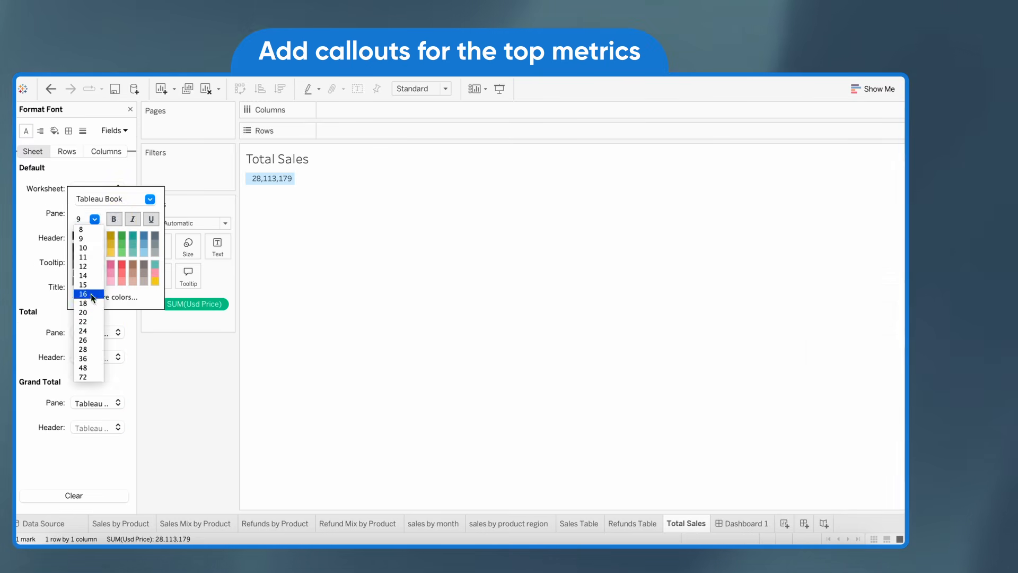
{"action": "left_click", "coordinate": [93, 294]}
Make the Total Sales title bold, size 20 and centered, and format the value as dollar currency without decimals
{"action": "right_click", "coordinate": [300, 159]}
{"action": "left_click", "coordinate": [334, 202]}
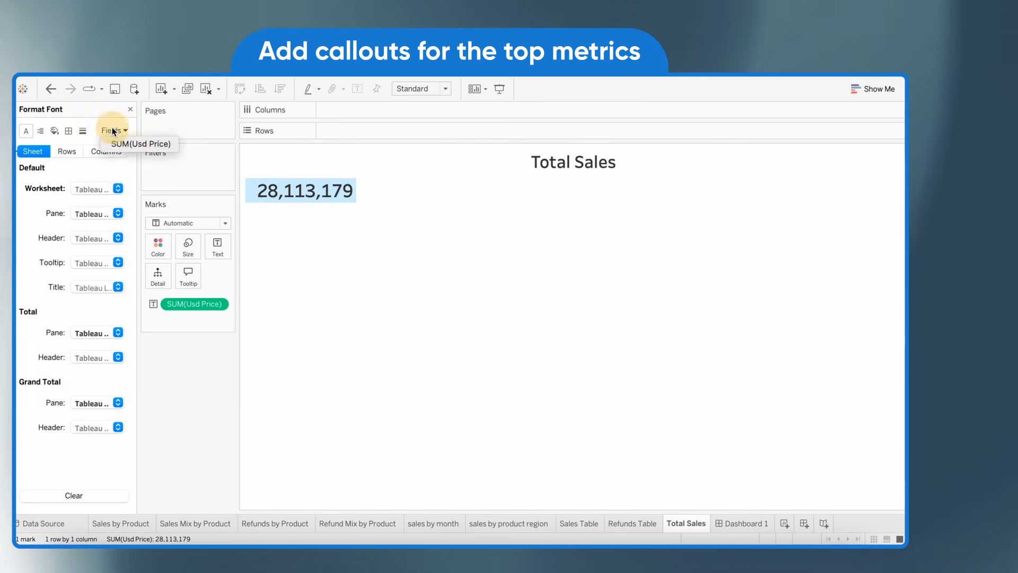
{"action": "left_click", "coordinate": [127, 141]}
{"action": "left_click", "coordinate": [117, 237]}
{"action": "left_click", "coordinate": [85, 278]}
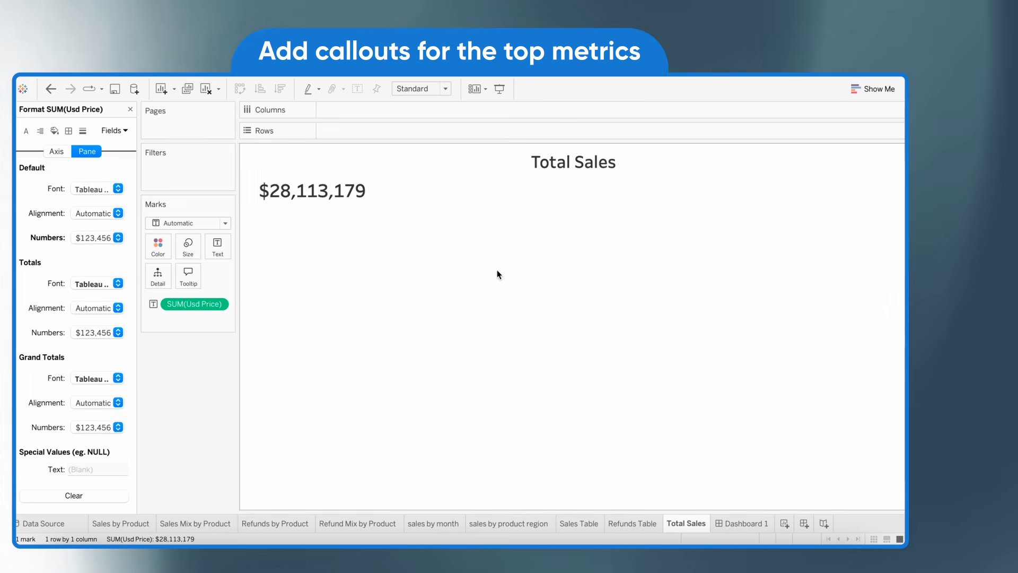
Duplicate the Total Sales sheet into an AOV sheet with average Usd Price and a Total Orders sheet with the orders count
{"action": "right_click", "coordinate": [686, 524]}
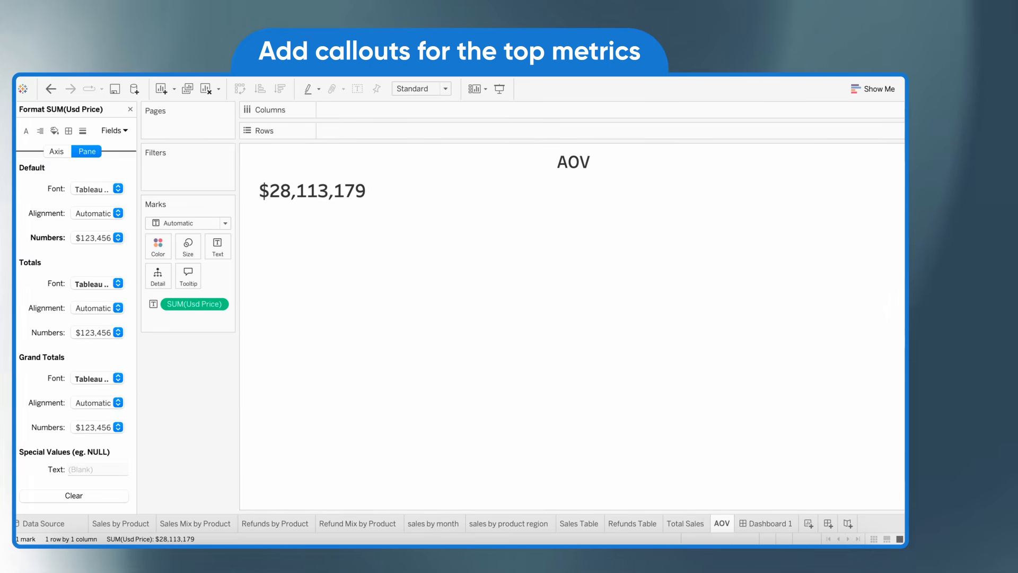
{"action": "right_click", "coordinate": [194, 303]}
{"action": "left_click", "coordinate": [326, 412]}
{"action": "right_click", "coordinate": [722, 524]}
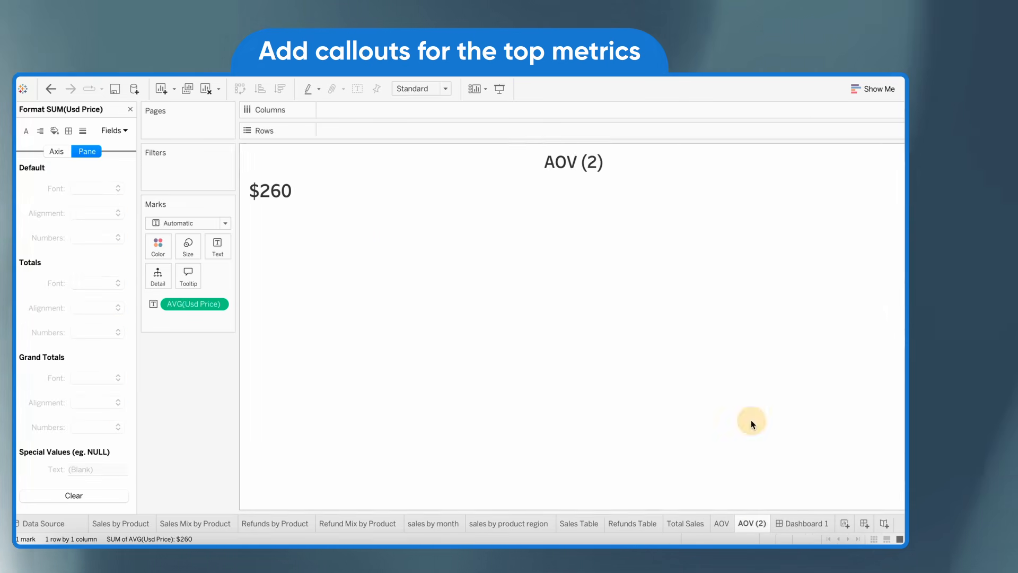
{"action": "left_click", "coordinate": [751, 424]}
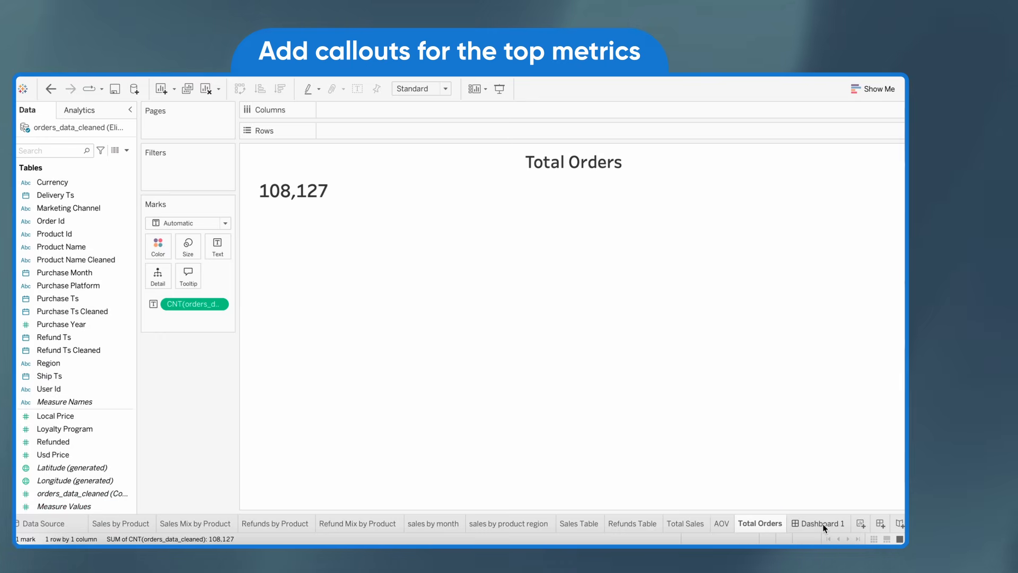
Add the Total Sales, AOV and Total Orders sheets as one short row across the top of Dashboard 1
{"action": "left_click", "coordinate": [821, 523]}
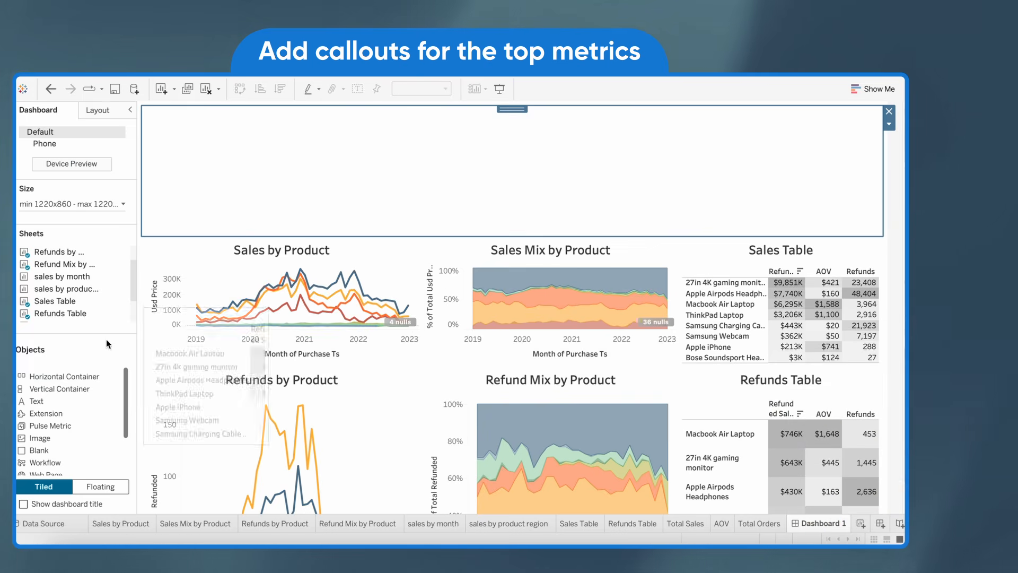
{"action": "left_click_drag", "start_coordinate": [54, 291], "coordinate": [859, 171]}
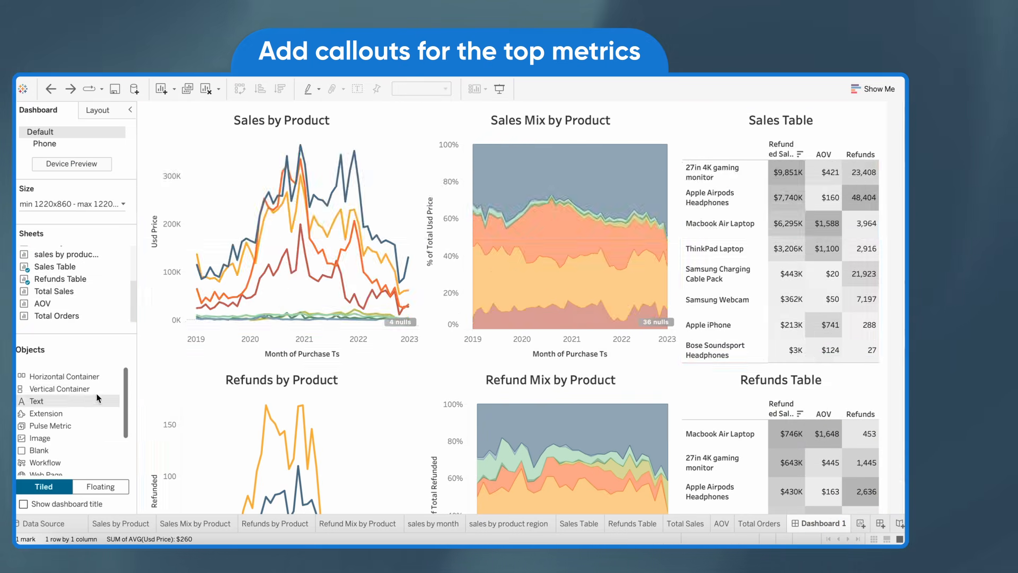
{"action": "left_click_drag", "start_coordinate": [54, 290], "coordinate": [512, 205]}
{"action": "left_click_drag", "start_coordinate": [59, 316], "coordinate": [657, 189]}
{"action": "left_click_drag", "start_coordinate": [447, 236], "coordinate": [449, 181]}
Set the fit of the Total Orders, AOV and Total Sales callouts to Entire View
{"action": "left_click", "coordinate": [889, 163]}
{"action": "mouse_move", "coordinate": [779, 199]}
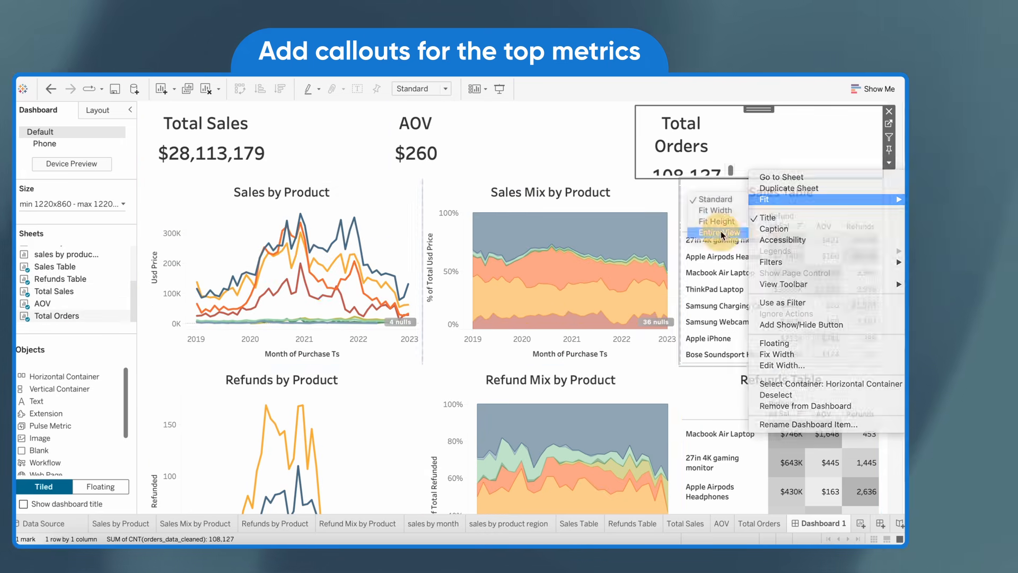
{"action": "left_click", "coordinate": [720, 233]}
{"action": "left_click", "coordinate": [643, 150]}
{"action": "mouse_move", "coordinate": [659, 187]}
{"action": "left_click", "coordinate": [784, 220]}
{"action": "left_click", "coordinate": [395, 150]}
{"action": "left_click", "coordinate": [538, 219]}
Center the pane alignment of the values in the Total Sales, AOV and Total Orders callouts
{"action": "right_click", "coordinate": [326, 166]}
{"action": "left_click", "coordinate": [41, 131]}
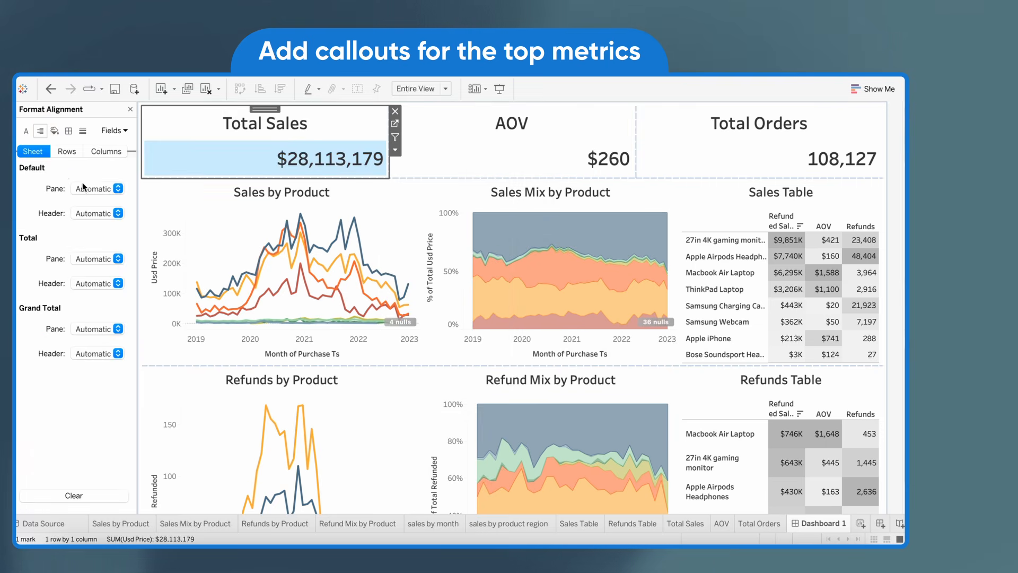
{"action": "left_click", "coordinate": [119, 189]}
{"action": "left_click", "coordinate": [102, 234]}
{"action": "right_click", "coordinate": [454, 166]}
{"action": "left_click", "coordinate": [473, 206]}
{"action": "left_click", "coordinate": [40, 131]}
{"action": "left_click", "coordinate": [119, 189]}
{"action": "left_click", "coordinate": [103, 234]}
{"action": "right_click", "coordinate": [735, 154]}
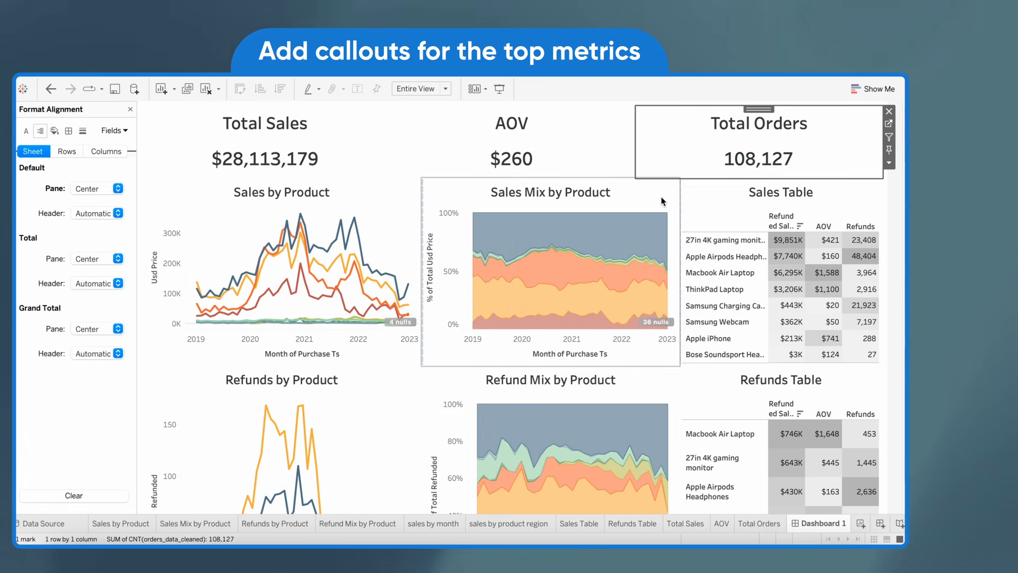
Adjust the callout widths so their edges line up with the chart columns below
{"action": "left_click_drag", "start_coordinate": [635, 154], "coordinate": [680, 153]}
{"action": "left_click", "coordinate": [324, 145]}
{"action": "left_click_drag", "start_coordinate": [390, 146], "coordinate": [423, 146]}
{"action": "key", "text": "Escape"}
{"action": "scroll", "coordinate": [491, 286], "scroll_direction": "down", "scroll_amount": 3}
{"action": "scroll", "coordinate": [491, 286], "scroll_direction": "up", "scroll_amount": 3}
Show the dashboard title as "Sales Performance Dashboard (Product)" in bold, size 22 and centered
{"action": "left_click", "coordinate": [233, 74]}
{"action": "left_click", "coordinate": [264, 154]}
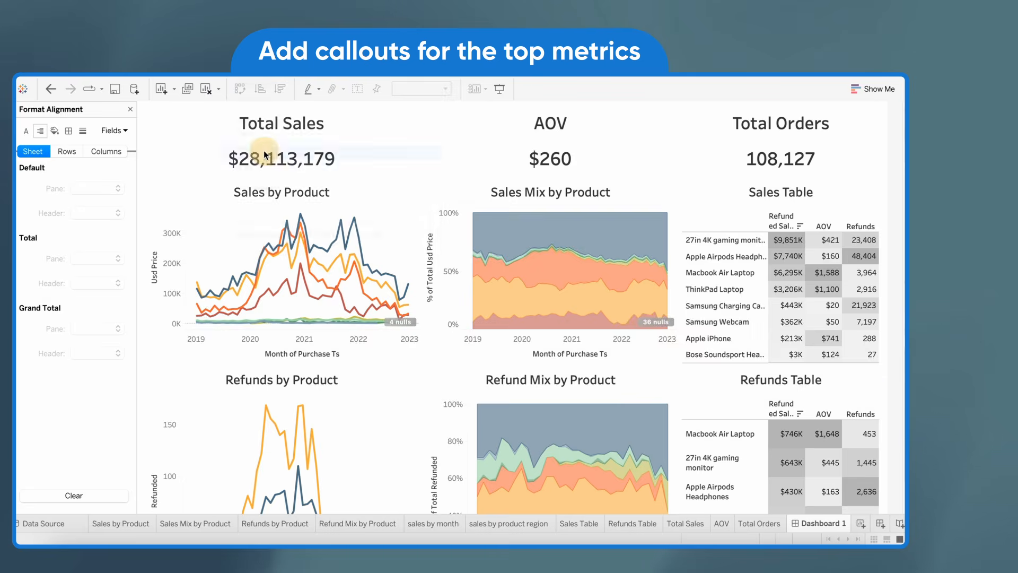
{"action": "double_click", "coordinate": [375, 116]}
{"action": "type", "text": "Sales Performance Dashboard (Product)"}
{"action": "key", "text": "ctrl+a"}
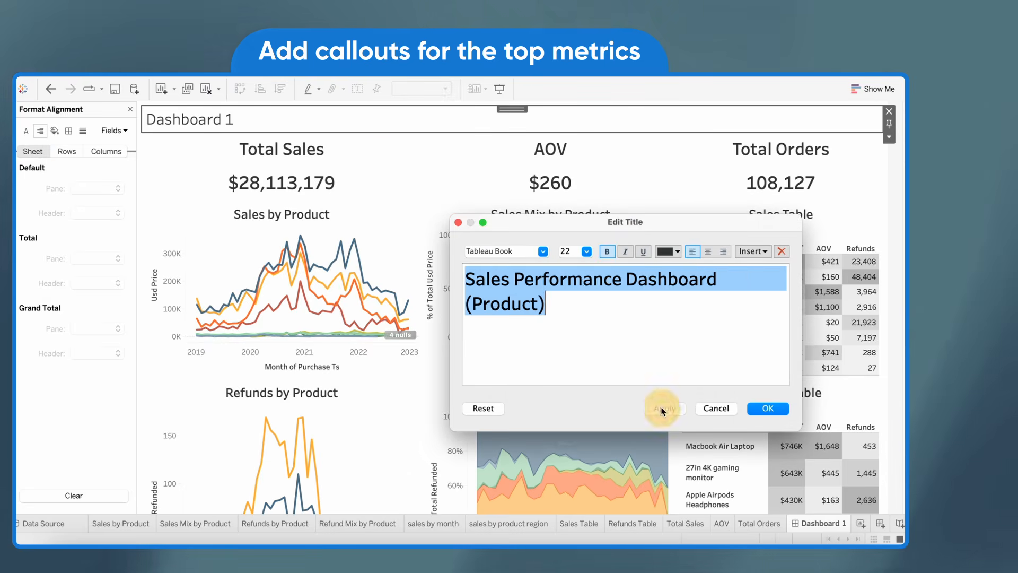
{"action": "left_click", "coordinate": [661, 409]}
{"action": "left_click", "coordinate": [708, 251]}
{"action": "left_click", "coordinate": [768, 408]}
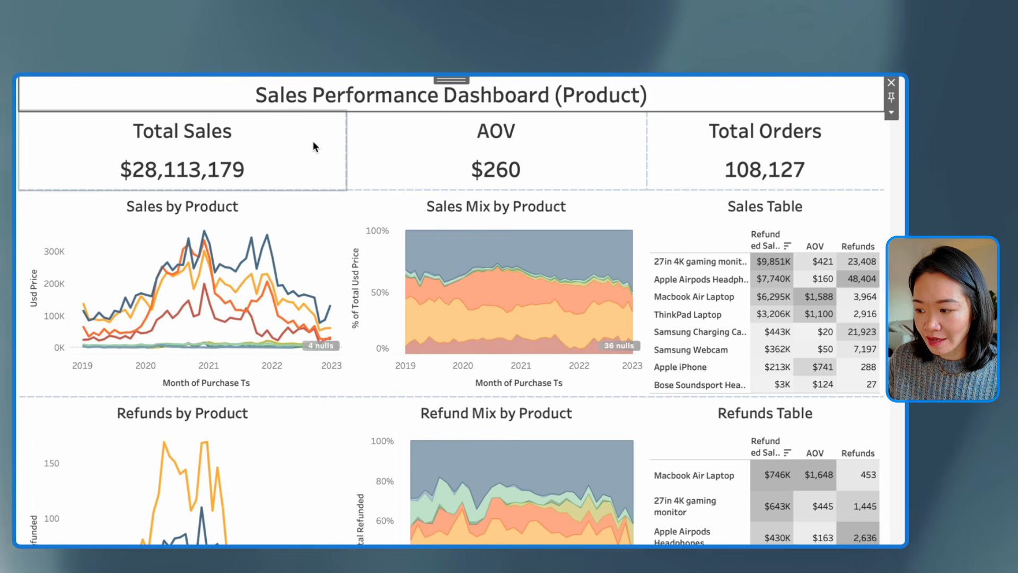
{"action": "scroll", "coordinate": [324, 263], "scroll_direction": "down", "scroll_amount": 4}
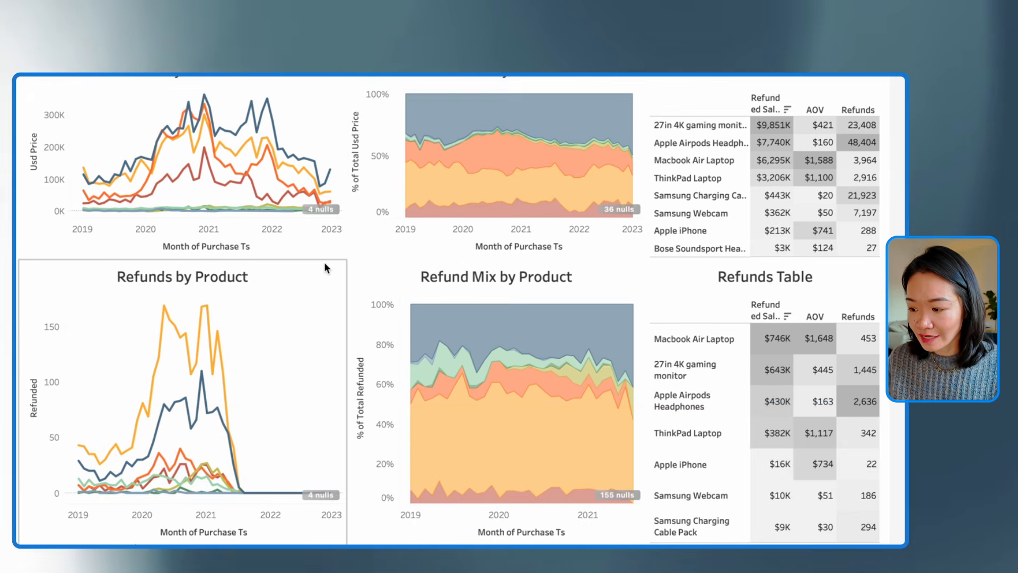
{"action": "scroll", "coordinate": [323, 263], "scroll_direction": "up", "scroll_amount": 4}
{"action": "scroll", "coordinate": [329, 244], "scroll_direction": "down", "scroll_amount": 2}
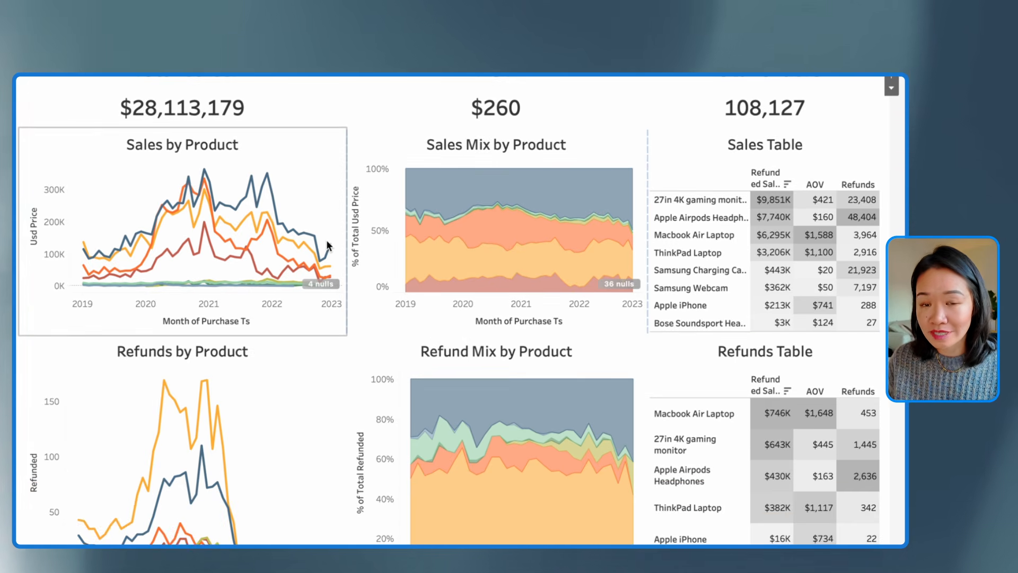
{"action": "scroll", "coordinate": [327, 245], "scroll_direction": "up", "scroll_amount": 2}
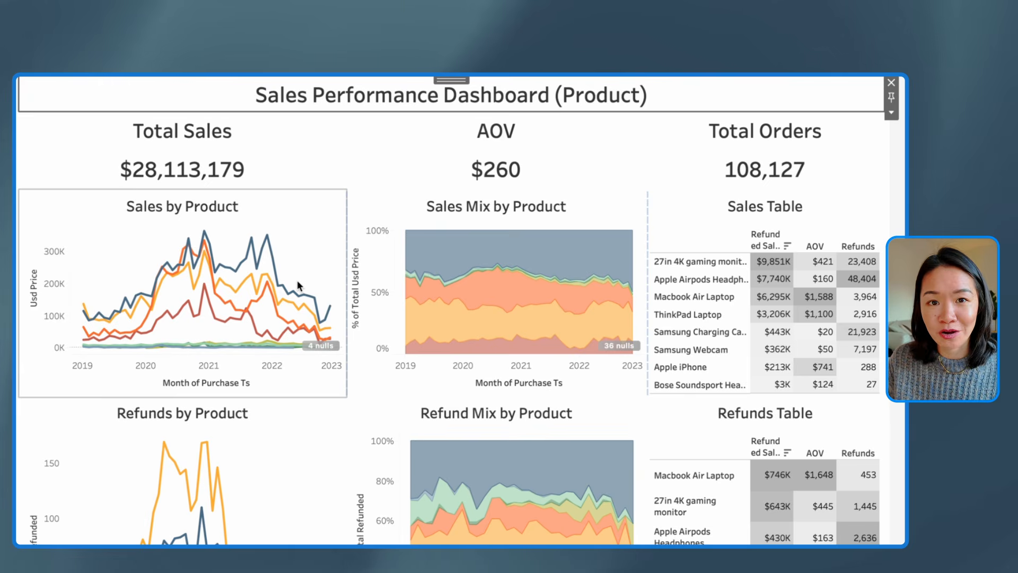
{"action": "scroll", "coordinate": [297, 280], "scroll_direction": "down", "scroll_amount": 1}
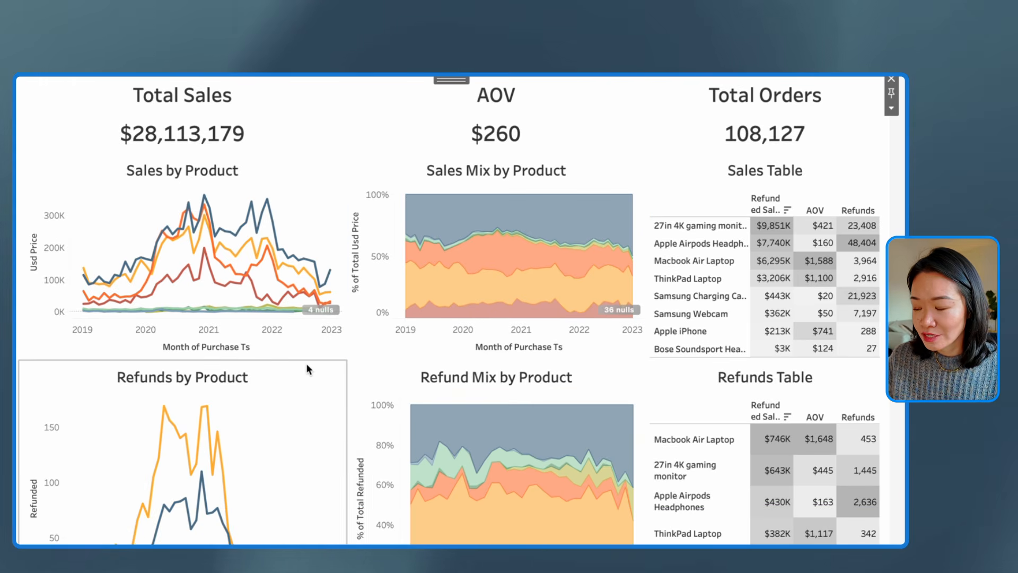
{"action": "scroll", "coordinate": [307, 363], "scroll_direction": "up", "scroll_amount": 1}
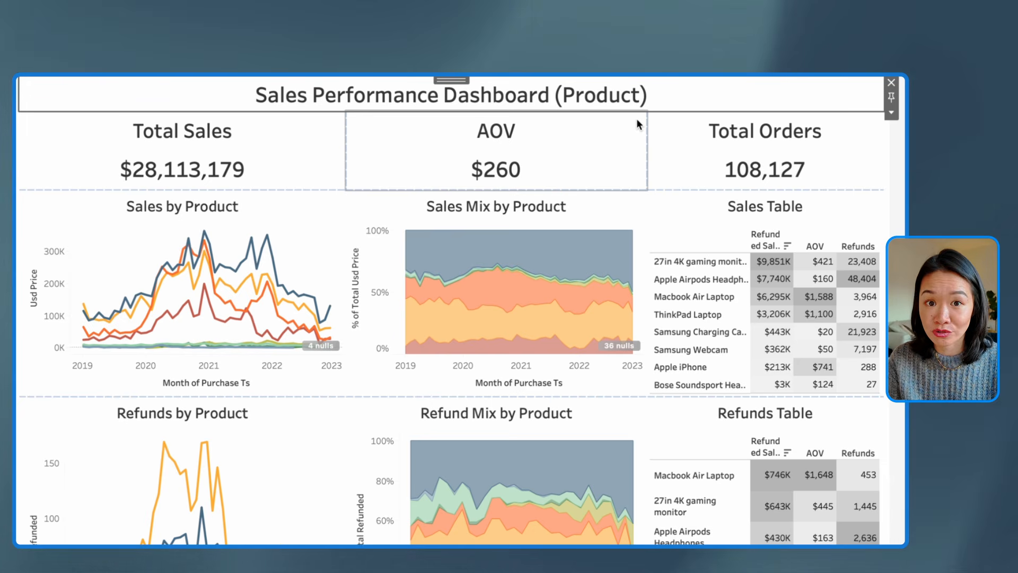
{"action": "left_click", "coordinate": [274, 144]}
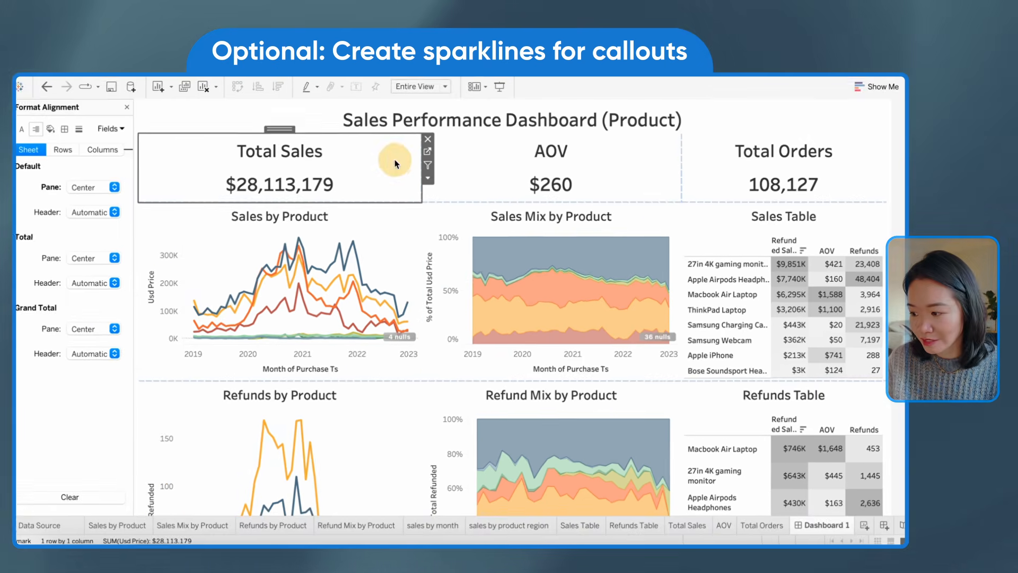
Create a new worksheet with a line of total Usd Price by continuous month of Purchase Month
{"action": "left_click", "coordinate": [865, 525]}
{"action": "left_click_drag", "start_coordinate": [94, 272], "coordinate": [388, 132]}
{"action": "left_click", "coordinate": [243, 88]}
{"action": "left_click_drag", "start_coordinate": [56, 455], "coordinate": [334, 130]}
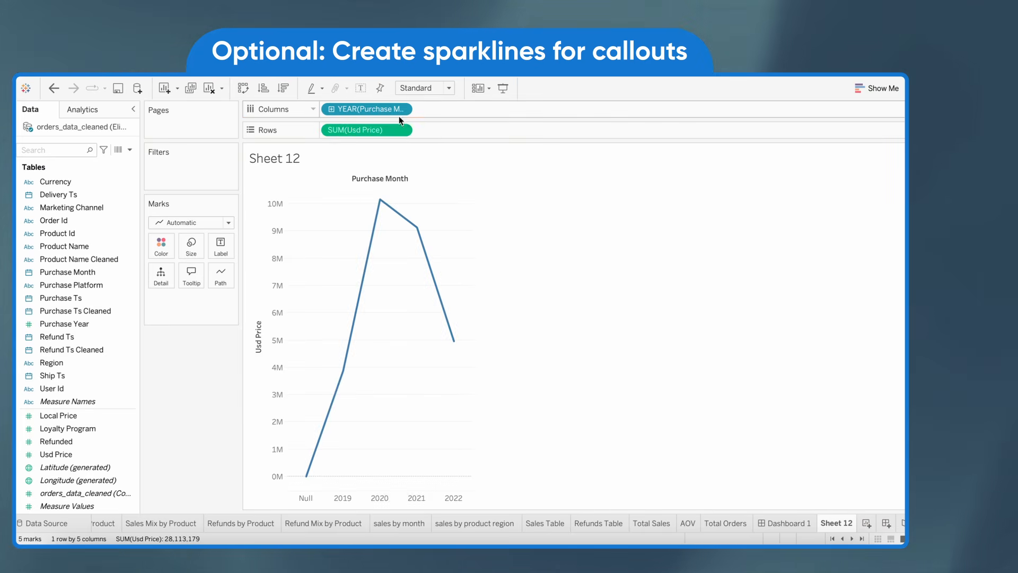
{"action": "right_click", "coordinate": [345, 110]}
{"action": "left_click", "coordinate": [391, 385]}
Remove the row grid lines from the line chart and hide both of its axis headers
{"action": "right_click", "coordinate": [406, 247]}
{"action": "left_click", "coordinate": [424, 282]}
{"action": "left_click", "coordinate": [83, 131]}
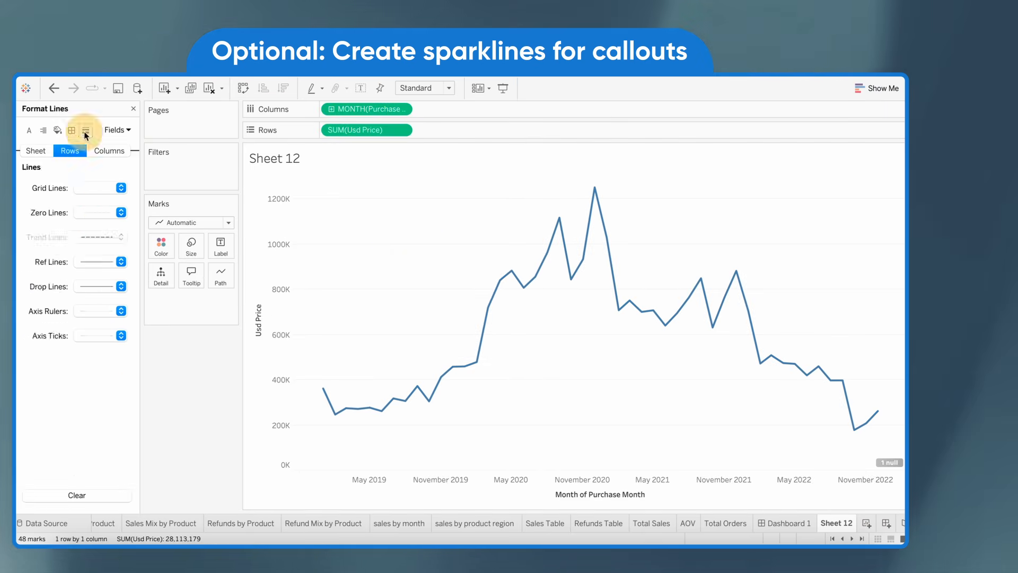
{"action": "left_click", "coordinate": [101, 188]}
{"action": "left_click", "coordinate": [94, 194]}
{"action": "right_click", "coordinate": [274, 341]}
{"action": "left_click", "coordinate": [305, 410]}
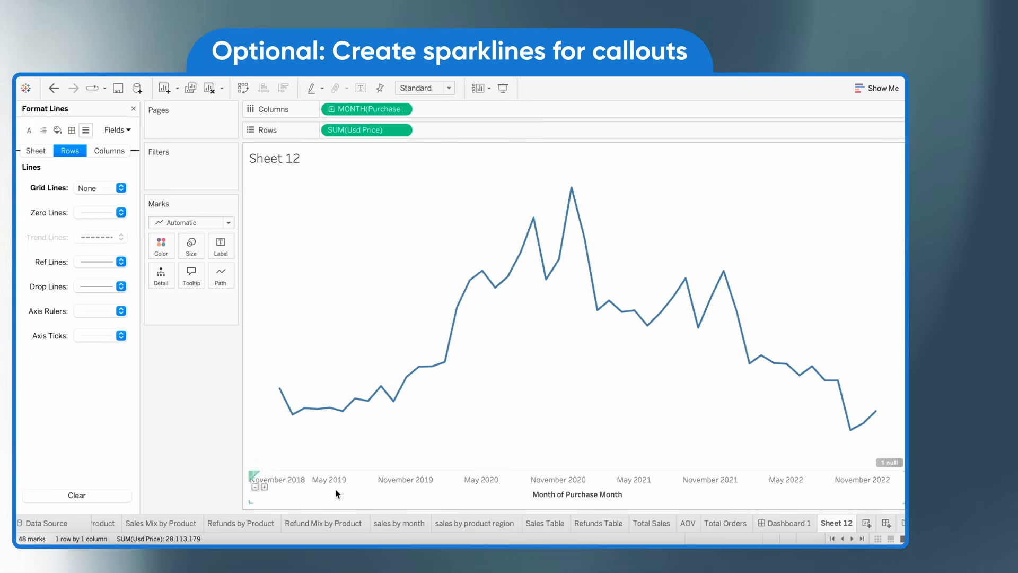
{"action": "right_click", "coordinate": [335, 490]}
{"action": "left_click", "coordinate": [365, 458]}
Hide the worksheet title and color the line gray
{"action": "right_click", "coordinate": [306, 164]}
{"action": "left_click", "coordinate": [334, 206]}
{"action": "left_click", "coordinate": [159, 246]}
{"action": "left_click", "coordinate": [180, 318]}
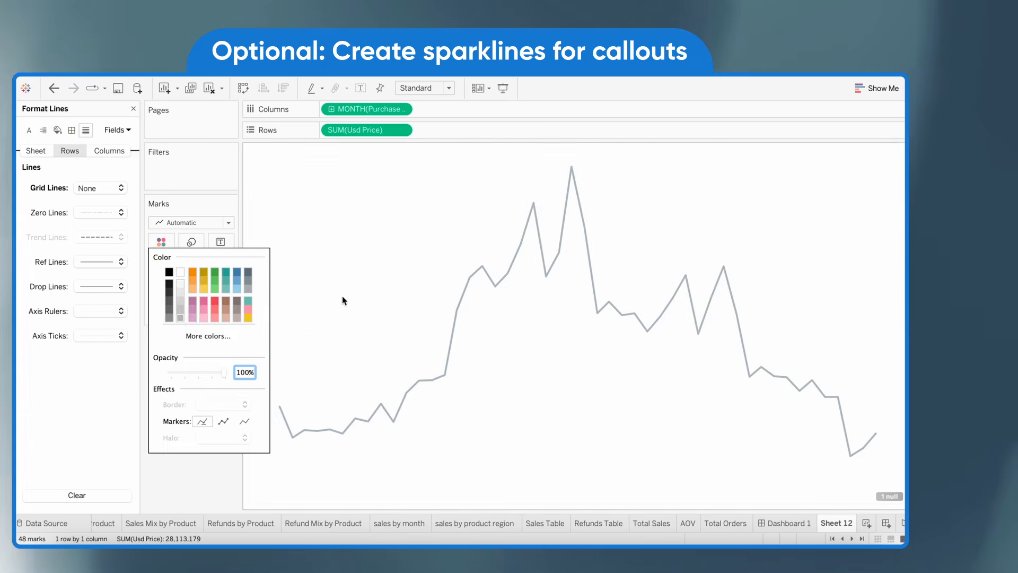
{"action": "left_click", "coordinate": [344, 301]}
Place the Sheet 12 sparkline below the Total Sales callout on Dashboard 1, fitted to Entire View without its title
{"action": "left_click", "coordinate": [785, 523]}
{"action": "left_click_drag", "start_coordinate": [53, 315], "coordinate": [240, 192]}
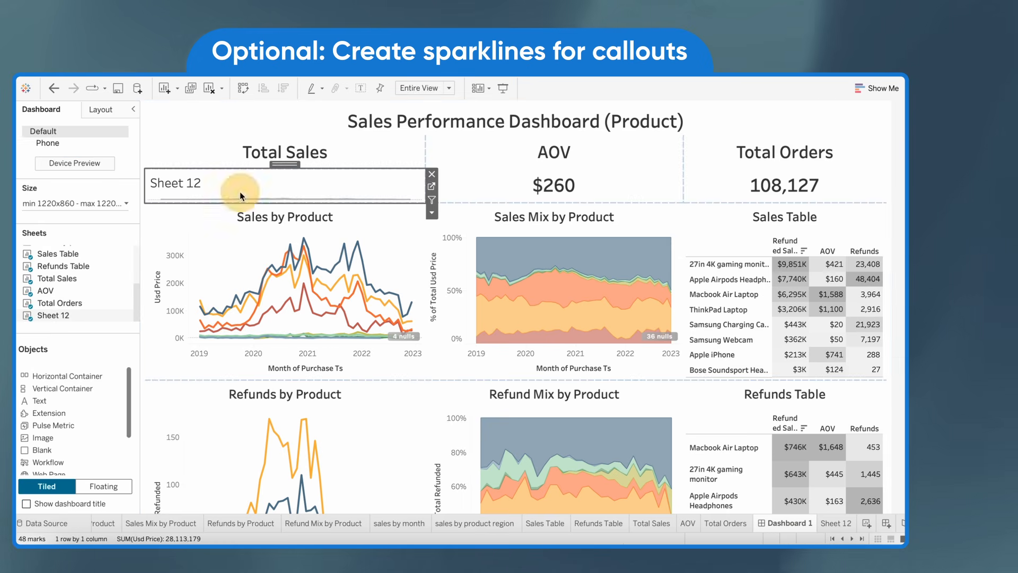
{"action": "left_click", "coordinate": [432, 213]}
{"action": "mouse_move", "coordinate": [456, 248]}
{"action": "left_click", "coordinate": [579, 280]}
Set the dashboard's minimum height to 1260 px and make the callout row taller to fit the sparkline
{"action": "left_click", "coordinate": [102, 202]}
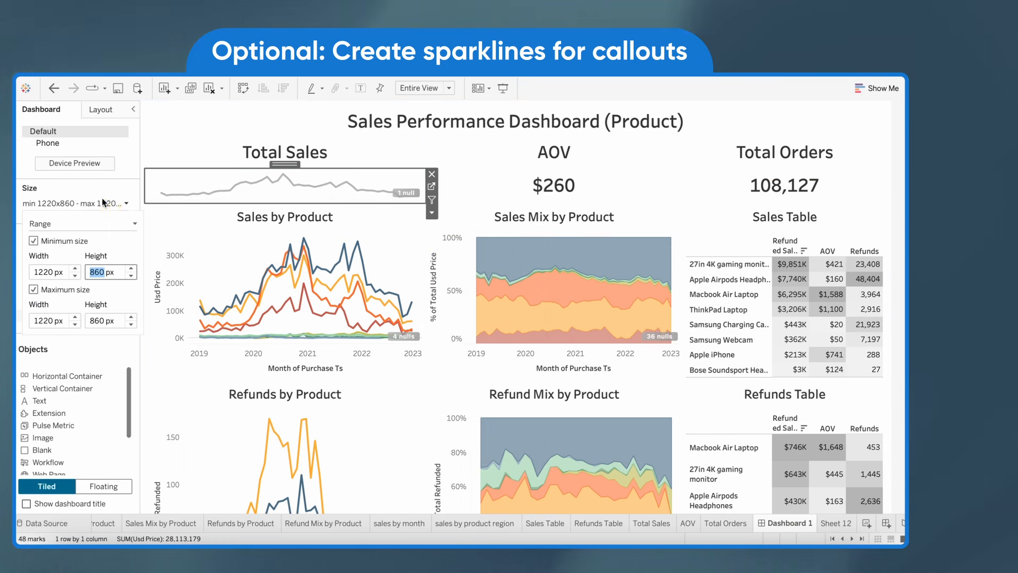
{"action": "left_click", "coordinate": [131, 268]}
{"action": "left_click", "coordinate": [131, 268]}
{"action": "left_click", "coordinate": [131, 268]}
{"action": "scroll", "coordinate": [240, 325], "scroll_direction": "down", "scroll_amount": 5}
{"action": "scroll", "coordinate": [240, 325], "scroll_direction": "up", "scroll_amount": 5}
{"action": "left_click_drag", "start_coordinate": [311, 237], "coordinate": [341, 255]}
{"action": "left_click", "coordinate": [333, 190]}
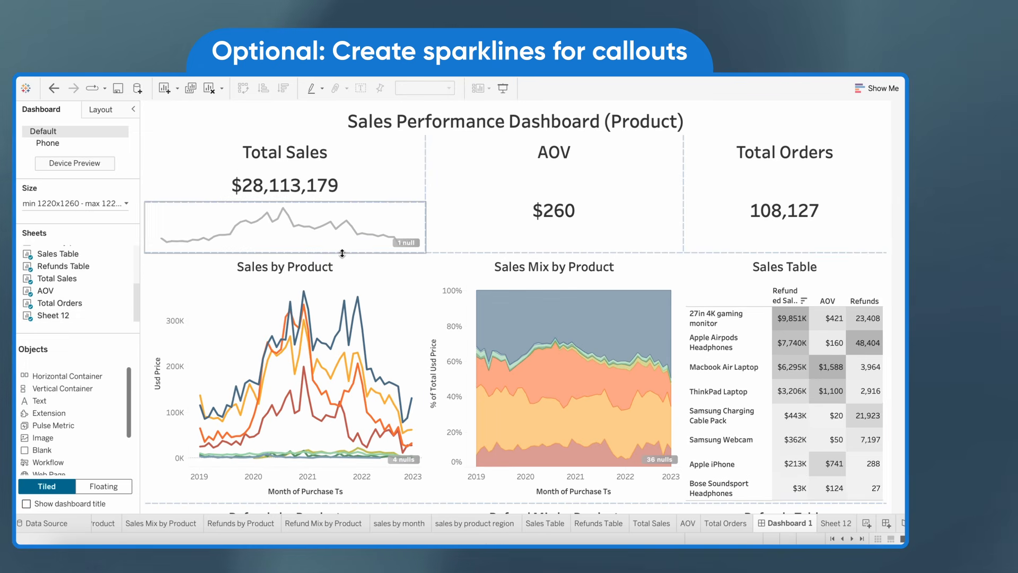
{"action": "double_click", "coordinate": [297, 153]}
{"action": "left_click", "coordinate": [720, 407]}
{"action": "left_click", "coordinate": [589, 268]}
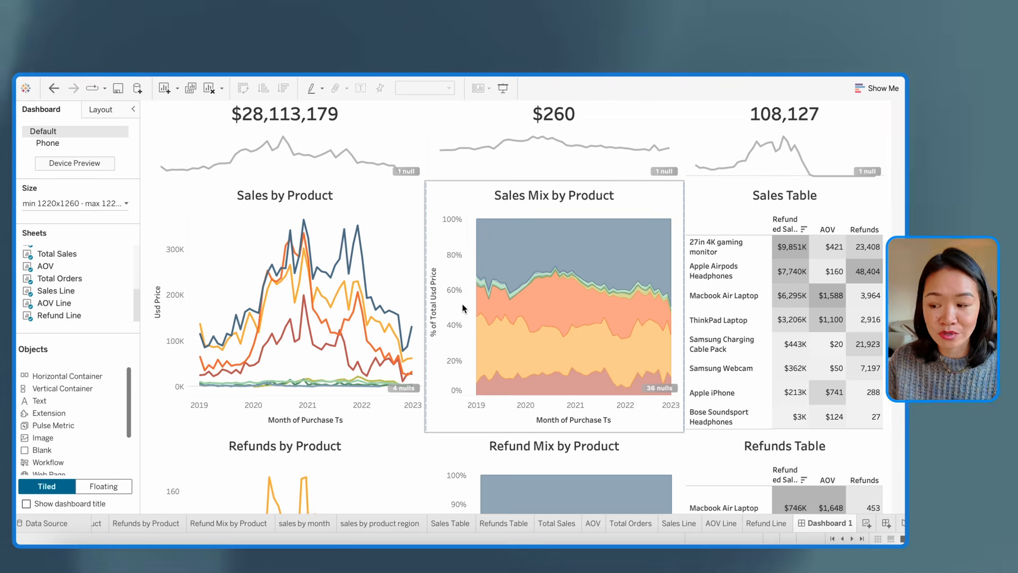
{"action": "scroll", "coordinate": [469, 323], "scroll_direction": "down", "scroll_amount": 5}
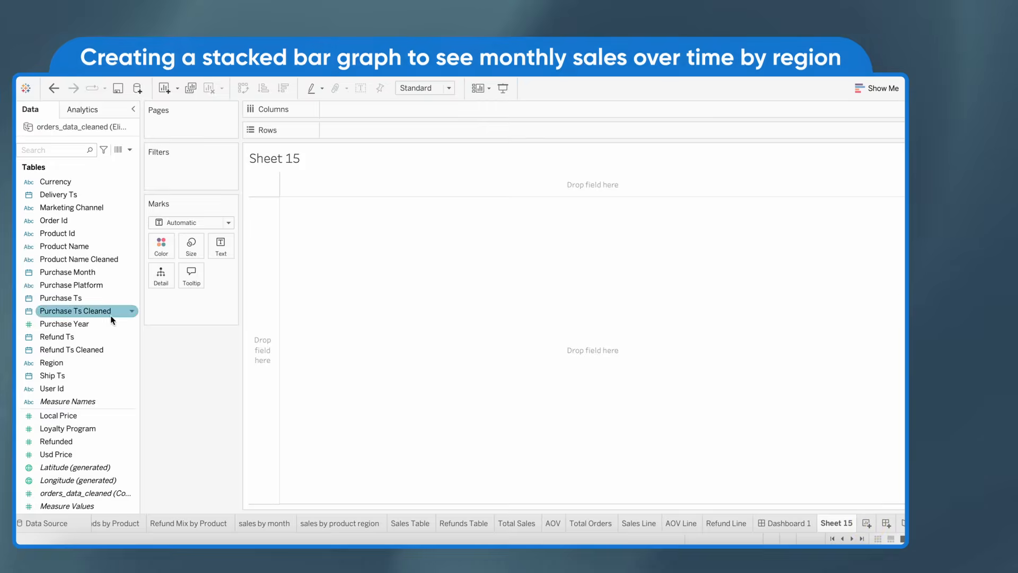
Plot total Usd Price by continuous month of Purchase Ts on a new worksheet, colored by Region
{"action": "left_click_drag", "start_coordinate": [72, 298], "coordinate": [373, 132]}
{"action": "left_click_drag", "start_coordinate": [64, 455], "coordinate": [369, 110]}
{"action": "left_click", "coordinate": [243, 88]}
{"action": "left_click", "coordinate": [405, 109]}
{"action": "left_click", "coordinate": [371, 385]}
{"action": "left_click_drag", "start_coordinate": [52, 363], "coordinate": [161, 247]}
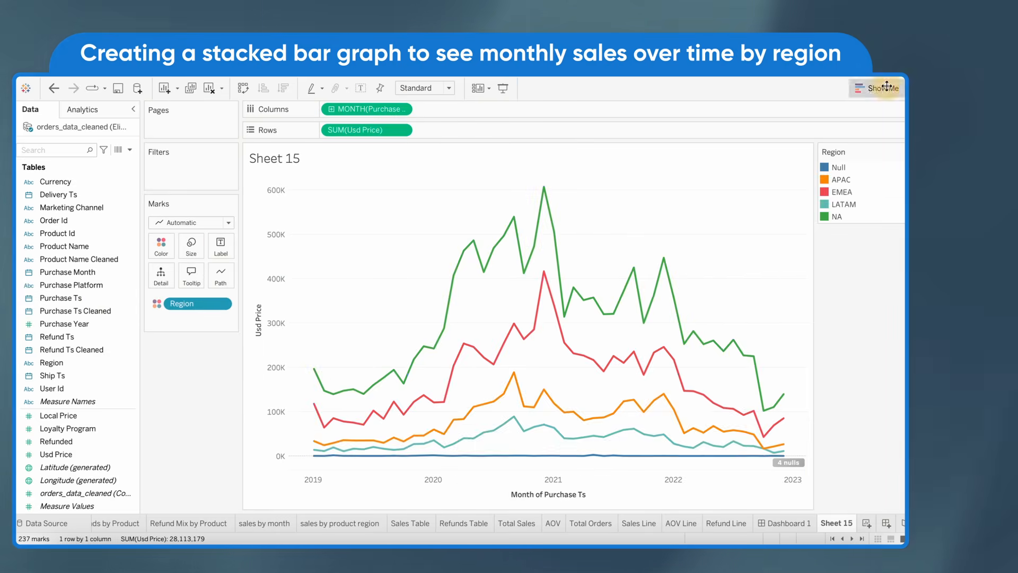
Convert the regional line chart into a stacked bar chart
{"action": "left_click", "coordinate": [882, 88]}
{"action": "left_click", "coordinate": [836, 191]}
{"action": "left_click", "coordinate": [887, 88]}
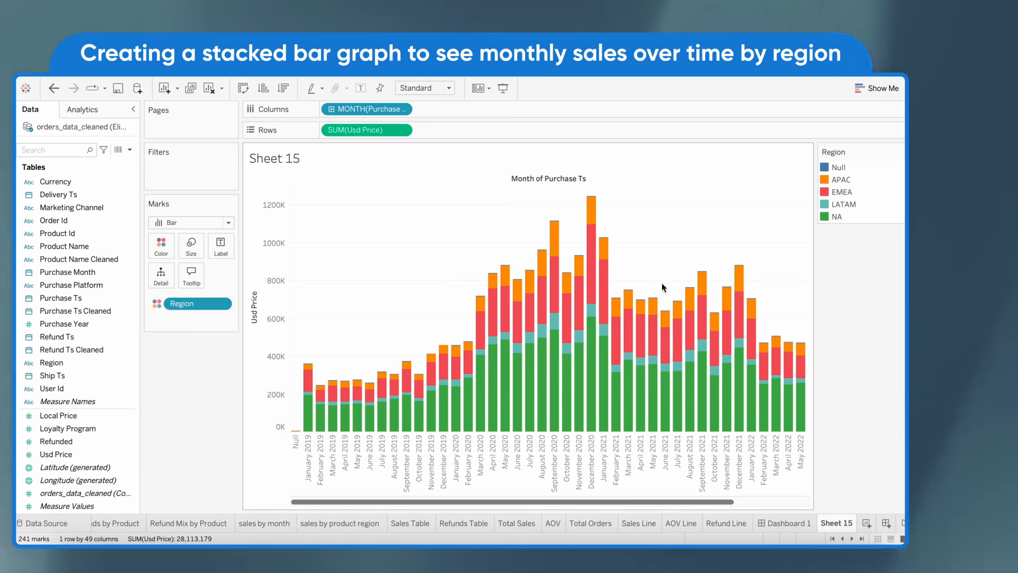
{"action": "scroll", "coordinate": [600, 329], "scroll_direction": "right", "scroll_amount": 5}
{"action": "mouse_move", "coordinate": [429, 381]}
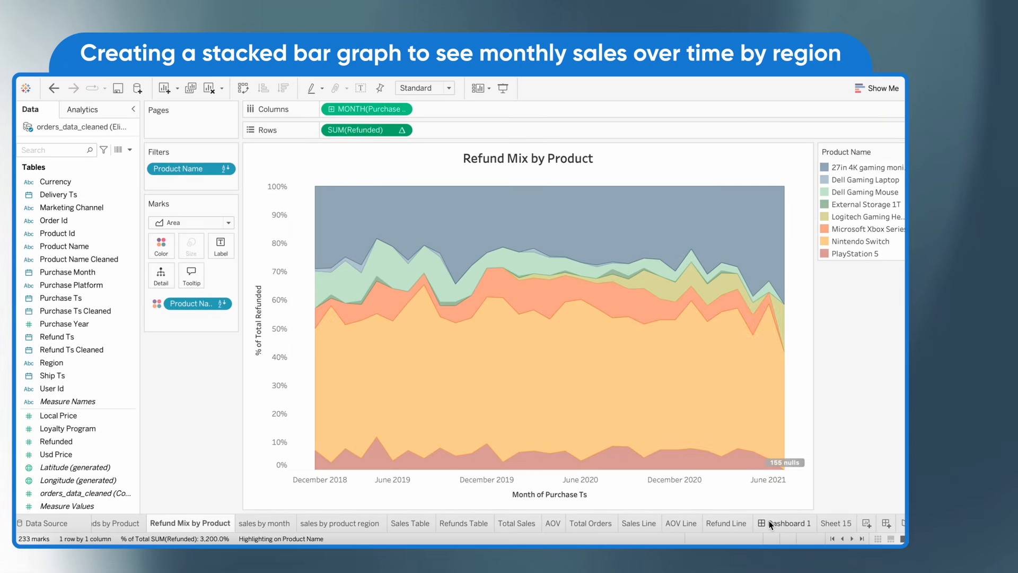
Add the Sheet 15 stacked bar chart to Dashboard 1 below the refunds row
{"action": "left_click", "coordinate": [770, 522]}
{"action": "scroll", "coordinate": [63, 302], "scroll_direction": "down", "scroll_amount": 2}
{"action": "left_click_drag", "start_coordinate": [64, 316], "coordinate": [462, 509]}
{"action": "scroll", "coordinate": [636, 318], "scroll_direction": "up", "scroll_amount": 10}
{"action": "left_click", "coordinate": [861, 125]}
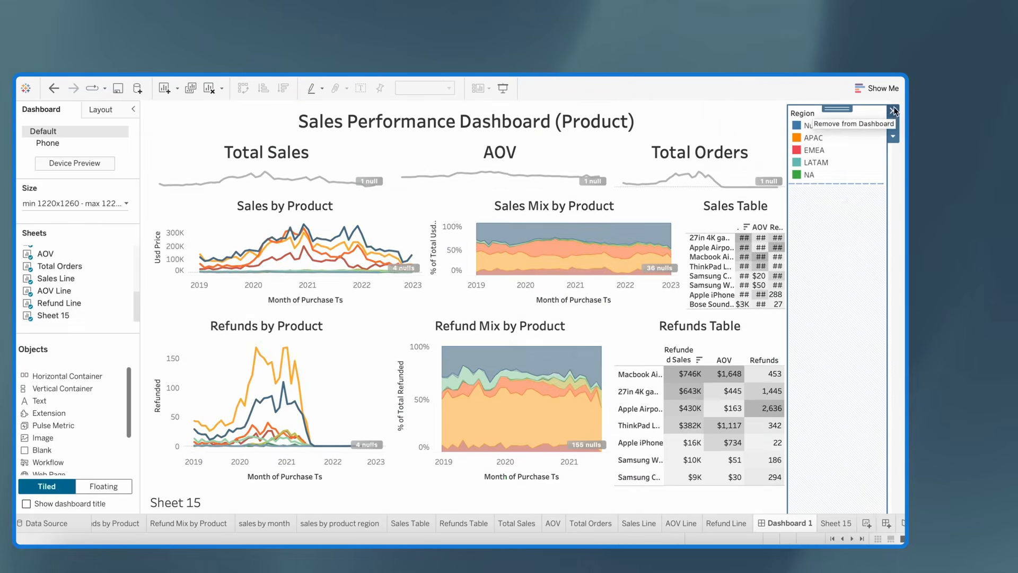
Resize the dashboard rows so the sales and refunds charts are taller above Sheet 15
{"action": "scroll", "coordinate": [734, 341], "scroll_direction": "down", "scroll_amount": 3}
{"action": "left_click_drag", "start_coordinate": [663, 365], "coordinate": [631, 449]}
{"action": "scroll", "coordinate": [614, 423], "scroll_direction": "up", "scroll_amount": 2}
{"action": "scroll", "coordinate": [613, 424], "scroll_direction": "down", "scroll_amount": 5}
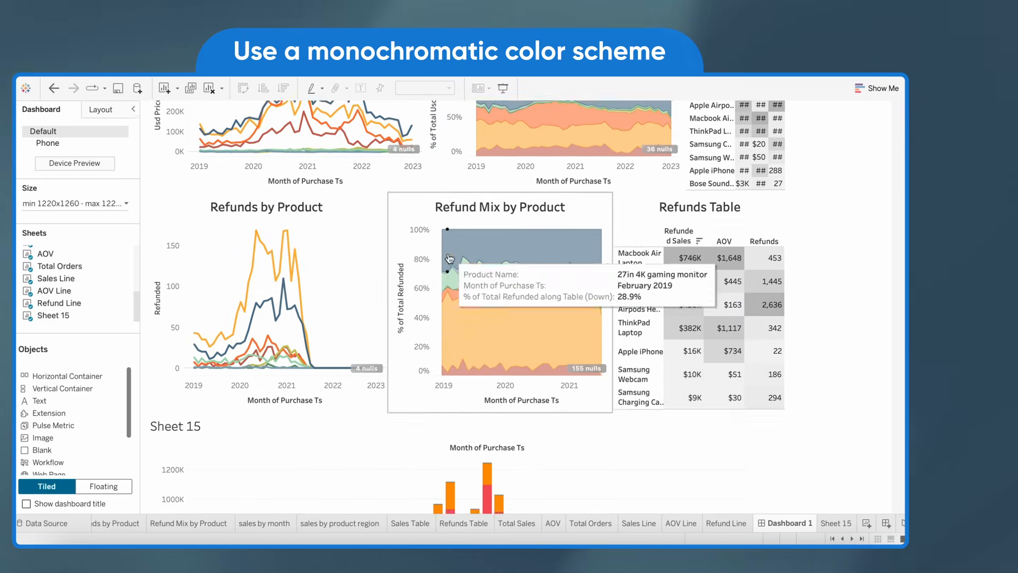
{"action": "left_click_drag", "start_coordinate": [552, 215], "coordinate": [557, 263]}
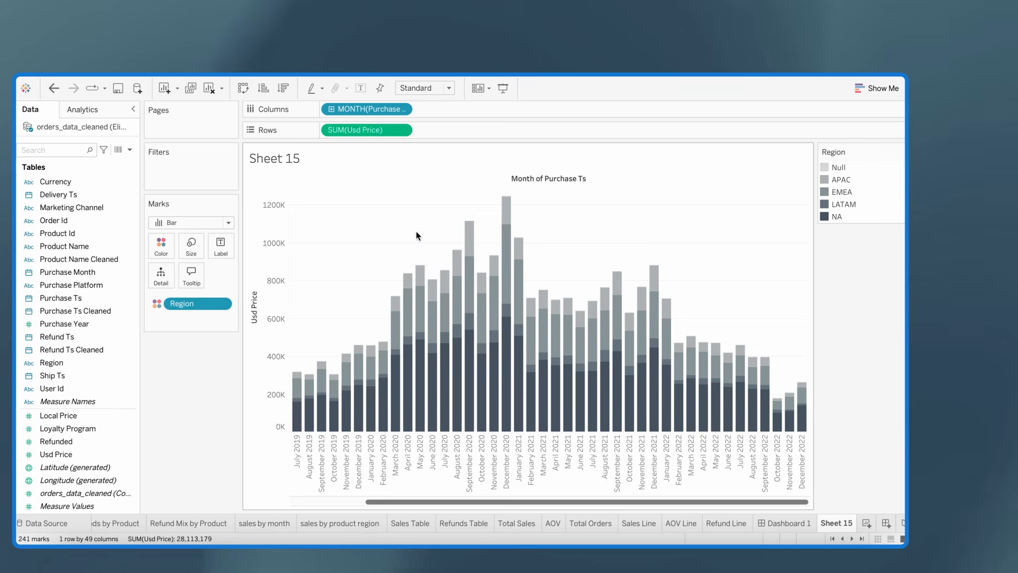
Apply the Gray palette to the Region colors in Sheet 15 and remove the chart's row grid lines
{"action": "right_click", "coordinate": [403, 222]}
{"action": "left_click", "coordinate": [412, 259]}
{"action": "left_click", "coordinate": [86, 130]}
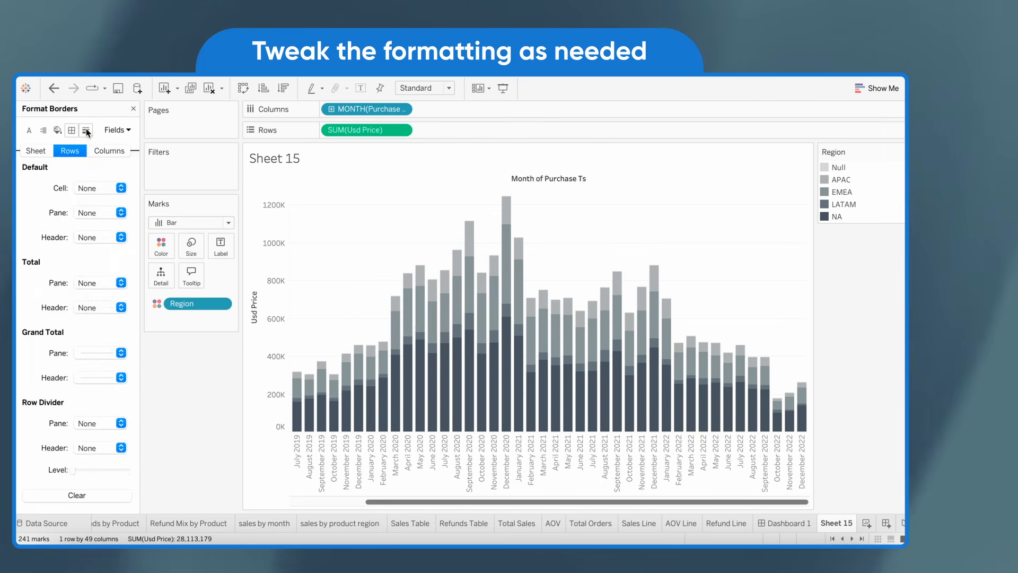
{"action": "left_click", "coordinate": [87, 131]}
{"action": "left_click", "coordinate": [101, 188]}
{"action": "left_click", "coordinate": [91, 197]}
Hide the Month of Purchase Ts column label in Sheet 15 and format the month headers as short numeric dates
{"action": "right_click", "coordinate": [513, 179]}
{"action": "left_click", "coordinate": [541, 229]}
{"action": "right_click", "coordinate": [469, 446]}
{"action": "left_click", "coordinate": [494, 407]}
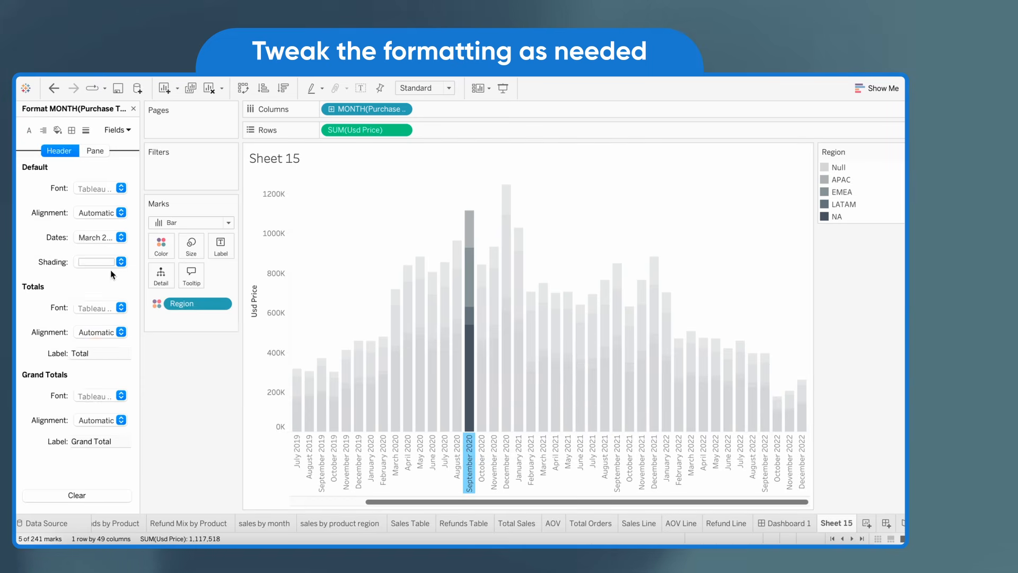
{"action": "left_click", "coordinate": [121, 237]}
{"action": "left_click", "coordinate": [101, 281]}
{"action": "left_click", "coordinate": [320, 207]}
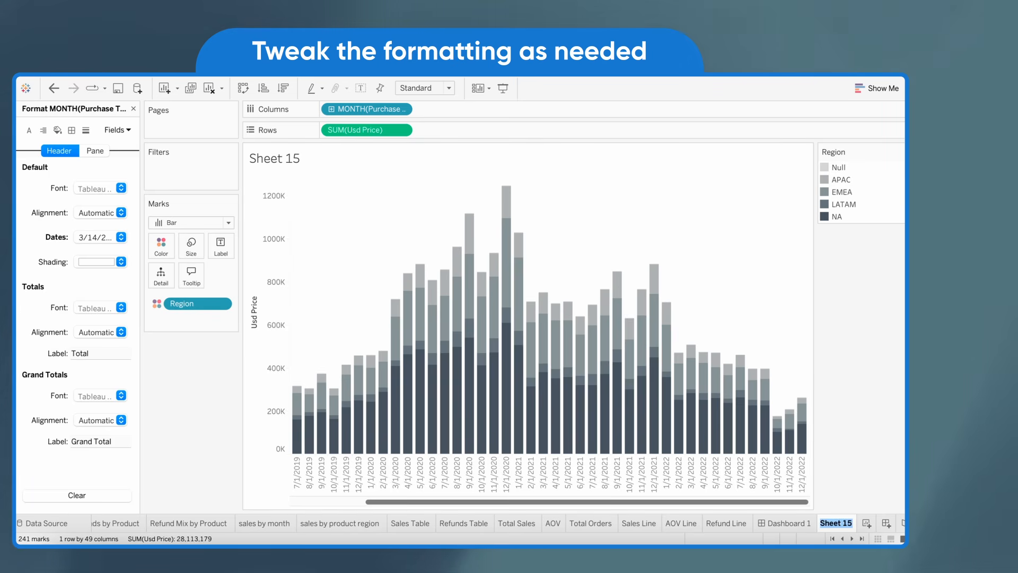
Rename Sheet 15 as "Sales by Region" and return to Dashboard 1
{"action": "type", "text": "Sales by Region"}
{"action": "key", "text": "Return"}
{"action": "left_click", "coordinate": [825, 523]}
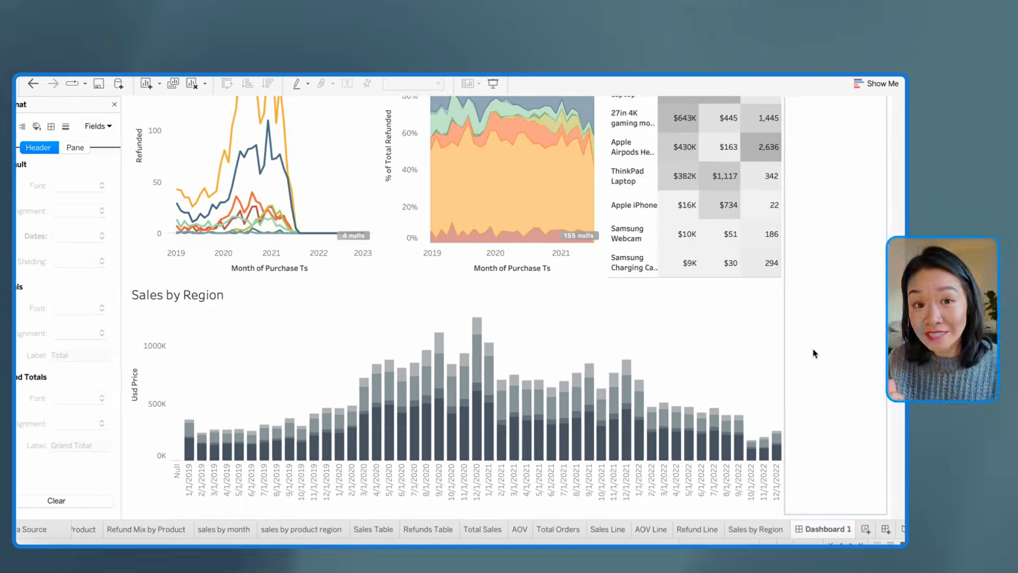
Preview the dashboard's refunds and Sales by Region rows in presentation mode
{"action": "key", "text": "F7"}
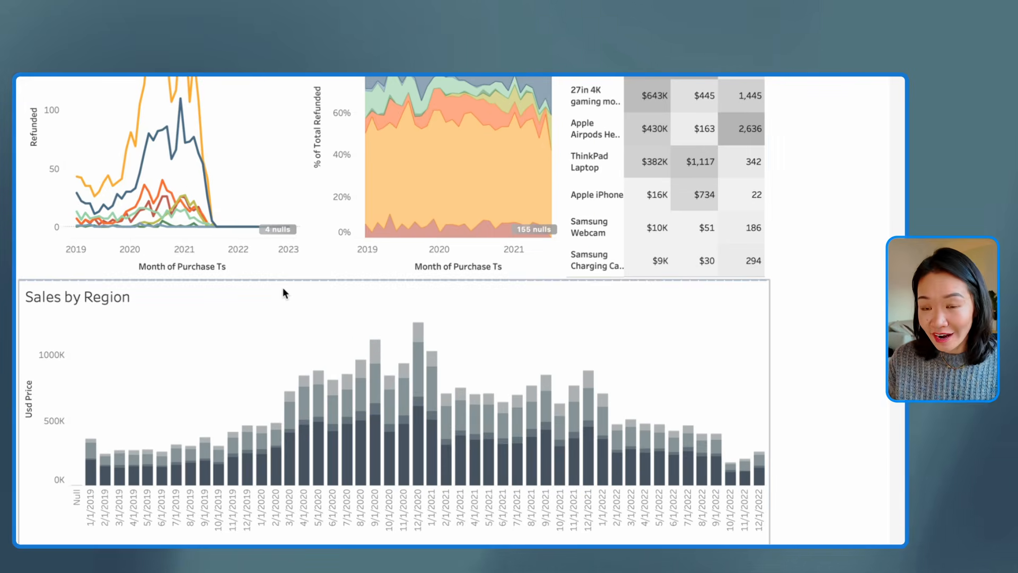
{"action": "scroll", "coordinate": [270, 292], "scroll_direction": "up", "scroll_amount": 5}
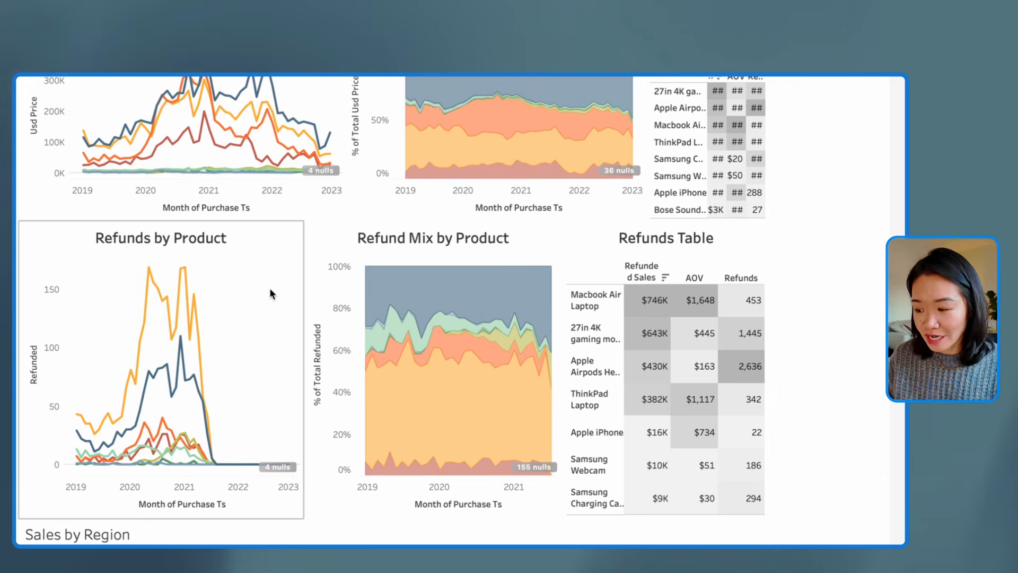
{"action": "scroll", "coordinate": [290, 354], "scroll_direction": "down", "scroll_amount": 5}
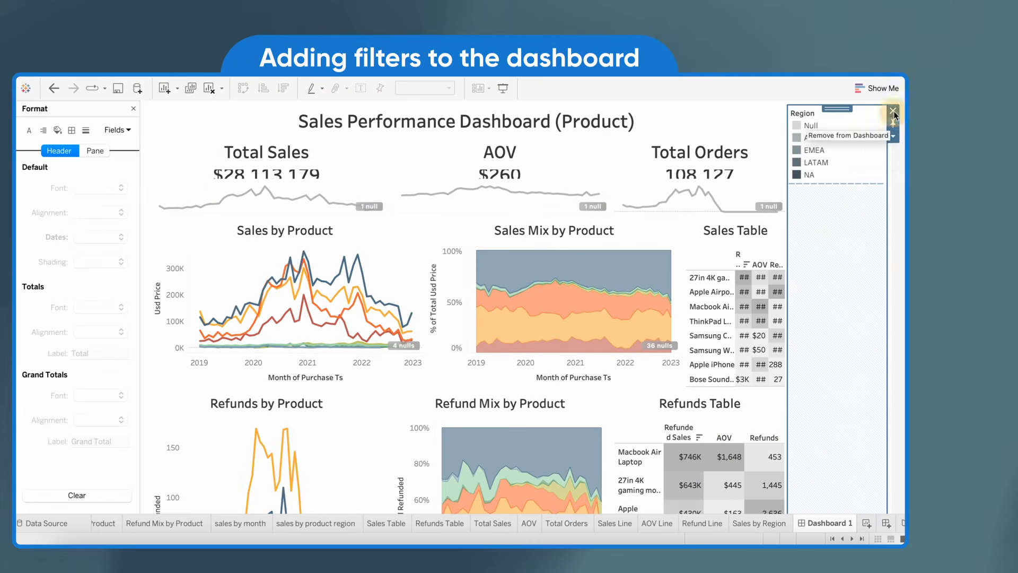
Make the Region color legend floating and place it over the upper right of the Sales by Region chart
{"action": "left_click", "coordinate": [881, 108]}
{"action": "left_click", "coordinate": [790, 192]}
{"action": "left_click_drag", "start_coordinate": [807, 189], "coordinate": [777, 370]}
{"action": "scroll", "coordinate": [729, 387], "scroll_direction": "up", "scroll_amount": 6}
{"action": "scroll", "coordinate": [659, 327], "scroll_direction": "down", "scroll_amount": 7}
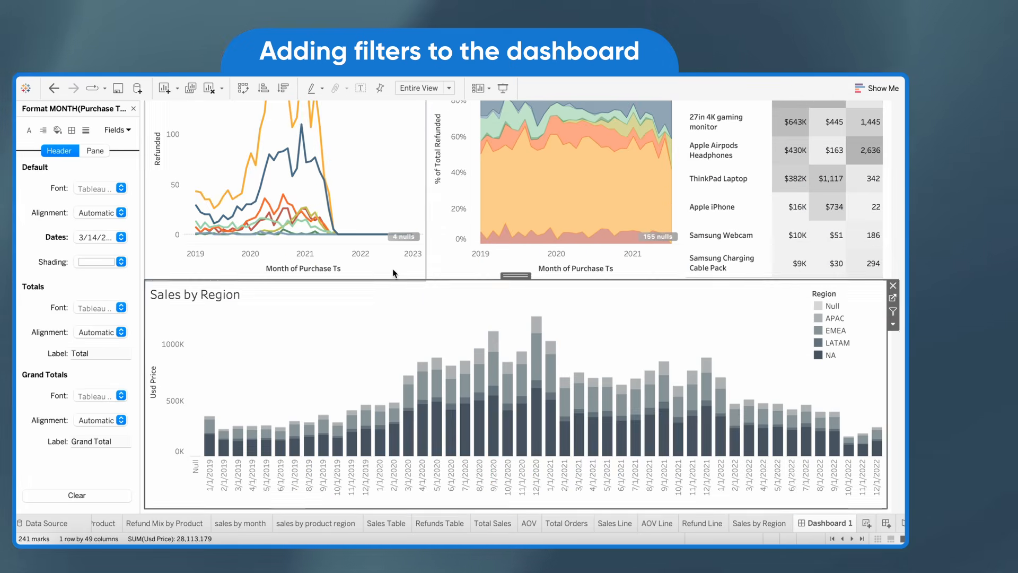
Enlarge the refunds row above the Sales by Region chart and hide that chart's title
{"action": "left_click_drag", "start_coordinate": [397, 281], "coordinate": [382, 303]}
{"action": "right_click", "coordinate": [348, 308]}
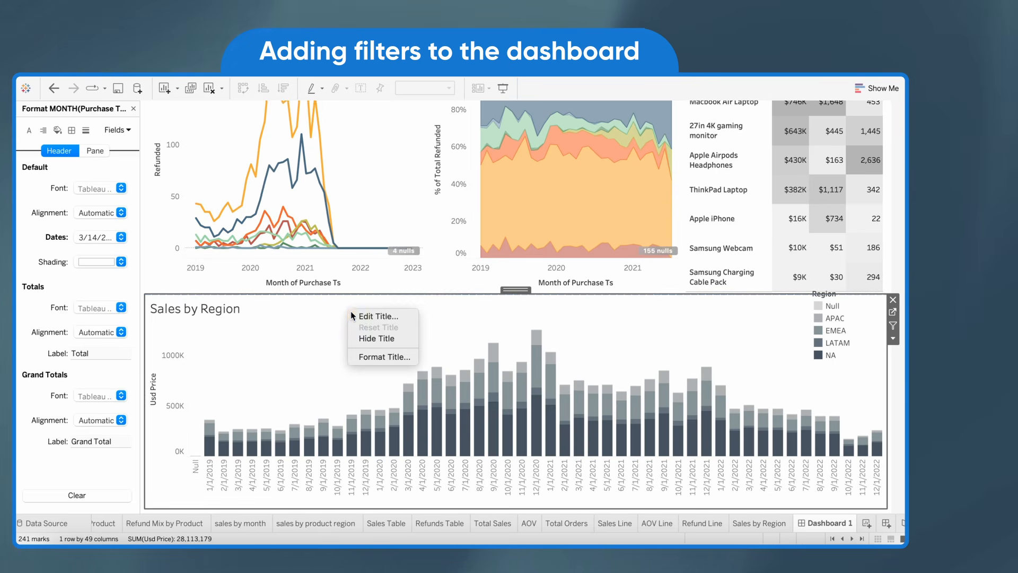
{"action": "left_click", "coordinate": [365, 337]}
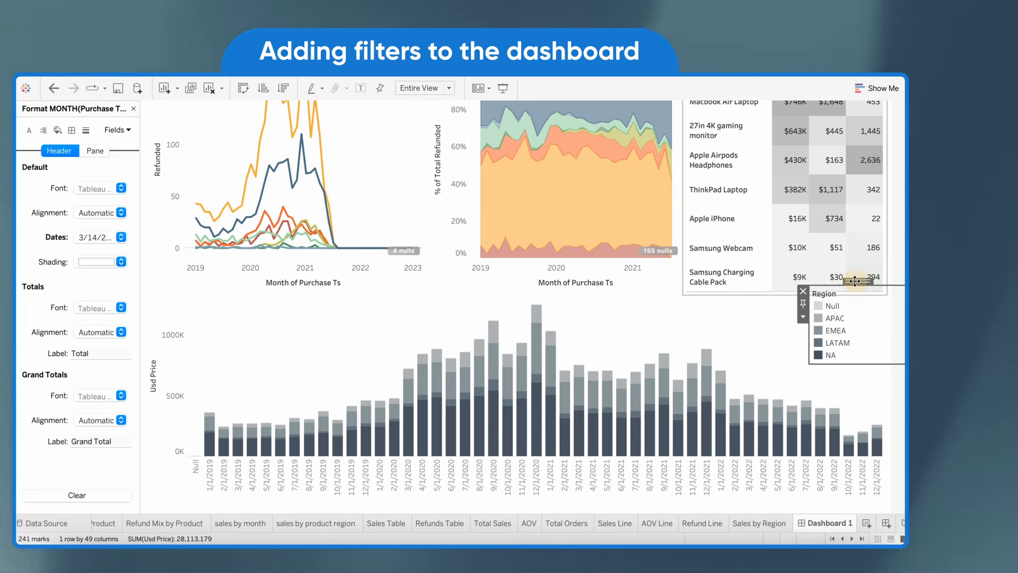
Undo the latest change and reposition the floating Region legend over the Sales by Region chart
{"action": "left_click_drag", "start_coordinate": [855, 281], "coordinate": [768, 320]}
{"action": "key", "text": "super+z"}
{"action": "left_click", "coordinate": [837, 337]}
{"action": "left_click_drag", "start_coordinate": [855, 283], "coordinate": [823, 342]}
Enlarge the metric row at the top of the dashboard to give the callouts and sparklines more height
{"action": "scroll", "coordinate": [763, 332], "scroll_direction": "up", "scroll_amount": 8}
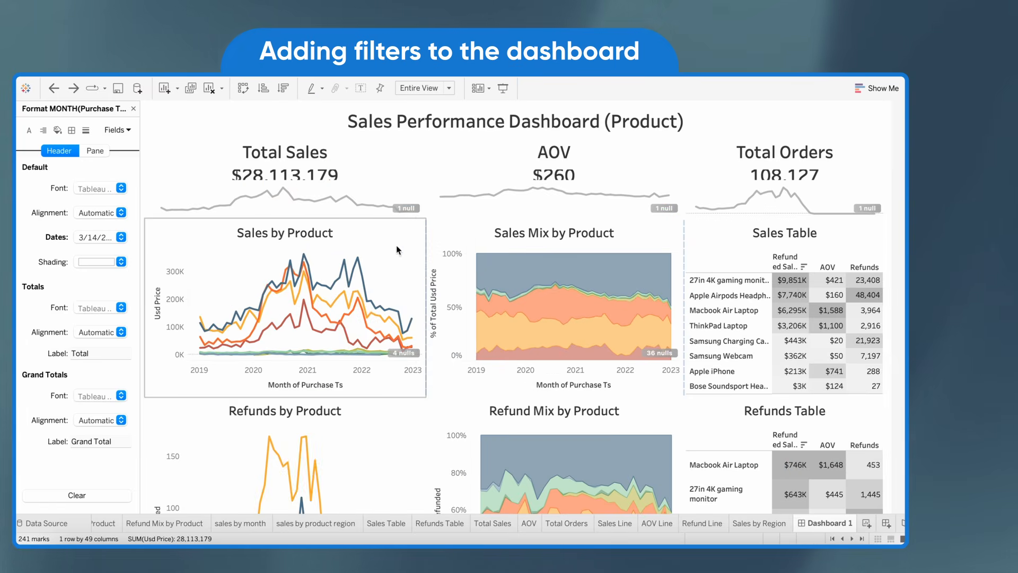
{"action": "scroll", "coordinate": [399, 252], "scroll_direction": "down", "scroll_amount": 5}
{"action": "scroll", "coordinate": [404, 371], "scroll_direction": "up", "scroll_amount": 1}
{"action": "left_click_drag", "start_coordinate": [393, 205], "coordinate": [370, 243]}
{"action": "scroll", "coordinate": [573, 345], "scroll_direction": "down", "scroll_amount": 1}
{"action": "scroll", "coordinate": [617, 410], "scroll_direction": "up", "scroll_amount": 5}
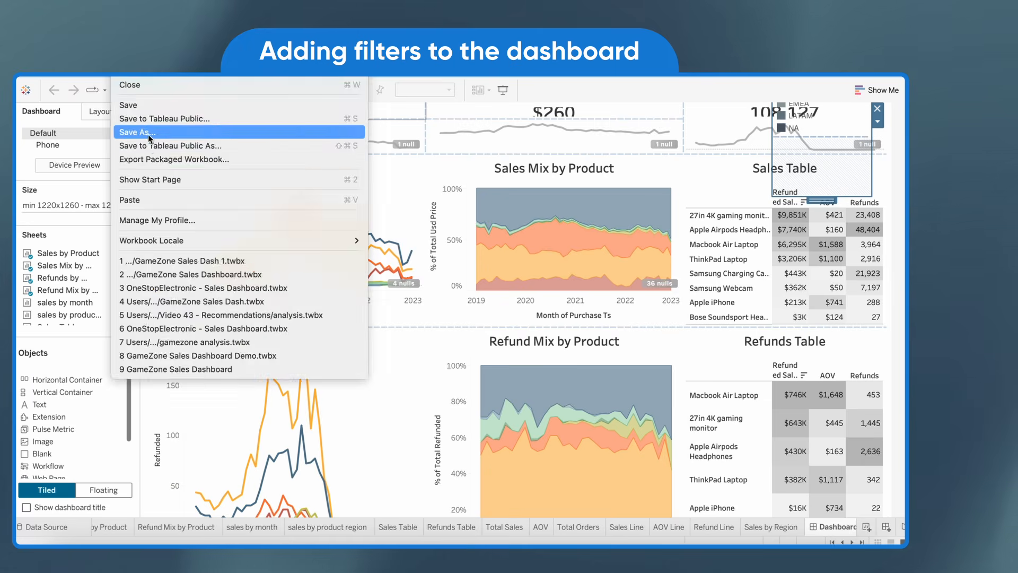
Save the workbook as GameZone Sales Dash 2 in the Video 46 - Dashboards folder
{"action": "left_click", "coordinate": [159, 129]}
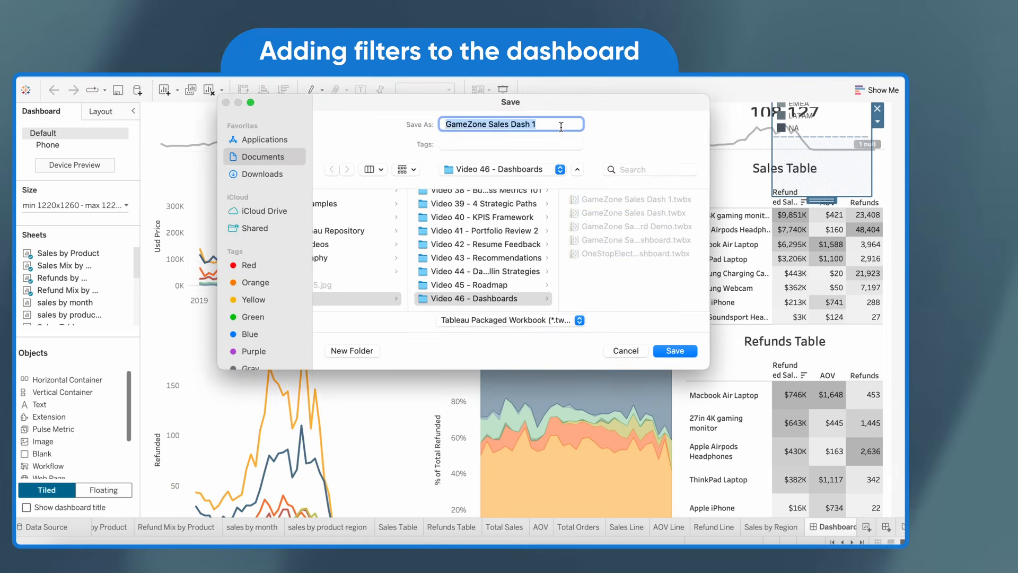
{"action": "left_click", "coordinate": [561, 127]}
{"action": "key", "text": "BackSpace"}
{"action": "type", "text": "2"}
{"action": "key", "text": "Return"}
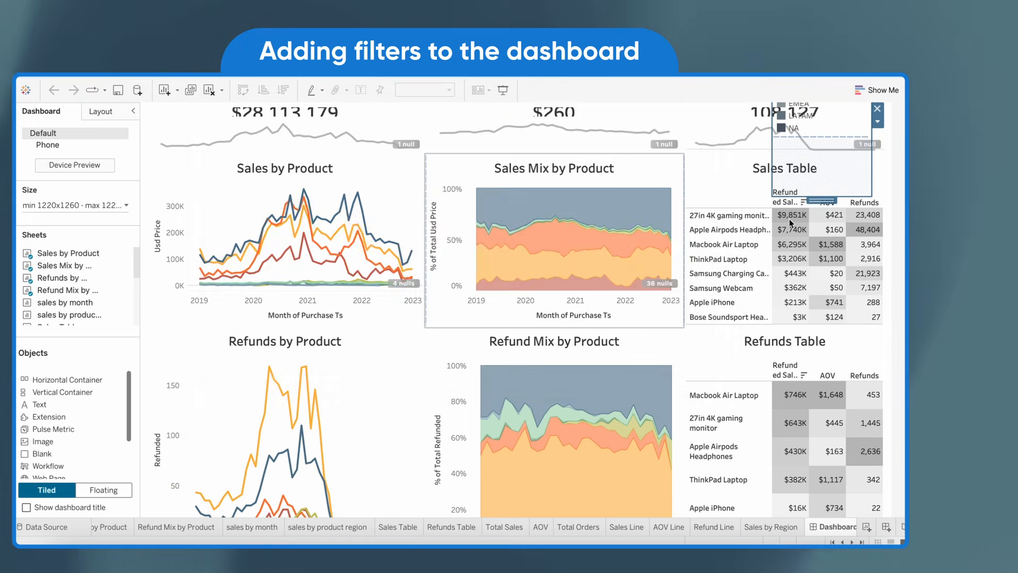
Move the floating Region legend down the dashboard to the upper right of the Sales by Region chart
{"action": "scroll", "coordinate": [790, 223], "scroll_direction": "up", "scroll_amount": 3}
{"action": "left_click_drag", "start_coordinate": [817, 118], "coordinate": [791, 348]}
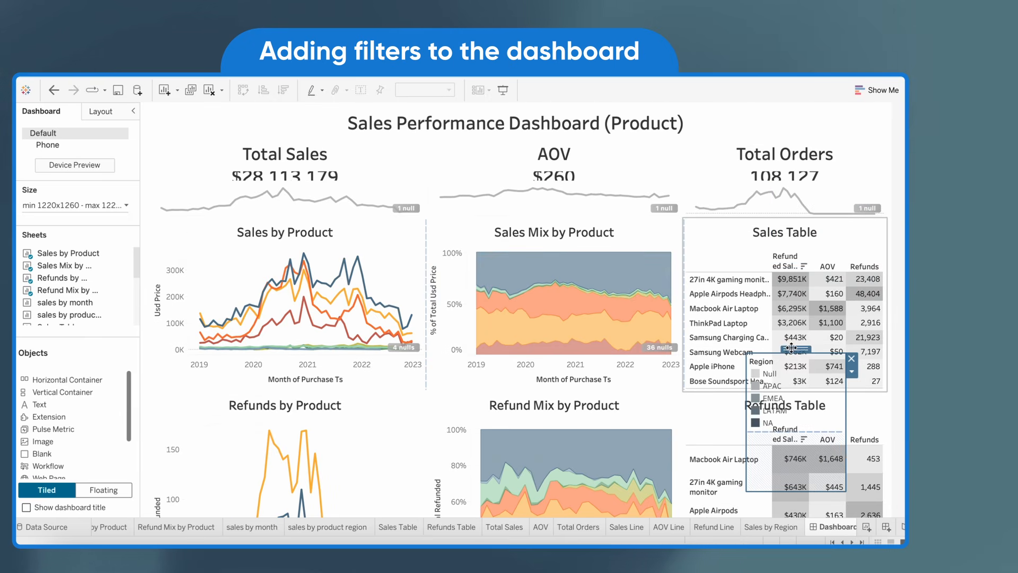
{"action": "scroll", "coordinate": [716, 371], "scroll_direction": "down", "scroll_amount": 3}
{"action": "scroll", "coordinate": [811, 393], "scroll_direction": "down", "scroll_amount": 4}
{"action": "left_click_drag", "start_coordinate": [794, 196], "coordinate": [848, 297]}
{"action": "scroll", "coordinate": [767, 325], "scroll_direction": "up", "scroll_amount": 5}
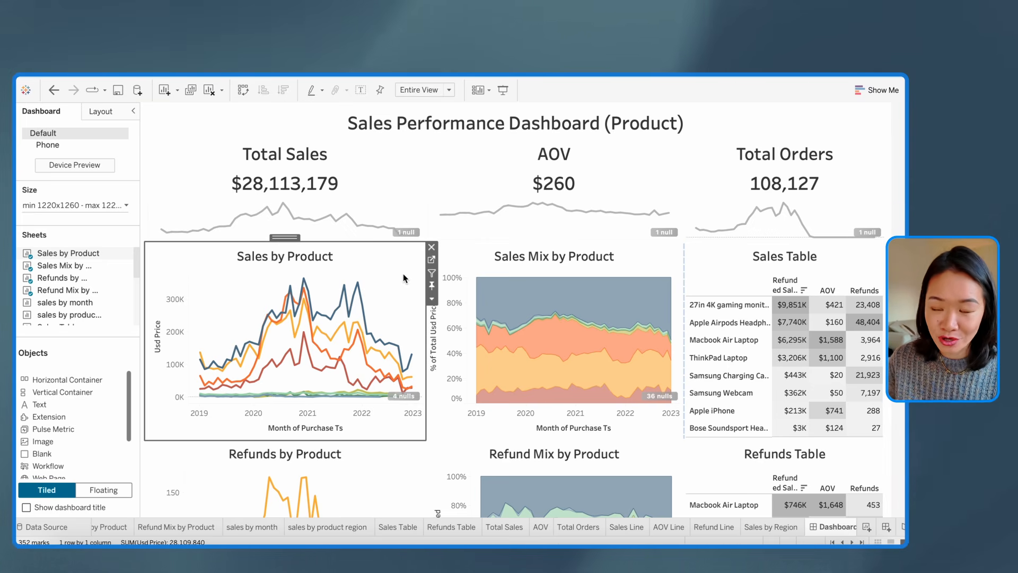
In the Sales by Product sheet, add a Marketing Channel filter with all values and show its filter control
{"action": "left_click", "coordinate": [432, 260]}
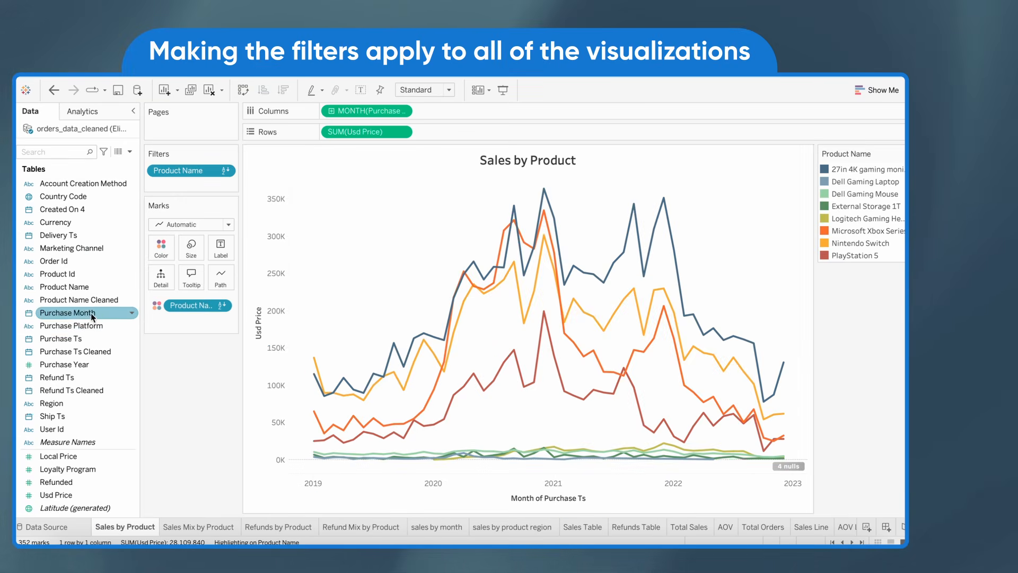
{"action": "left_click_drag", "start_coordinate": [94, 247], "coordinate": [186, 182]}
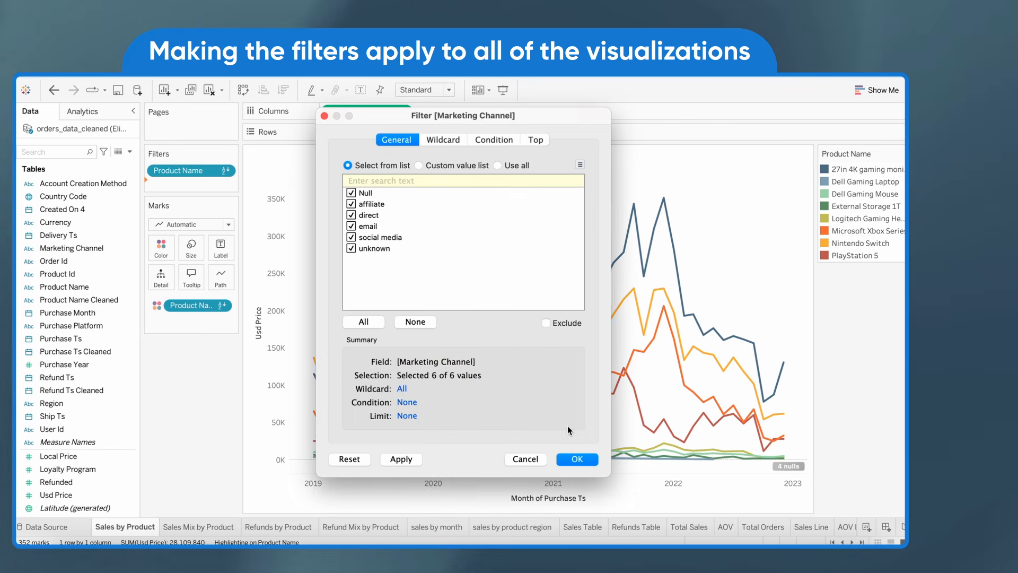
{"action": "left_click", "coordinate": [577, 458]}
{"action": "right_click", "coordinate": [212, 185]}
{"action": "left_click", "coordinate": [236, 211]}
Add a relative date filter on Purchase Ts Cleaned covering the last 8 years to the Sales by Product sheet
{"action": "left_click_drag", "start_coordinate": [77, 342], "coordinate": [191, 194]}
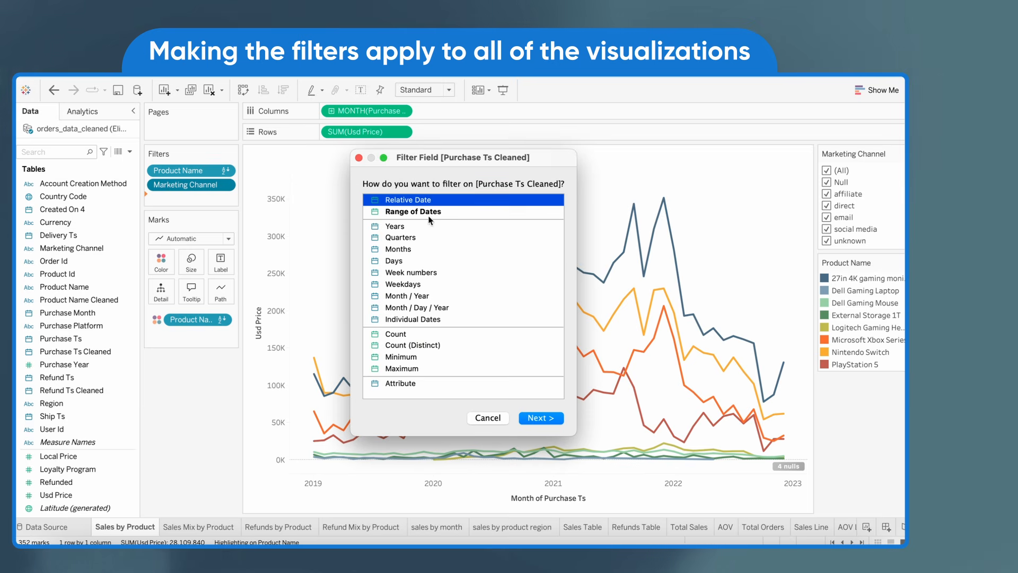
{"action": "left_click", "coordinate": [541, 418]}
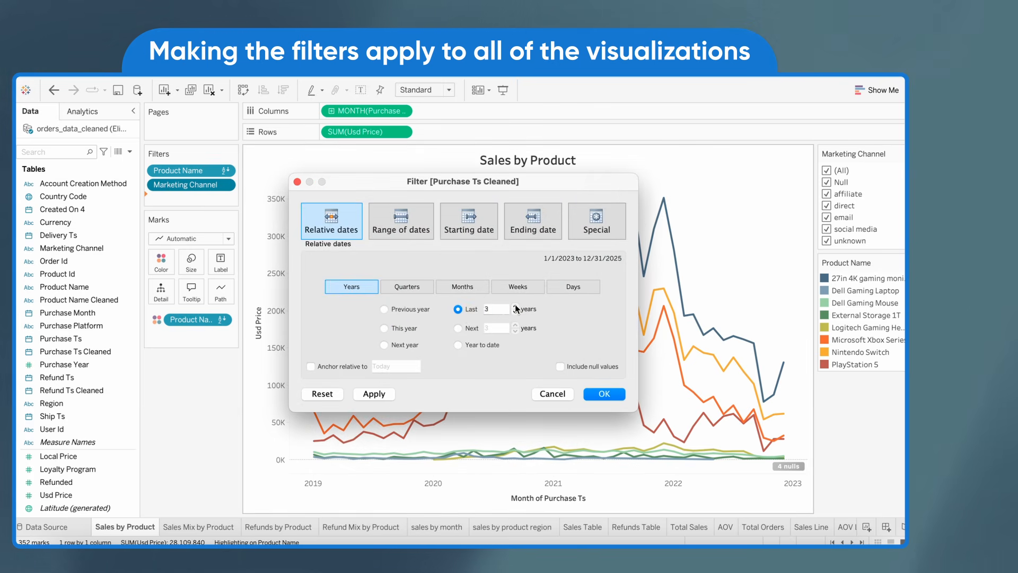
{"action": "left_click", "coordinate": [604, 394]}
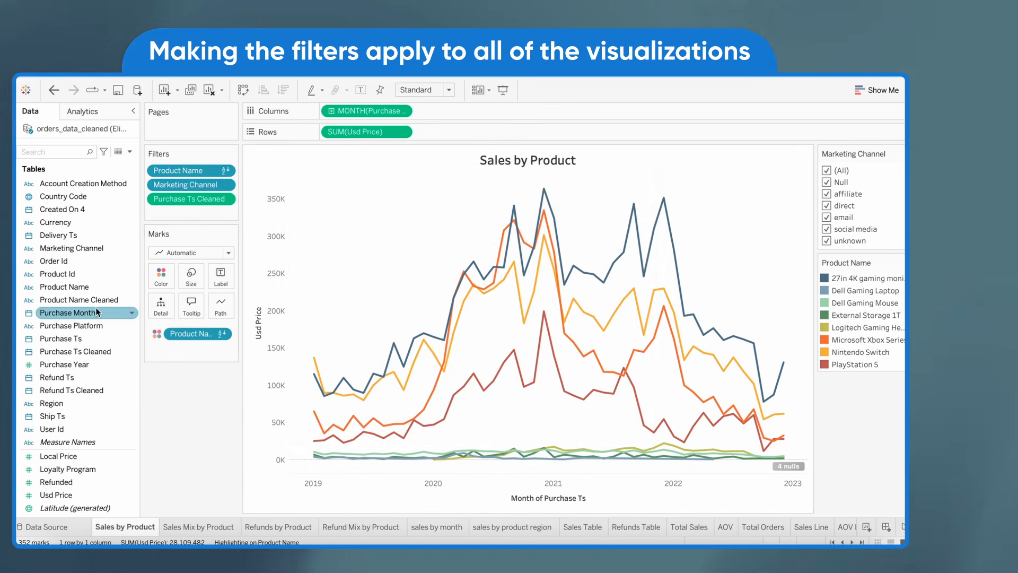
Add a Region filter with all values, and show the Purchase Ts Cleaned and Region filter controls
{"action": "left_click_drag", "start_coordinate": [52, 403], "coordinate": [187, 209]}
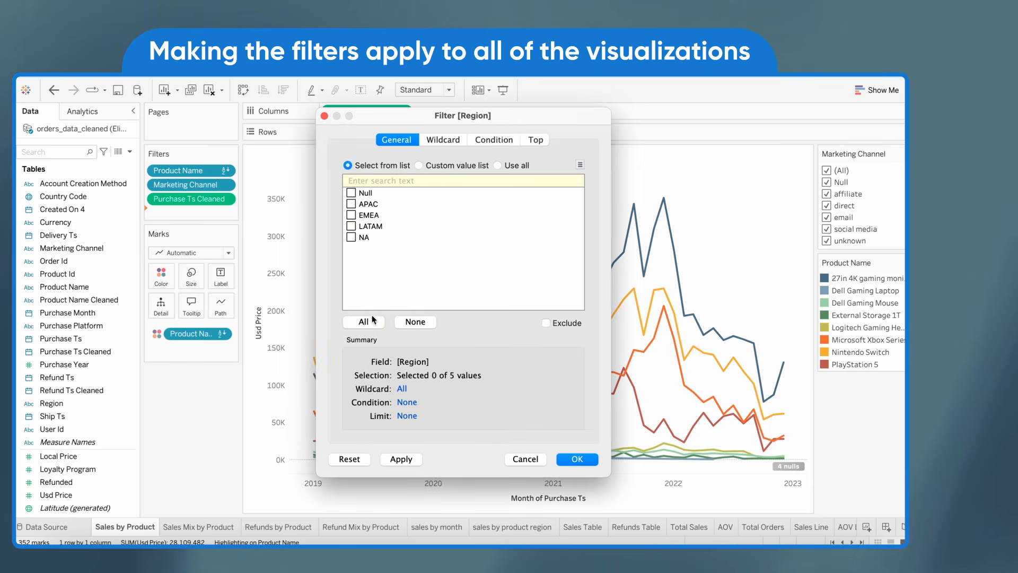
{"action": "left_click", "coordinate": [577, 459]}
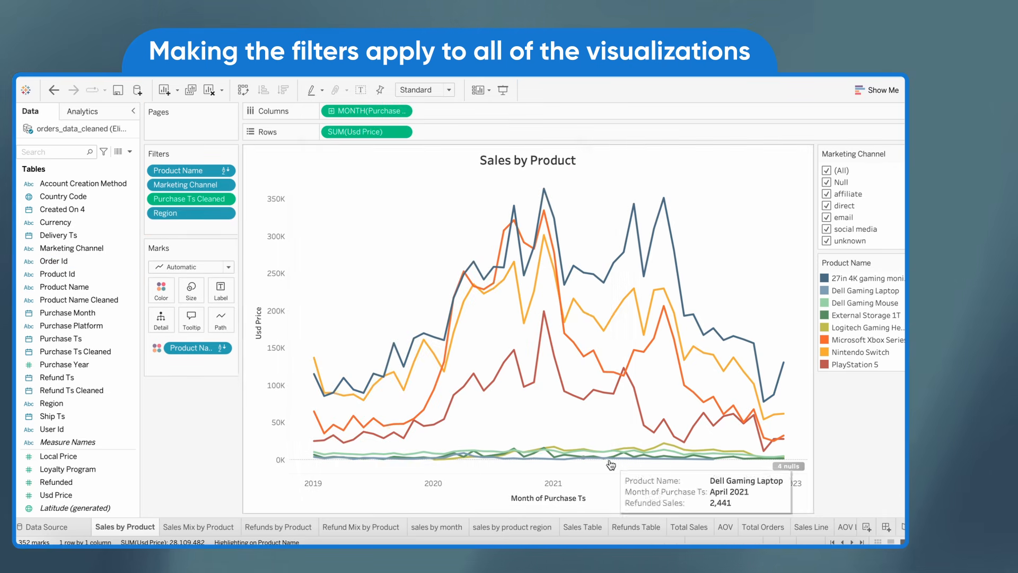
{"action": "right_click", "coordinate": [227, 184]}
{"action": "key", "text": "Escape"}
{"action": "right_click", "coordinate": [223, 198]}
{"action": "left_click", "coordinate": [215, 203]}
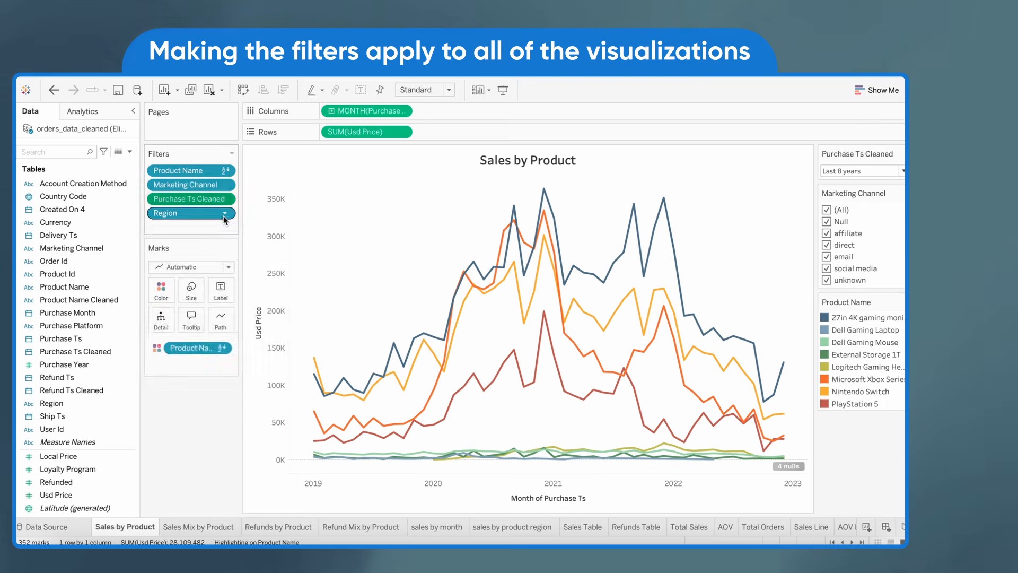
{"action": "right_click", "coordinate": [223, 213]}
{"action": "left_click", "coordinate": [215, 242]}
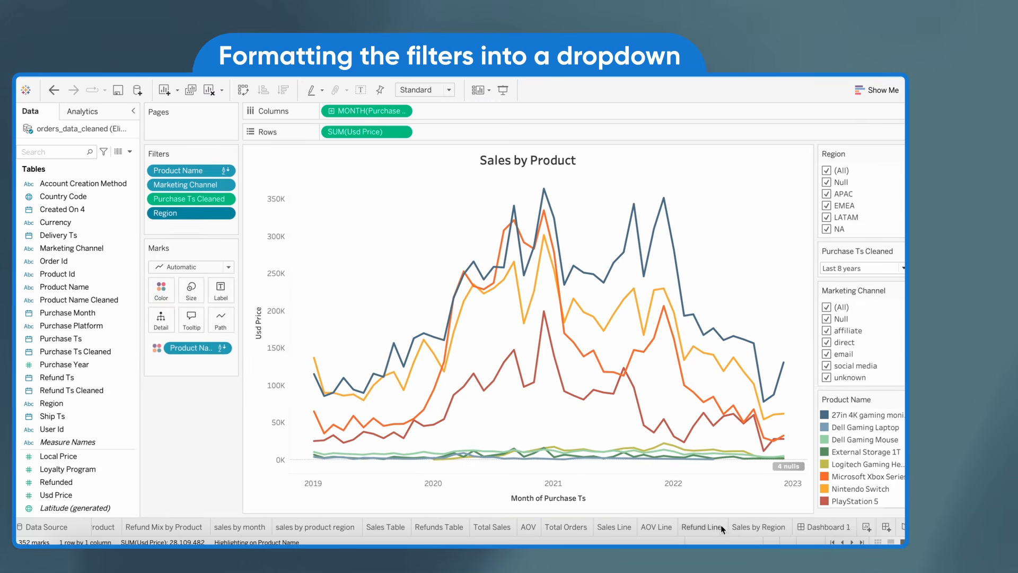
Place a horizontal container between Dashboard 1's title and the metric callouts and shrink it to a narrow strip
{"action": "left_click", "coordinate": [827, 526]}
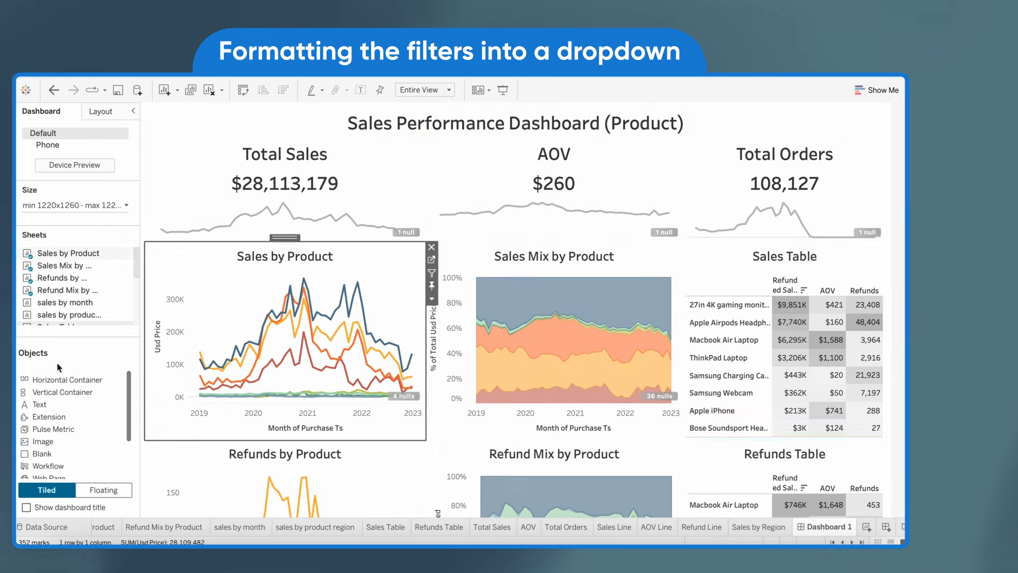
{"action": "left_click_drag", "start_coordinate": [57, 380], "coordinate": [300, 138]}
{"action": "left_click_drag", "start_coordinate": [416, 394], "coordinate": [416, 197]}
Show the Marketing Channel filter of Sales by Product on the dashboard and move it into the horizontal container under the title
{"action": "left_click", "coordinate": [408, 329]}
{"action": "left_click", "coordinate": [430, 351]}
{"action": "mouse_move", "coordinate": [448, 361]}
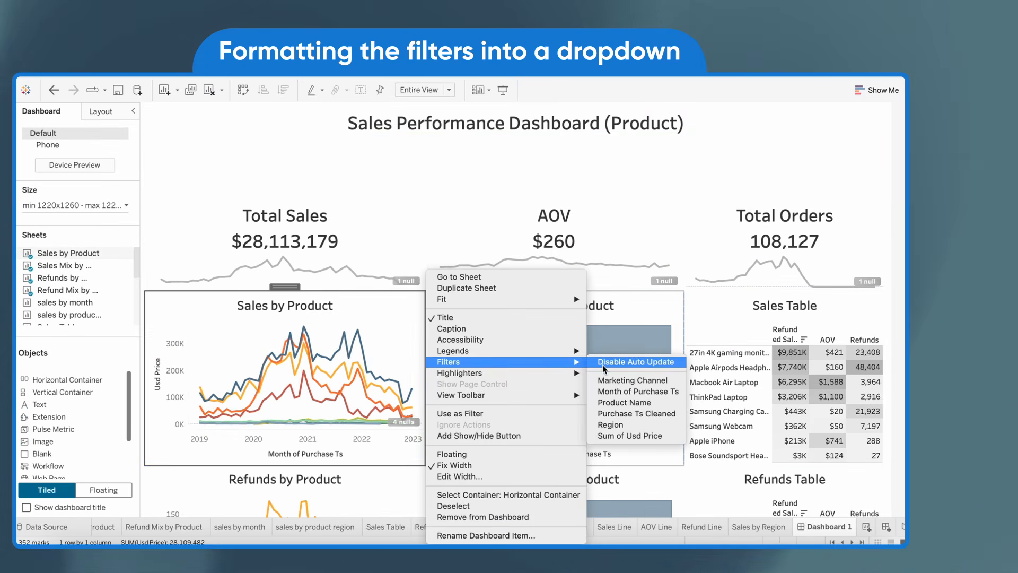
{"action": "left_click", "coordinate": [631, 380]}
{"action": "left_click_drag", "start_coordinate": [631, 361], "coordinate": [415, 128]}
{"action": "scroll", "coordinate": [416, 159], "scroll_direction": "up", "scroll_amount": 3}
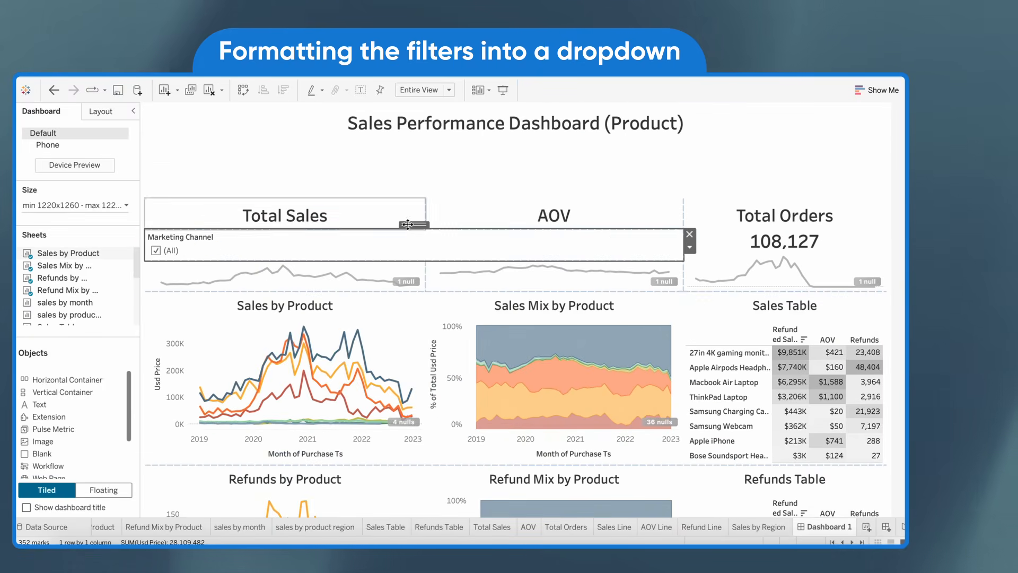
{"action": "left_click_drag", "start_coordinate": [416, 228], "coordinate": [416, 167]}
{"action": "left_click", "coordinate": [414, 236]}
Add the Product Name, Purchase Ts Cleaned and Region filters of Sales by Product to the filter row
{"action": "left_click", "coordinate": [409, 326]}
{"action": "left_click", "coordinate": [430, 351]}
{"action": "mouse_move", "coordinate": [573, 361]}
{"action": "left_click", "coordinate": [610, 372]}
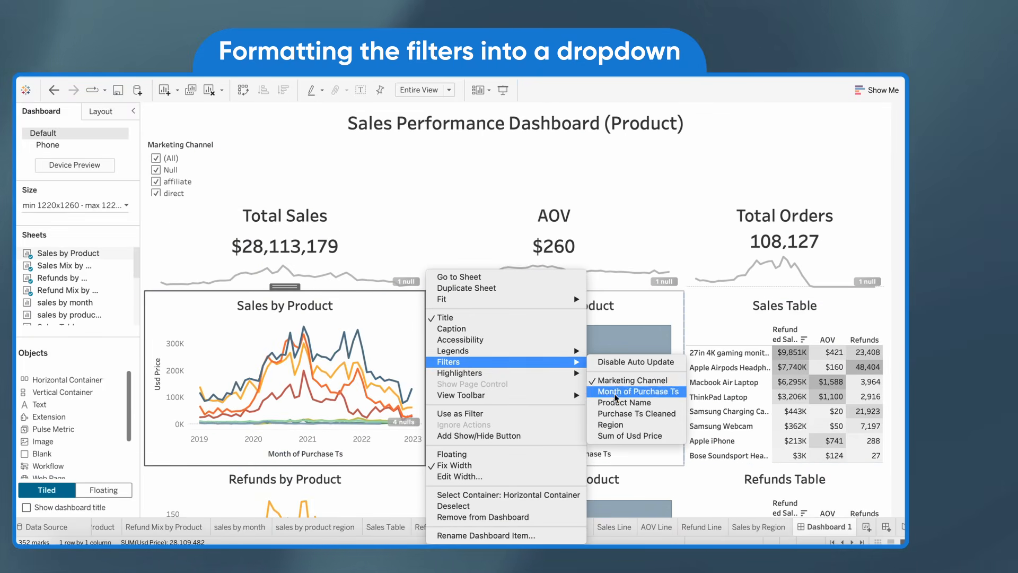
{"action": "left_click", "coordinate": [610, 402]}
{"action": "left_click", "coordinate": [432, 348]}
{"action": "mouse_move", "coordinate": [533, 361]}
{"action": "left_click", "coordinate": [613, 416]}
{"action": "left_click", "coordinate": [431, 348]}
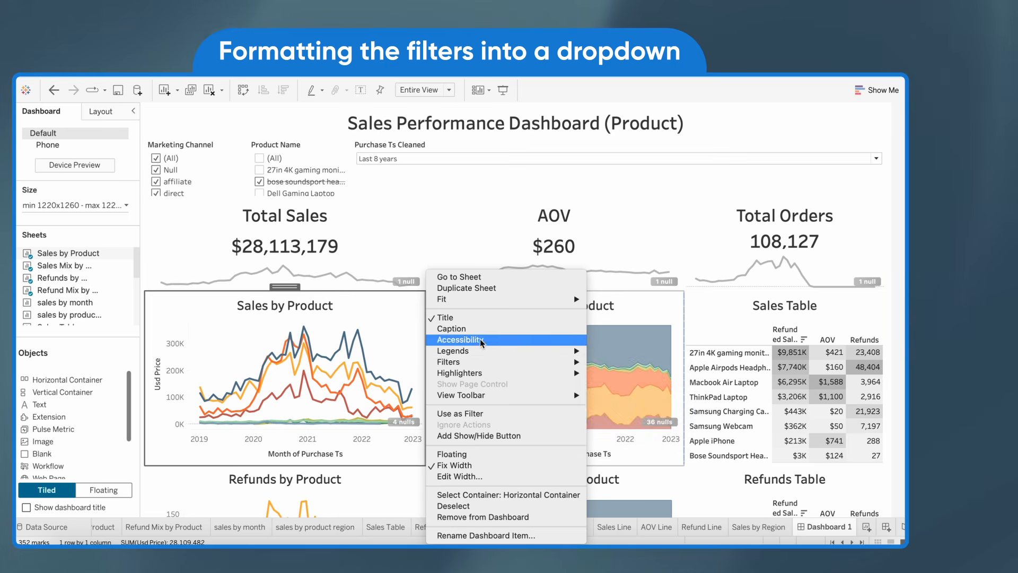
{"action": "mouse_move", "coordinate": [493, 361]}
{"action": "left_click", "coordinate": [613, 429]}
{"action": "left_click", "coordinate": [431, 348]}
Change the Marketing Channel, Product Name and Region filters to multiple-values dropdowns
{"action": "left_click", "coordinate": [229, 154]}
{"action": "left_click", "coordinate": [260, 170]}
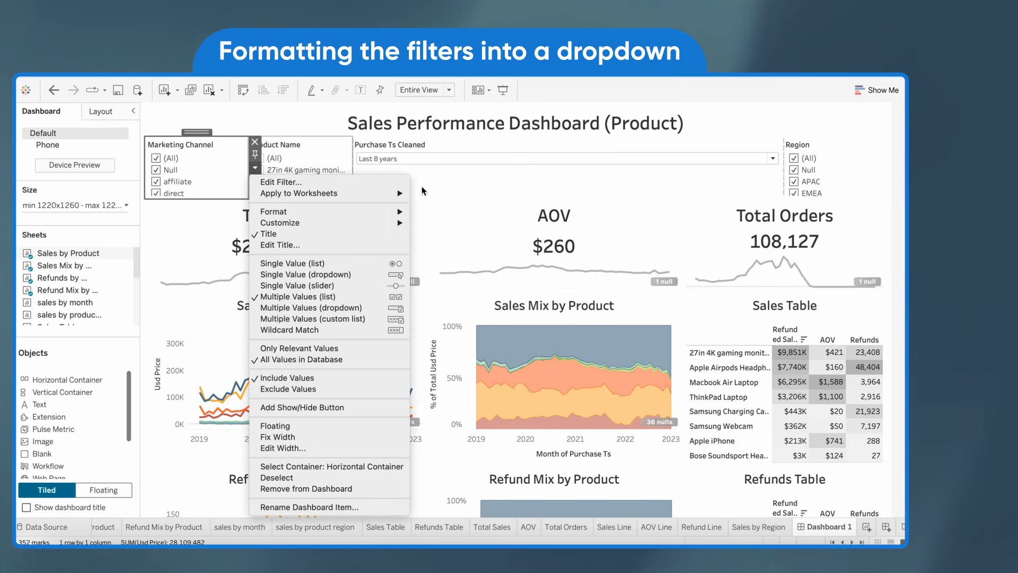
{"action": "left_click", "coordinate": [372, 285]}
{"action": "left_click", "coordinate": [345, 175]}
{"action": "left_click", "coordinate": [359, 171]}
{"action": "left_click", "coordinate": [401, 306]}
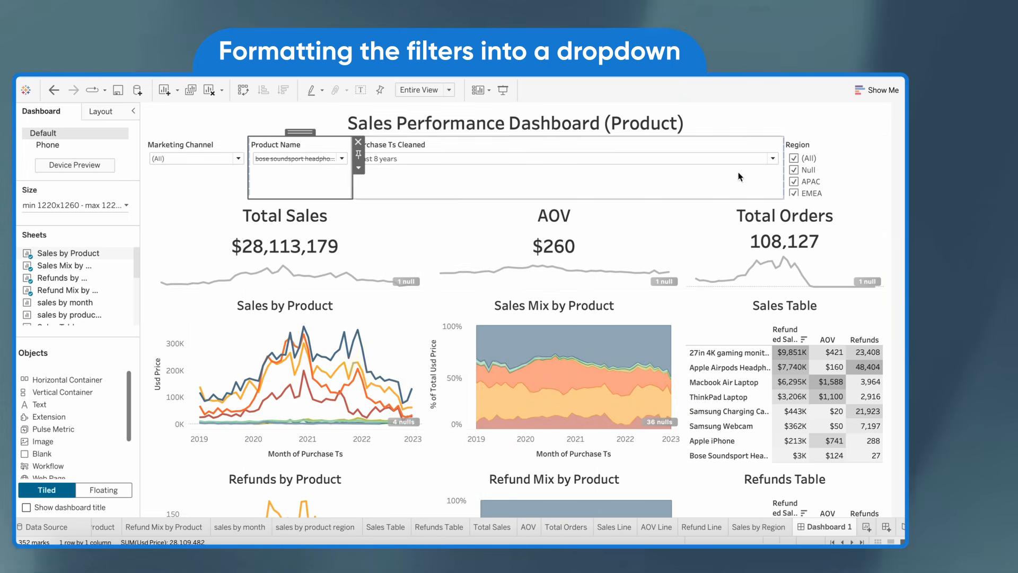
{"action": "left_click", "coordinate": [843, 154]}
{"action": "left_click", "coordinate": [893, 170]}
{"action": "left_click", "coordinate": [819, 306]}
Reset the Product Name filter to include all products
{"action": "left_click", "coordinate": [344, 158]}
{"action": "left_click", "coordinate": [262, 183]}
{"action": "left_click", "coordinate": [262, 184]}
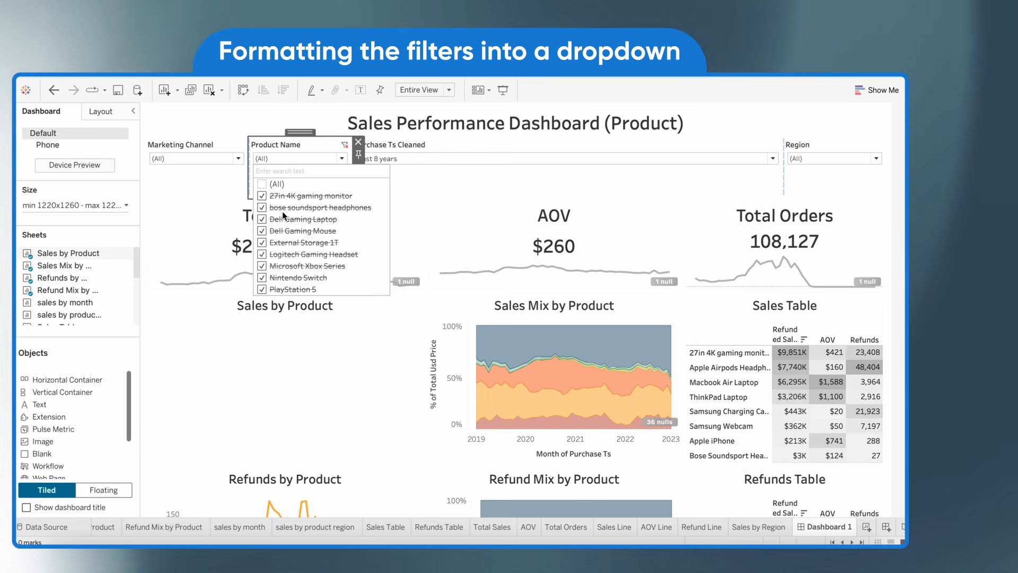
{"action": "left_click", "coordinate": [264, 195]}
{"action": "left_click", "coordinate": [344, 145]}
Select the horizontal container holding the filters in the item hierarchy and distribute its contents evenly
{"action": "left_click", "coordinate": [186, 182]}
{"action": "left_click", "coordinate": [101, 111]}
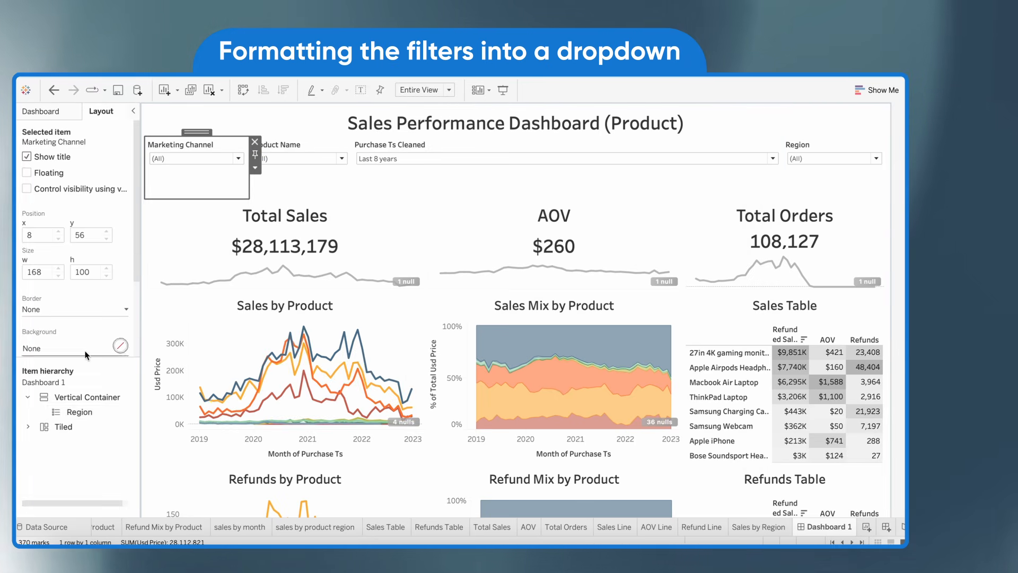
{"action": "left_click", "coordinate": [59, 440]}
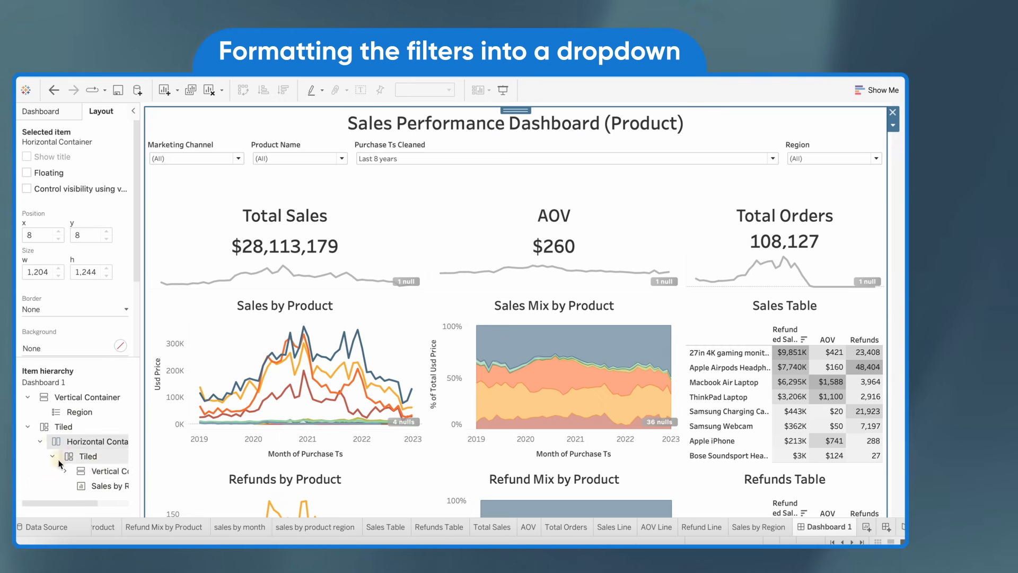
{"action": "left_click", "coordinate": [64, 471]}
{"action": "scroll", "coordinate": [75, 467], "scroll_direction": "down", "scroll_amount": 3}
{"action": "left_click", "coordinate": [85, 458]}
{"action": "scroll", "coordinate": [80, 455], "scroll_direction": "right", "scroll_amount": 2}
{"action": "right_click", "coordinate": [75, 456]}
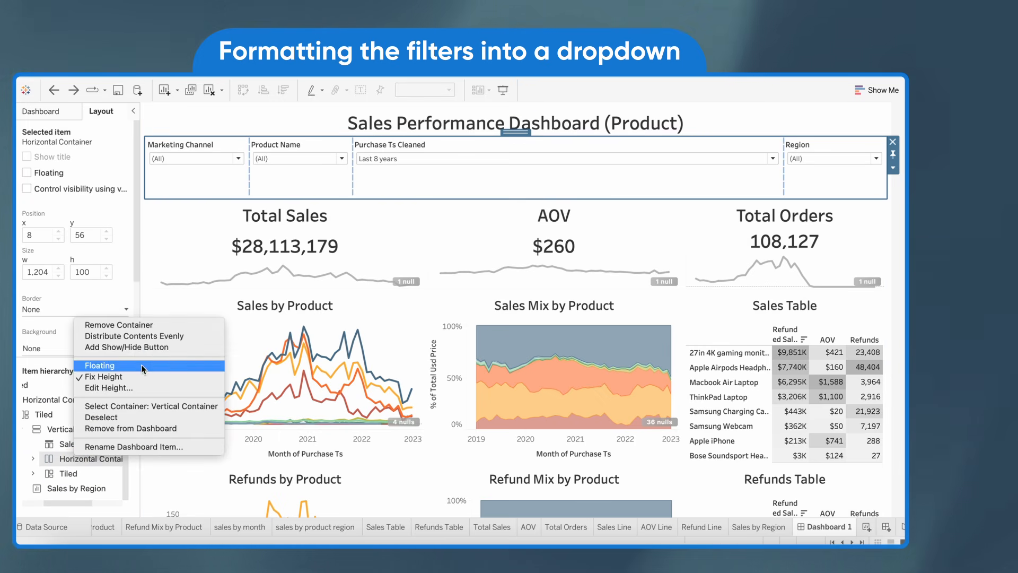
{"action": "left_click", "coordinate": [148, 338]}
Make the Region color legend floating and place it over the Sales by Region chart
{"action": "scroll", "coordinate": [371, 193], "scroll_direction": "down", "scroll_amount": 5}
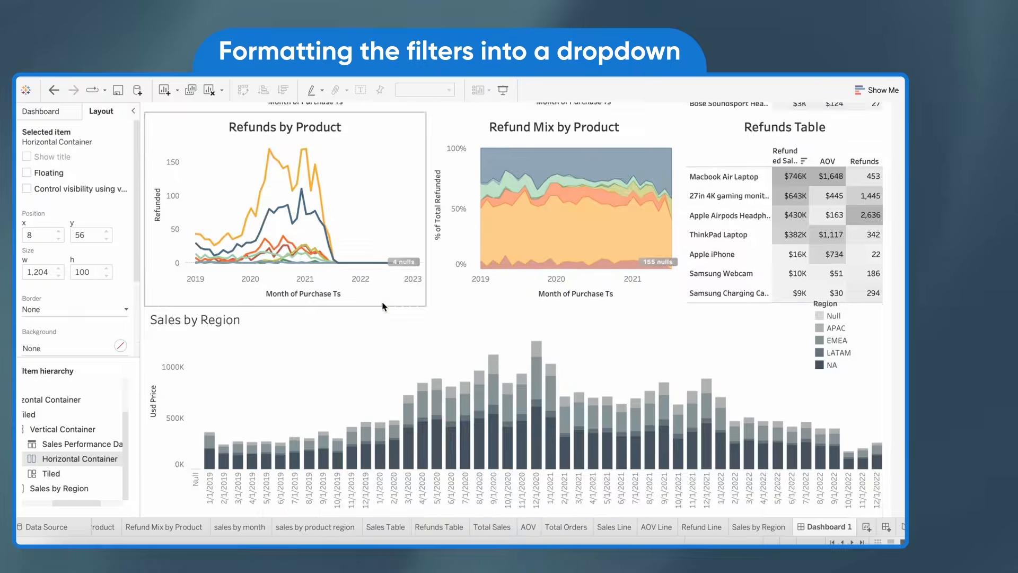
{"action": "scroll", "coordinate": [411, 186], "scroll_direction": "up", "scroll_amount": 5}
{"action": "scroll", "coordinate": [530, 318], "scroll_direction": "down", "scroll_amount": 5}
{"action": "left_click", "coordinate": [855, 352]}
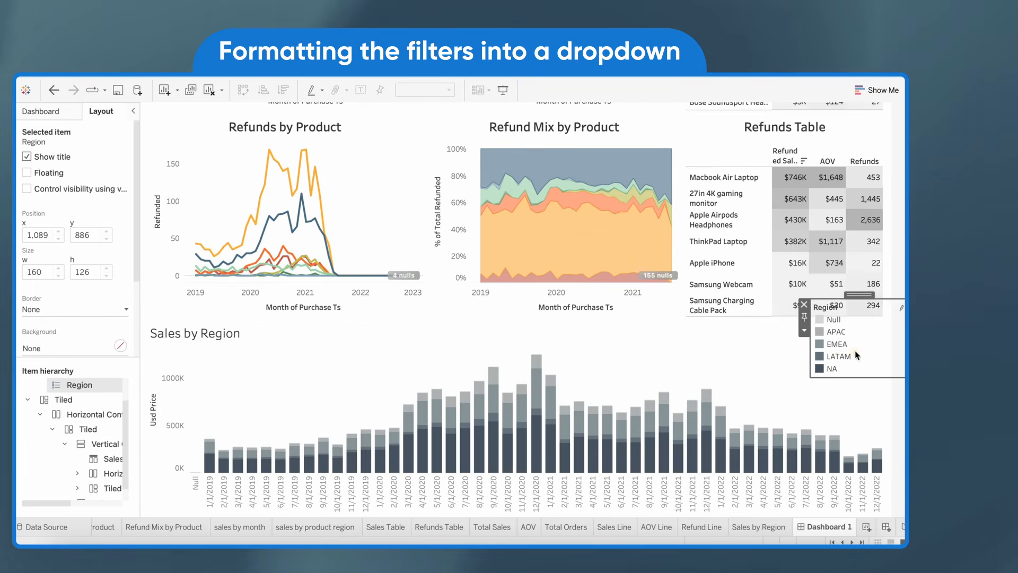
{"action": "left_click", "coordinate": [803, 326]}
{"action": "left_click", "coordinate": [791, 453]}
{"action": "left_click_drag", "start_coordinate": [837, 280], "coordinate": [845, 322]}
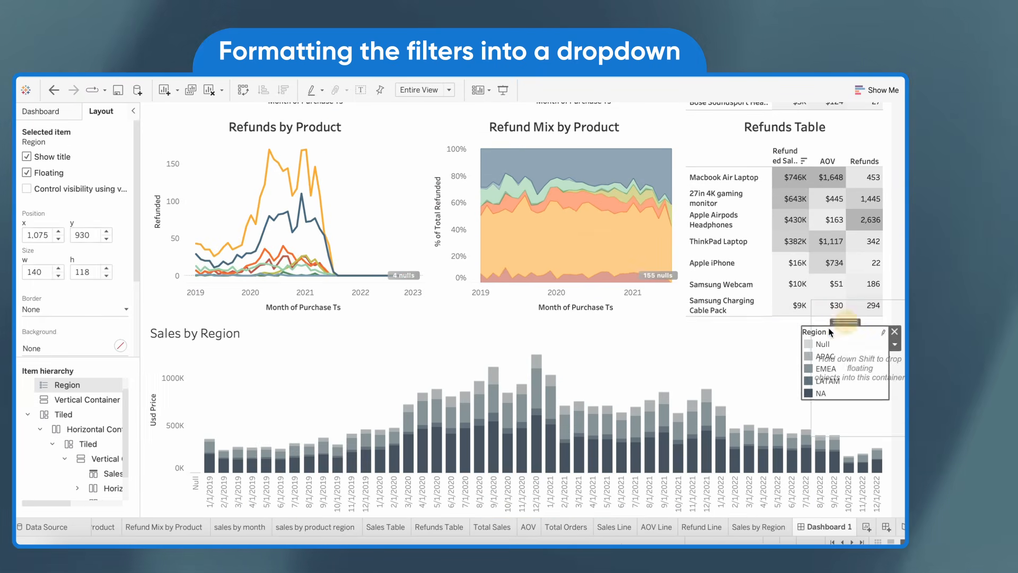
Remove the empty vertical container left beside the charts where the Region legend was docked
{"action": "left_click", "coordinate": [903, 303]}
{"action": "right_click", "coordinate": [904, 304]}
{"action": "left_click", "coordinate": [853, 399]}
{"action": "scroll", "coordinate": [662, 366], "scroll_direction": "down", "scroll_amount": 2}
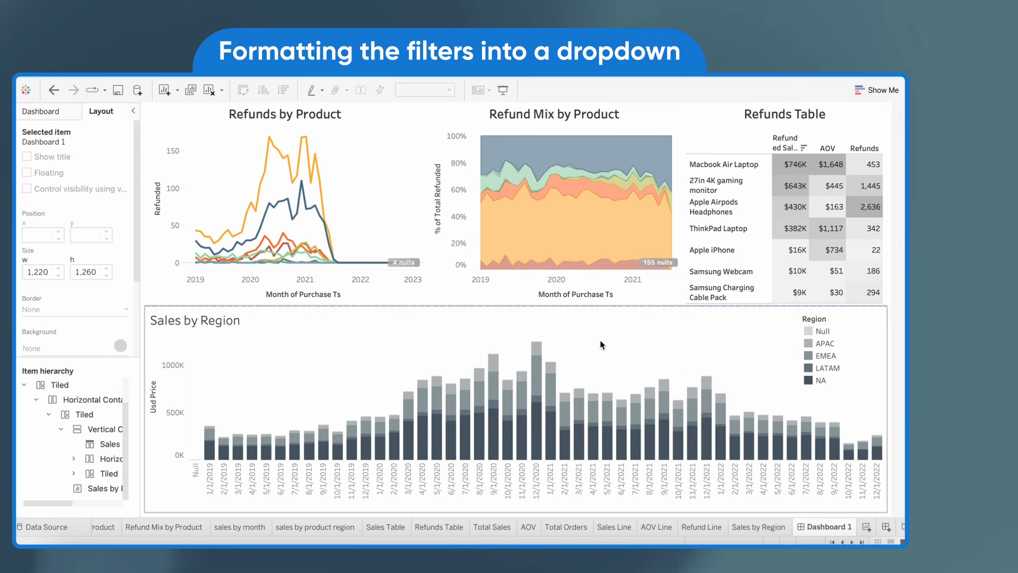
Adjust the boundary above the Sales by Region chart and shift the floating Region legend further toward the chart's outer edge
{"action": "left_click_drag", "start_coordinate": [592, 306], "coordinate": [592, 315]}
{"action": "left_click", "coordinate": [846, 345]}
{"action": "left_click_drag", "start_coordinate": [800, 312], "coordinate": [818, 320]}
{"action": "scroll", "coordinate": [690, 341], "scroll_direction": "up", "scroll_amount": 7}
{"action": "scroll", "coordinate": [691, 341], "scroll_direction": "down", "scroll_amount": 6}
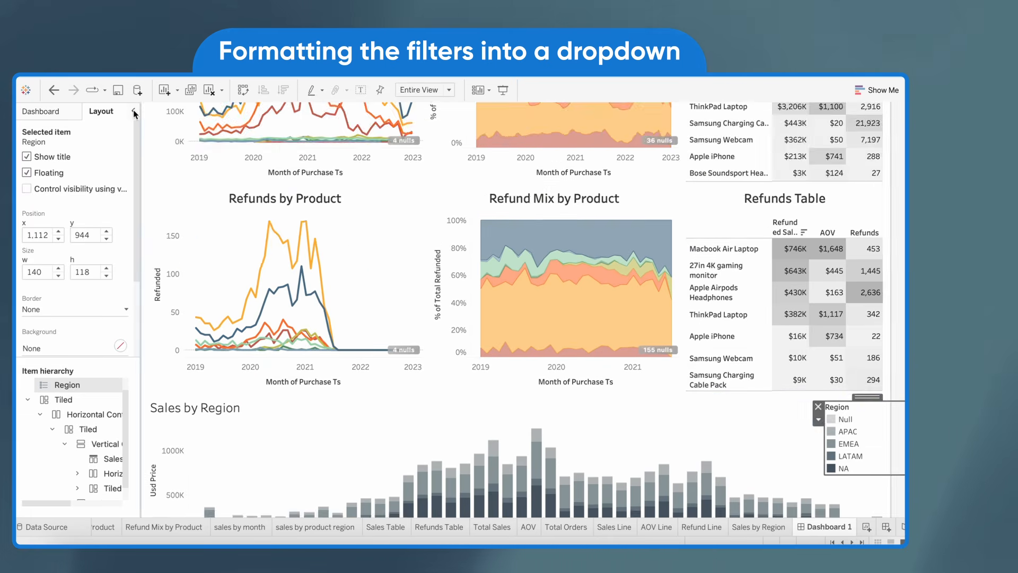
Collapse the side pane and look over the whole dashboard layout, from the filter row to the Sales by Region chart
{"action": "left_click", "coordinate": [134, 111]}
{"action": "scroll", "coordinate": [840, 359], "scroll_direction": "up", "scroll_amount": 4}
{"action": "scroll", "coordinate": [450, 323], "scroll_direction": "down", "scroll_amount": 5}
{"action": "scroll", "coordinate": [451, 308], "scroll_direction": "up", "scroll_amount": 7}
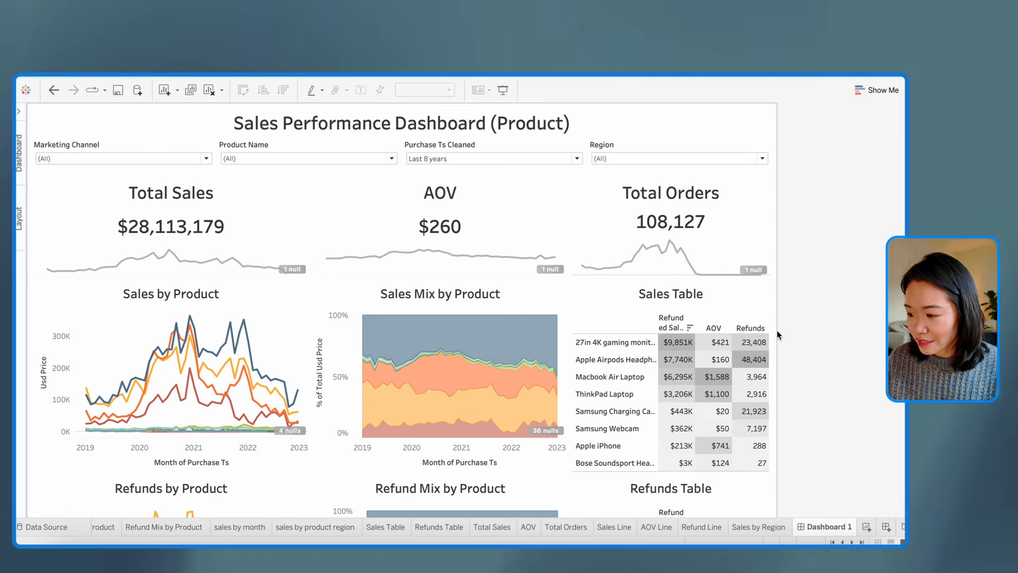
{"action": "scroll", "coordinate": [777, 330], "scroll_direction": "down", "scroll_amount": 4}
{"action": "scroll", "coordinate": [777, 330], "scroll_direction": "down", "scroll_amount": 3}
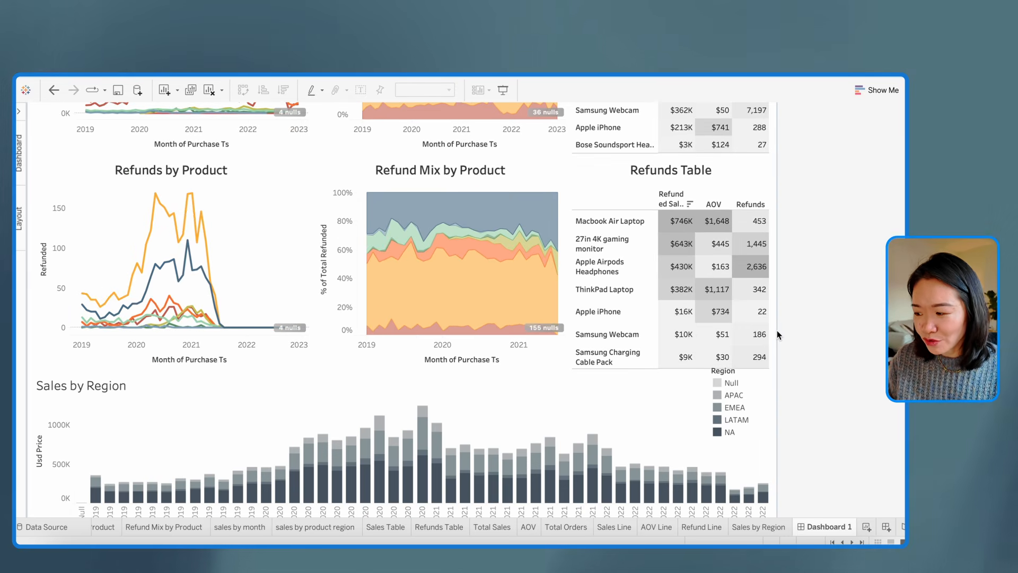
{"action": "left_click", "coordinate": [754, 390]}
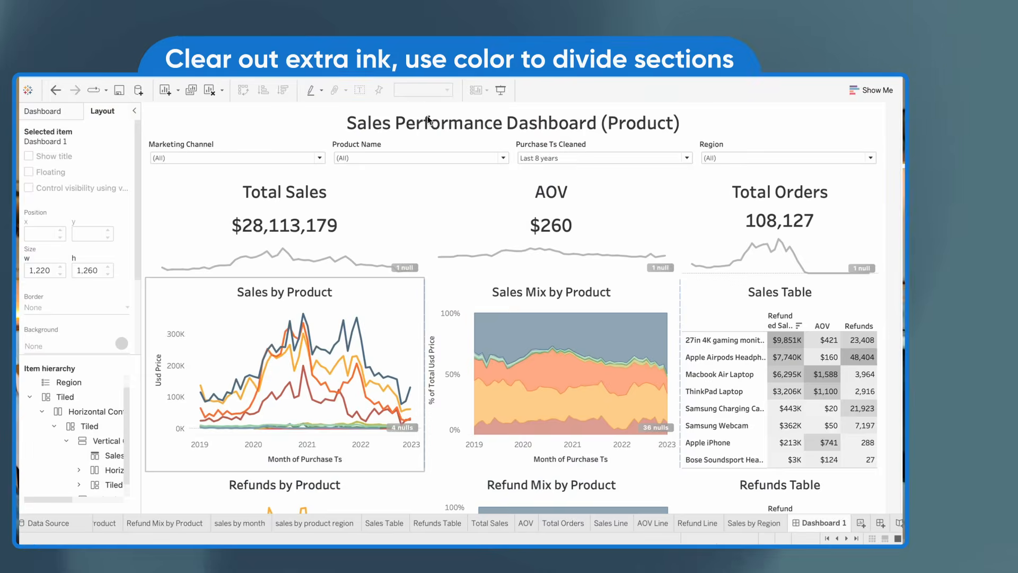
Set the font of the dashboard title to Avenir in the dashboard formatting
{"action": "left_click", "coordinate": [319, 121]}
{"action": "left_click", "coordinate": [249, 51]}
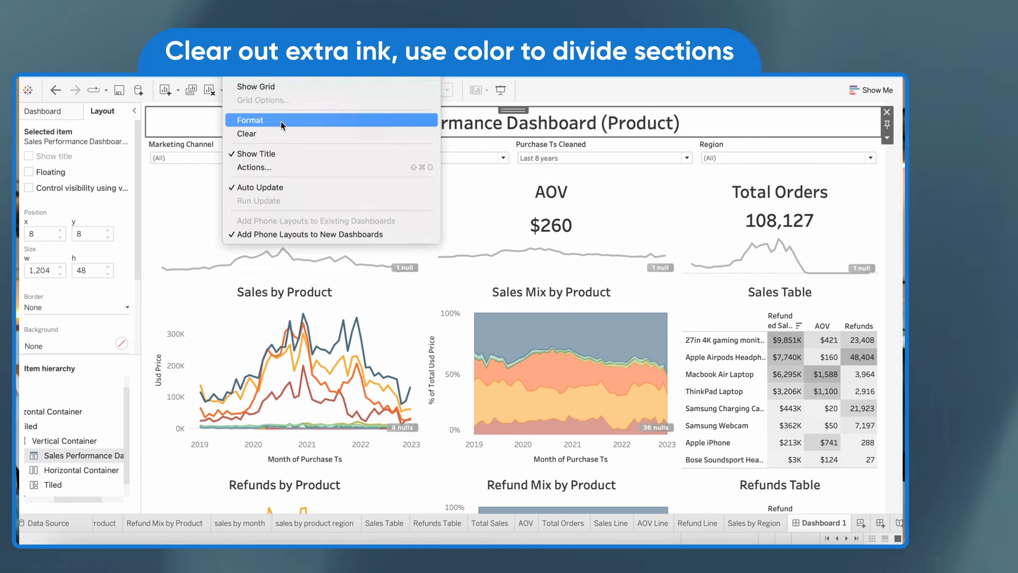
{"action": "left_click", "coordinate": [281, 122]}
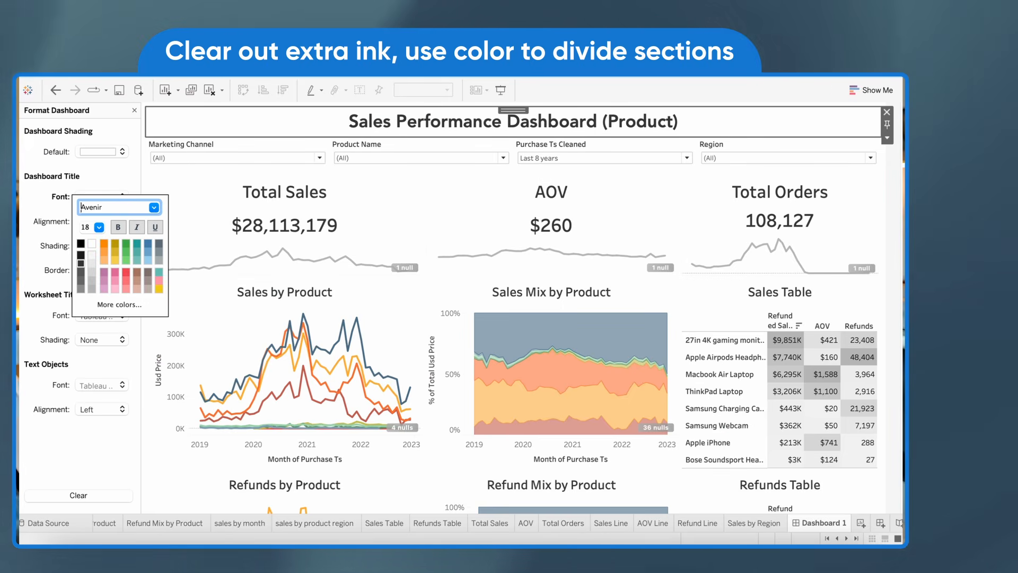
{"action": "left_click", "coordinate": [97, 164]}
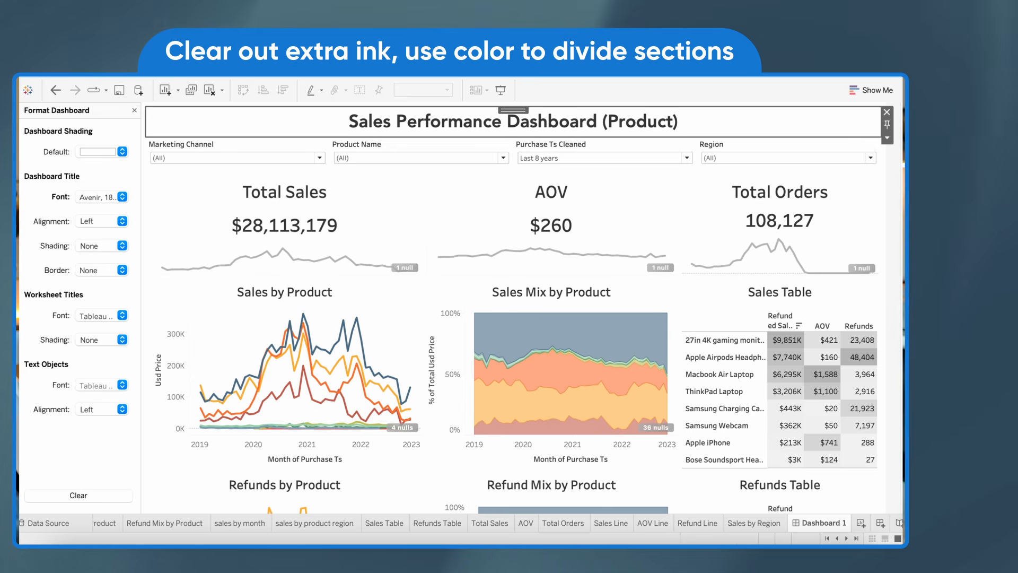
Change all workbook fonts to Avenir
{"action": "left_click", "coordinate": [530, 50]}
{"action": "left_click", "coordinate": [552, 74]}
{"action": "left_click", "coordinate": [97, 153]}
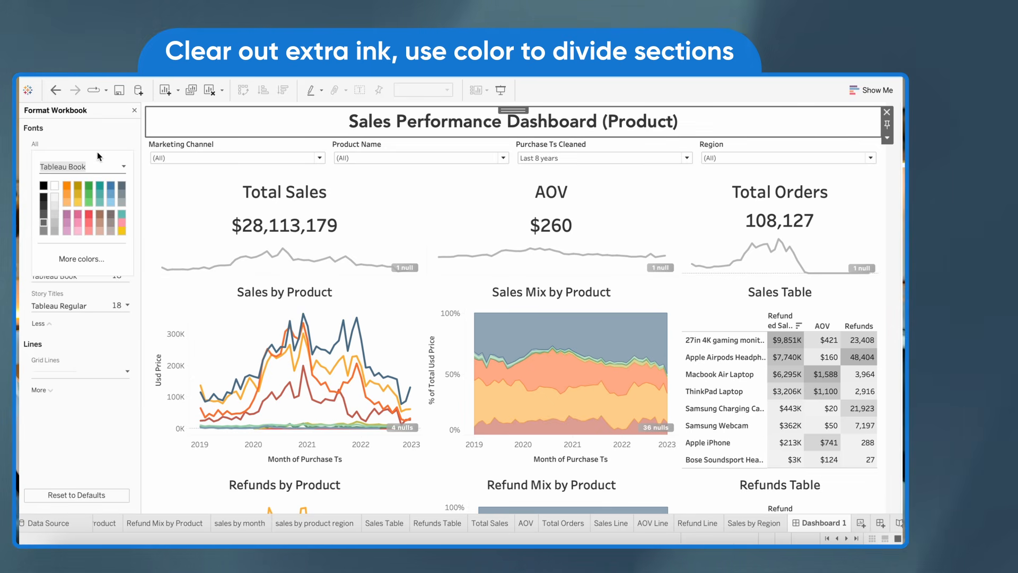
{"action": "type", "text": "aven"}
{"action": "key", "text": "Return"}
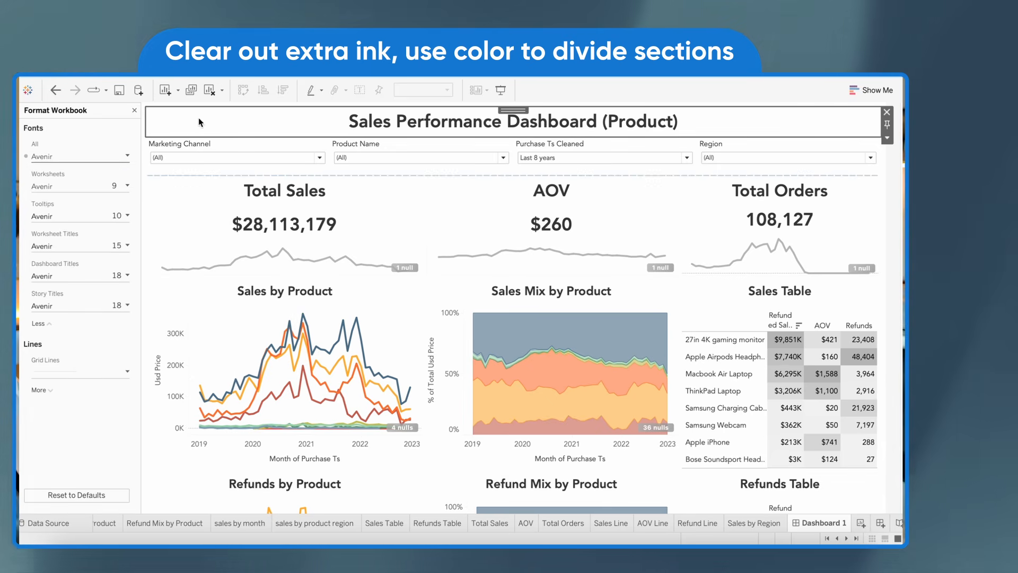
Set the dashboard's default shading to None and shade the dashboard title light gray
{"action": "right_click", "coordinate": [785, 124]}
{"action": "key", "text": "Escape"}
{"action": "right_click", "coordinate": [785, 124]}
{"action": "left_click", "coordinate": [793, 157]}
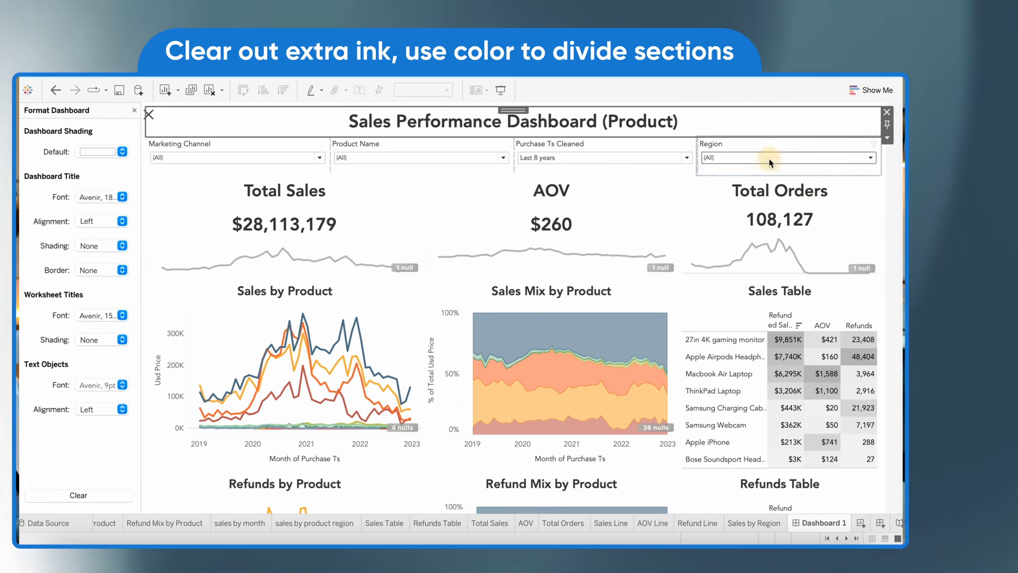
{"action": "left_click", "coordinate": [97, 150]}
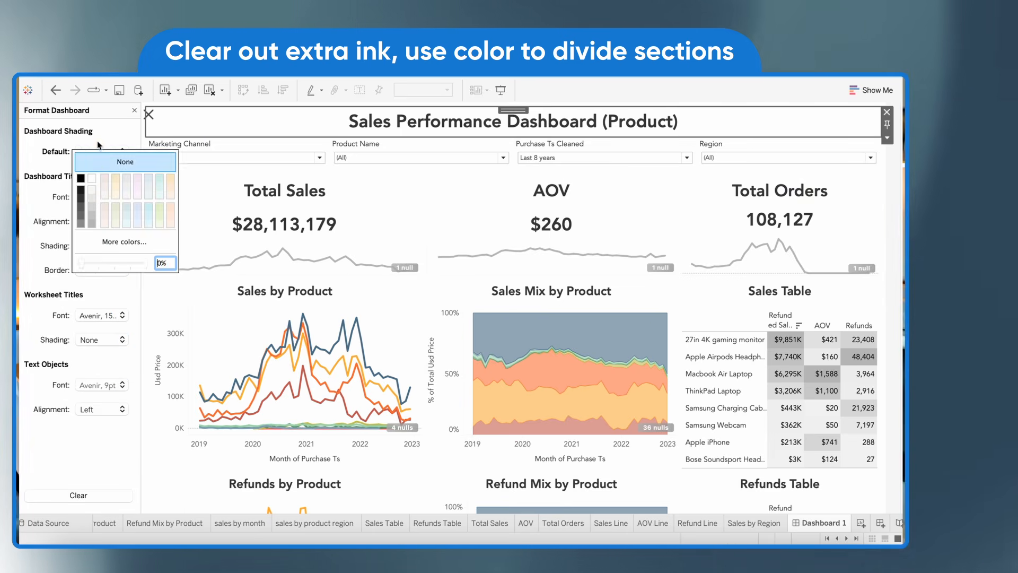
{"action": "left_click", "coordinate": [114, 159]}
{"action": "left_click", "coordinate": [94, 245]}
{"action": "left_click", "coordinate": [93, 291]}
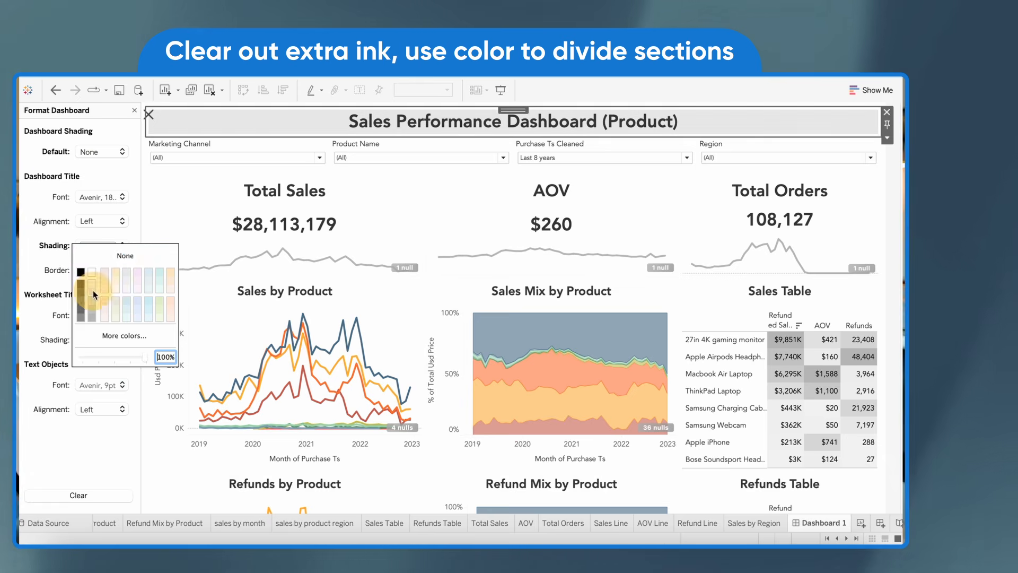
{"action": "left_click", "coordinate": [296, 148]}
{"action": "left_click", "coordinate": [336, 154]}
{"action": "mouse_move", "coordinate": [351, 180]}
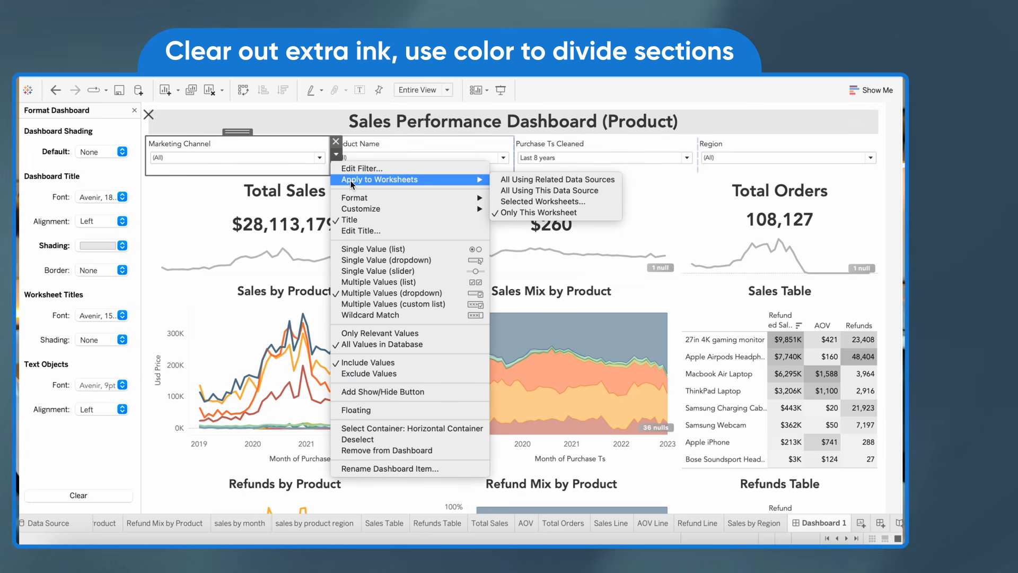
{"action": "left_click", "coordinate": [361, 168]}
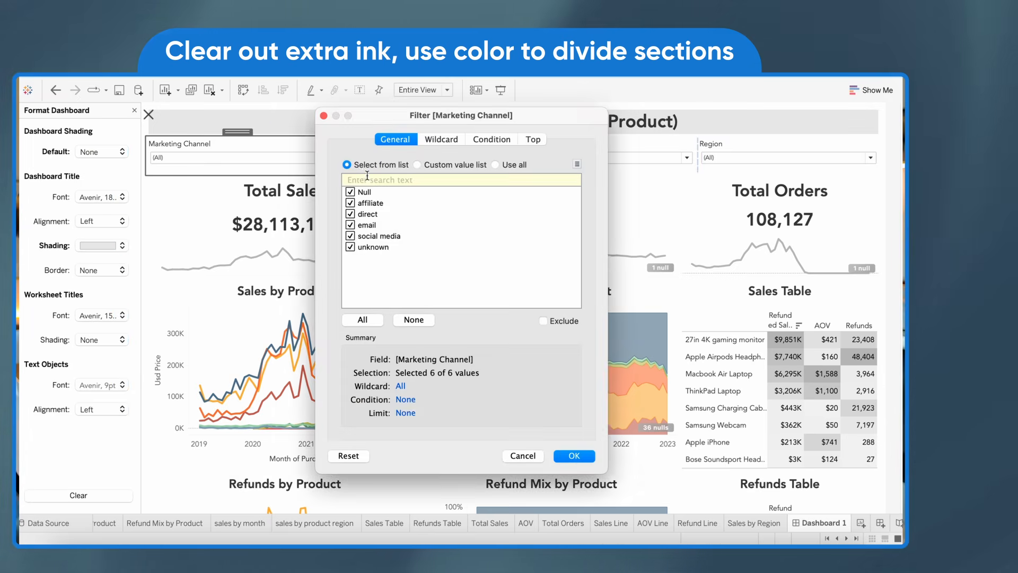
{"action": "left_click", "coordinate": [522, 457]}
Format all filter and set controls with a light gray body shading
{"action": "left_click", "coordinate": [336, 153]}
{"action": "mouse_move", "coordinate": [341, 173]}
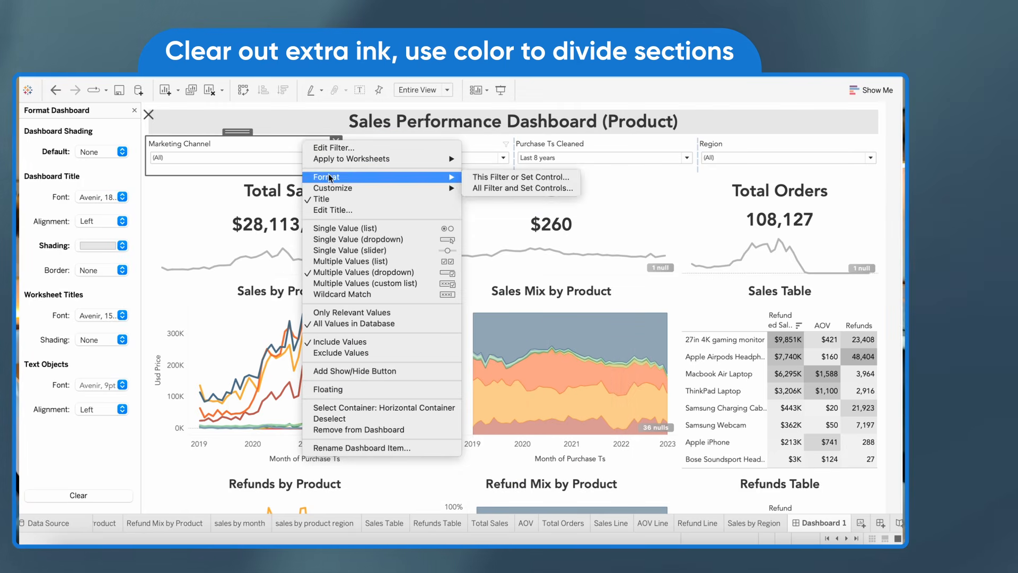
{"action": "left_click", "coordinate": [519, 172]}
{"action": "left_click", "coordinate": [98, 246]}
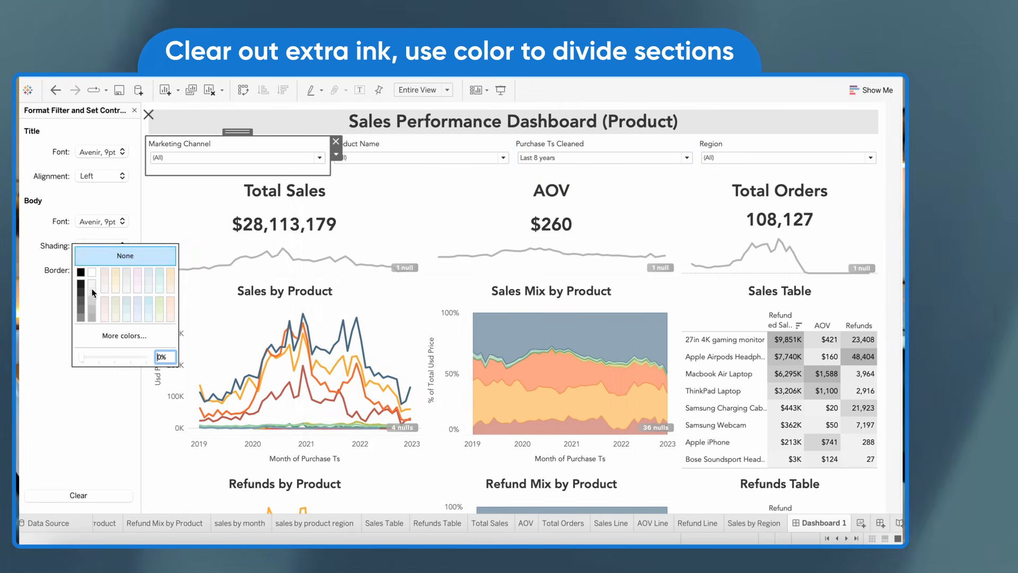
Increase the height of the dashboard title area slightly by moving its boundary with the filter row
{"action": "left_click", "coordinate": [268, 143]}
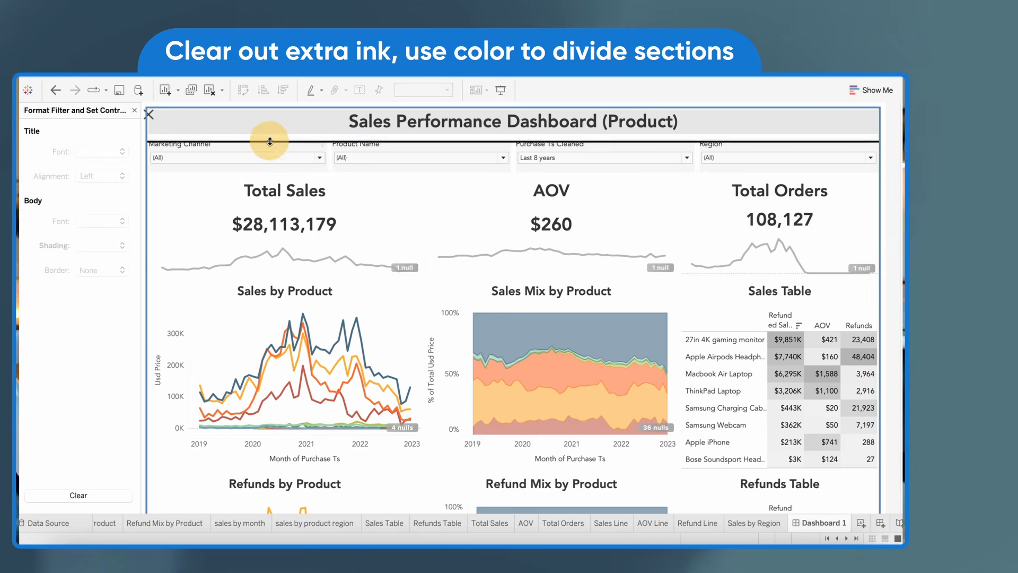
{"action": "scroll", "coordinate": [269, 144], "scroll_direction": "down", "scroll_amount": 5}
{"action": "scroll", "coordinate": [269, 144], "scroll_direction": "up", "scroll_amount": 5}
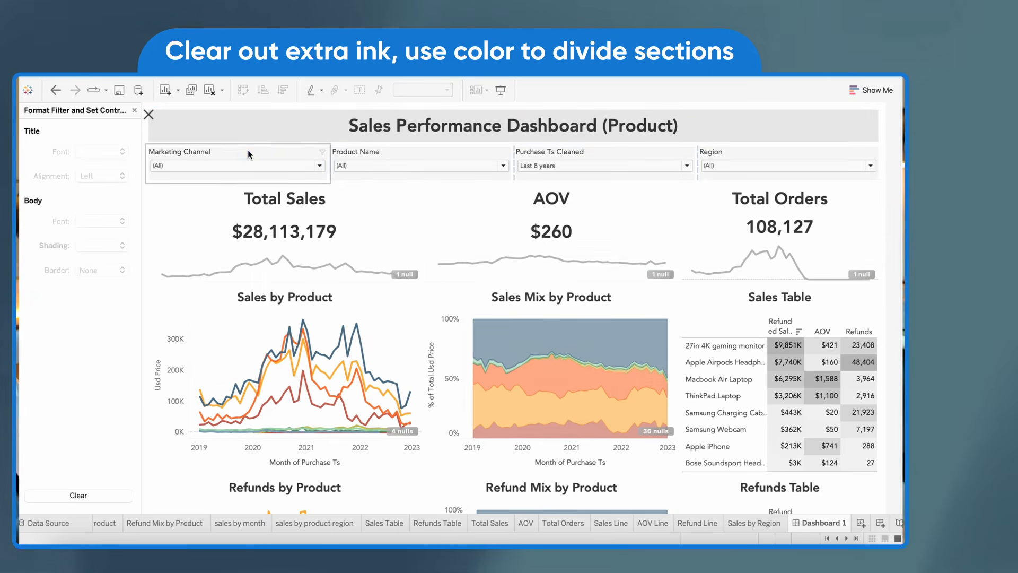
Format the Marketing Channel and Product Name filter titles as bold, centered, 12 pt text
{"action": "double_click", "coordinate": [247, 150]}
{"action": "left_click", "coordinate": [422, 220]}
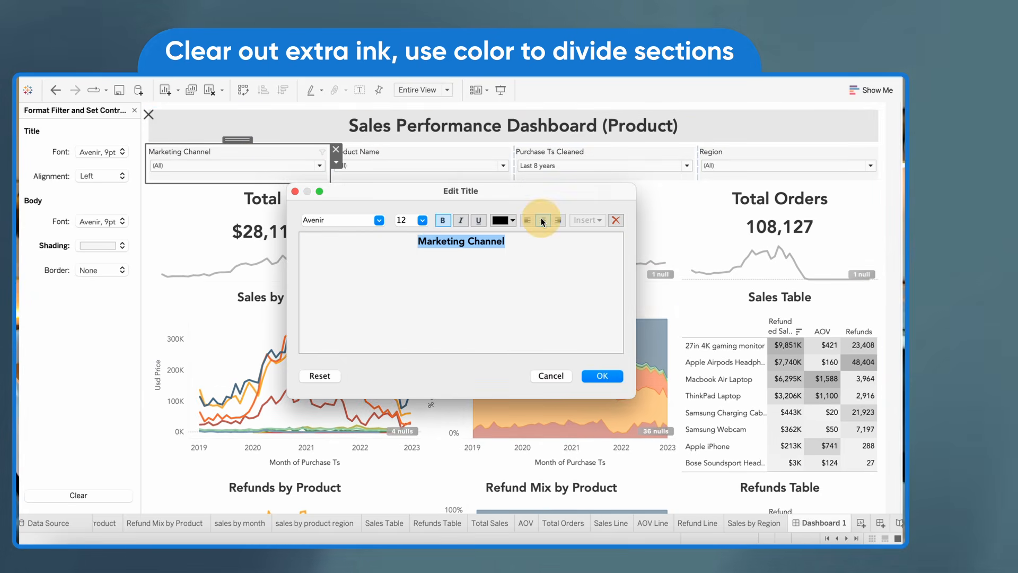
{"action": "key", "text": "Return"}
{"action": "double_click", "coordinate": [395, 153]}
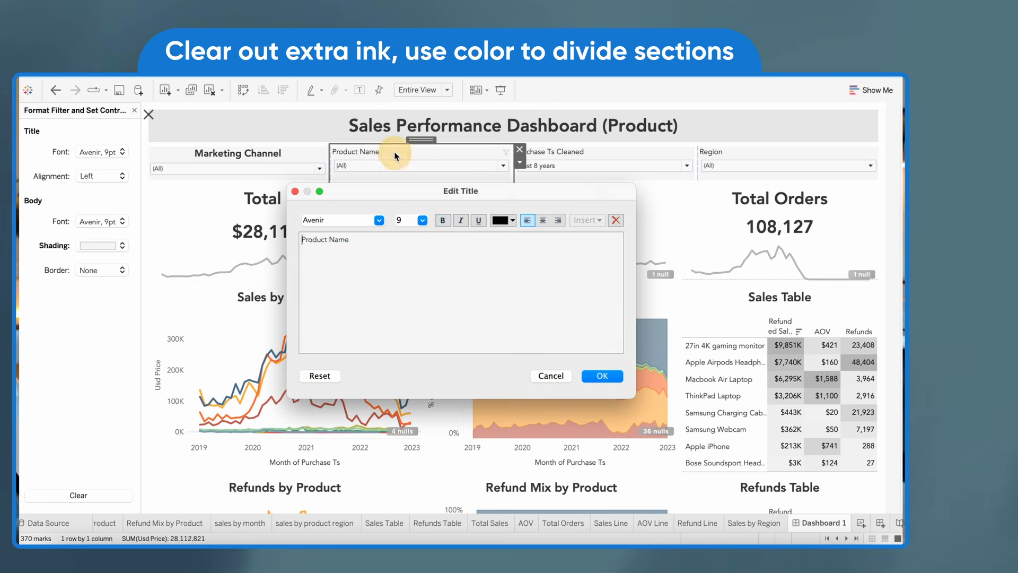
{"action": "left_click", "coordinate": [421, 221]}
{"action": "left_click", "coordinate": [407, 264]}
{"action": "left_click", "coordinate": [603, 376]}
Format the Purchase Ts Cleaned and Region filter titles as bold 12 pt text
{"action": "double_click", "coordinate": [606, 155]}
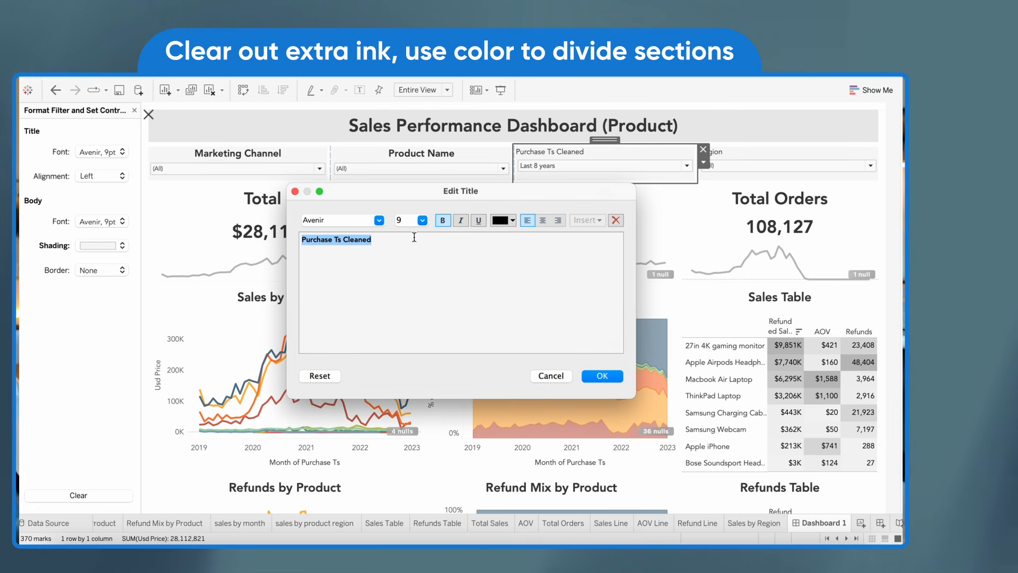
{"action": "left_click", "coordinate": [422, 220]}
{"action": "key", "text": "Return"}
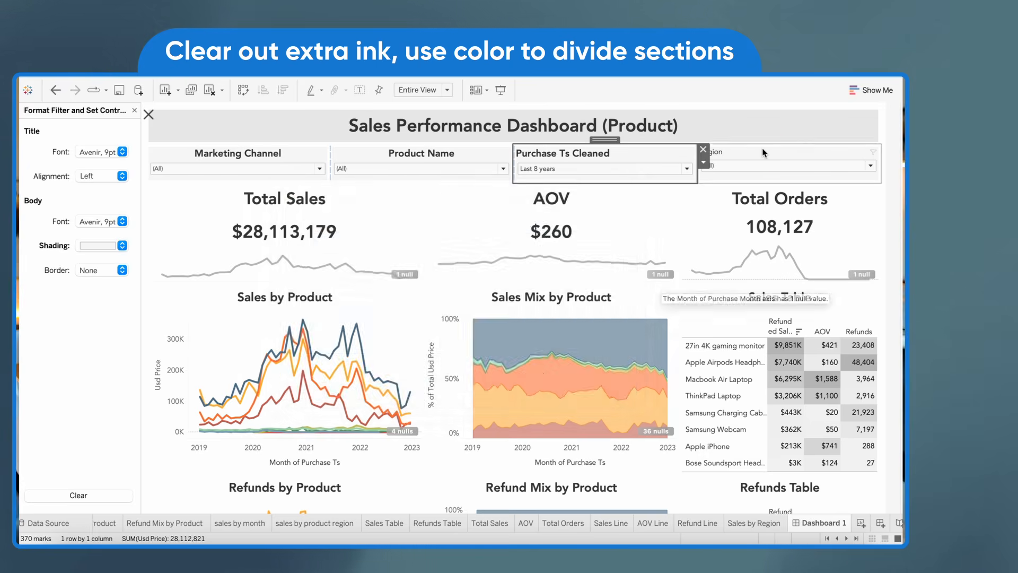
{"action": "double_click", "coordinate": [761, 152]}
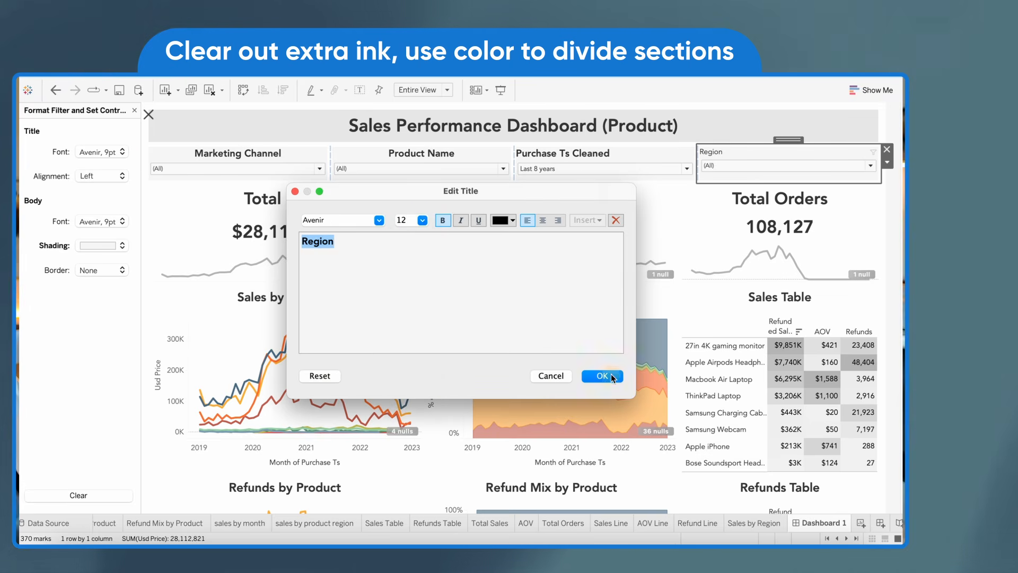
{"action": "left_click", "coordinate": [603, 376]}
Rename the Purchase Ts Cleaned filter title to Purchase Time and center it
{"action": "double_click", "coordinate": [591, 153]}
{"action": "left_click", "coordinate": [345, 241]}
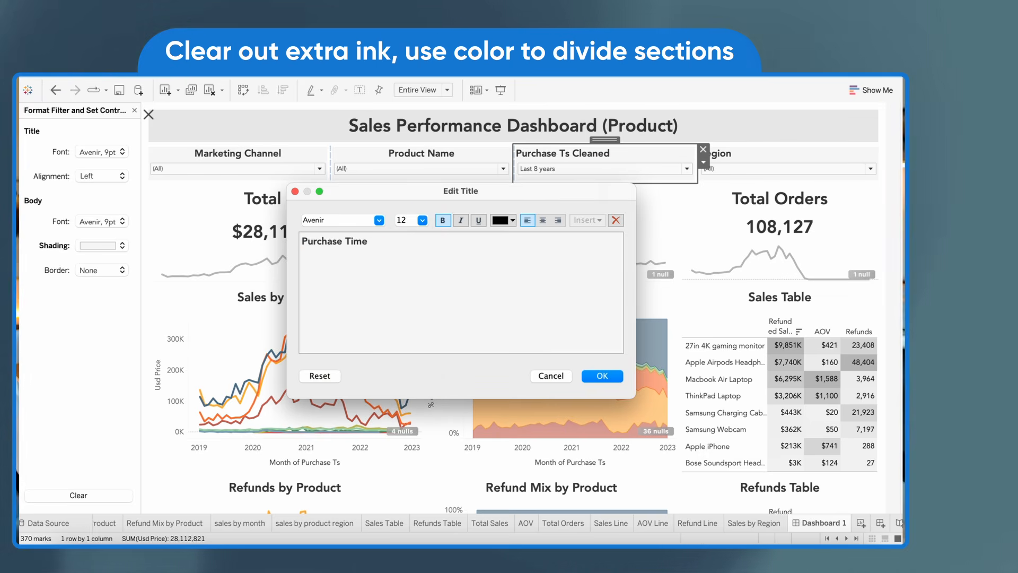
{"action": "left_click", "coordinate": [602, 376]}
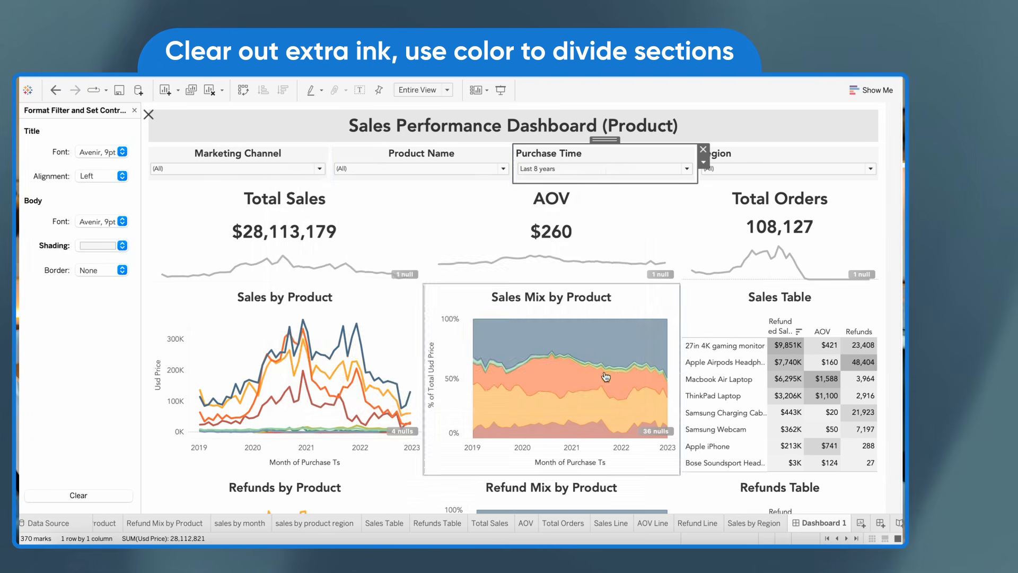
{"action": "double_click", "coordinate": [590, 152]}
{"action": "left_click", "coordinate": [542, 220]}
{"action": "key", "text": "Return"}
Review the formatted dashboard, checking the callouts, the product charts and the Sales Mix by Product tooltips
{"action": "left_click", "coordinate": [498, 215]}
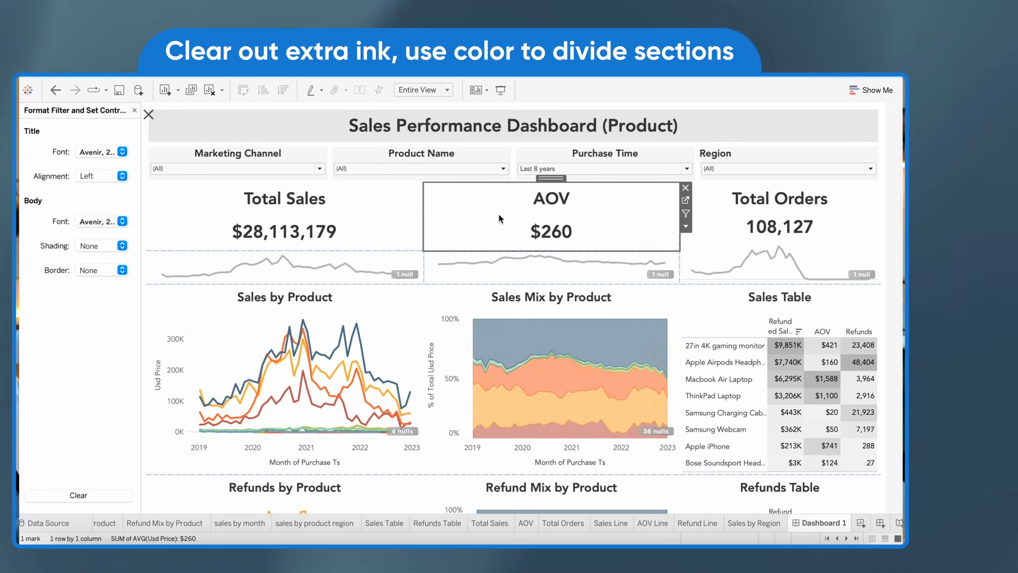
{"action": "scroll", "coordinate": [268, 284], "scroll_direction": "down", "scroll_amount": 7}
{"action": "scroll", "coordinate": [268, 284], "scroll_direction": "up", "scroll_amount": 7}
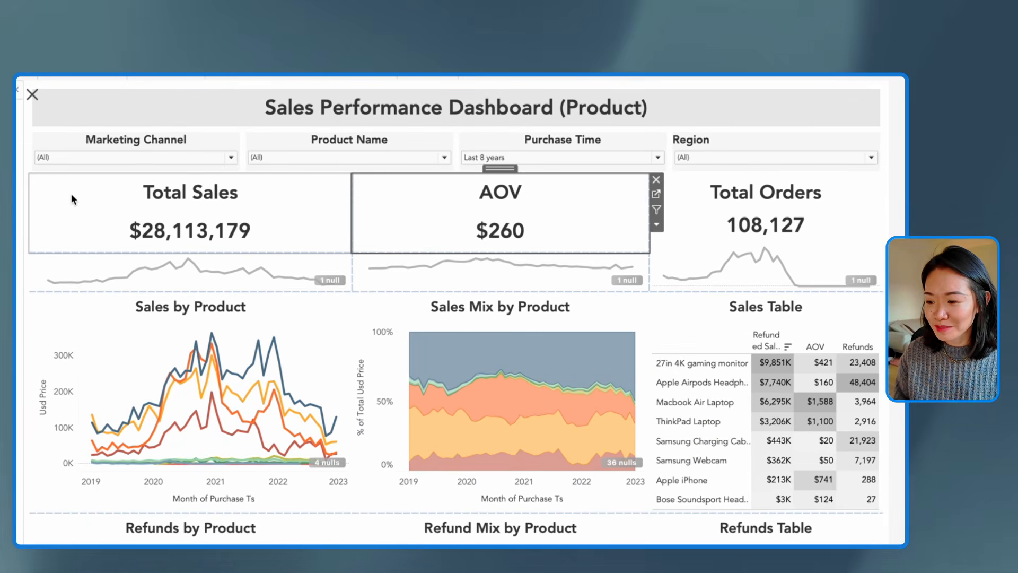
{"action": "left_click", "coordinate": [72, 195]}
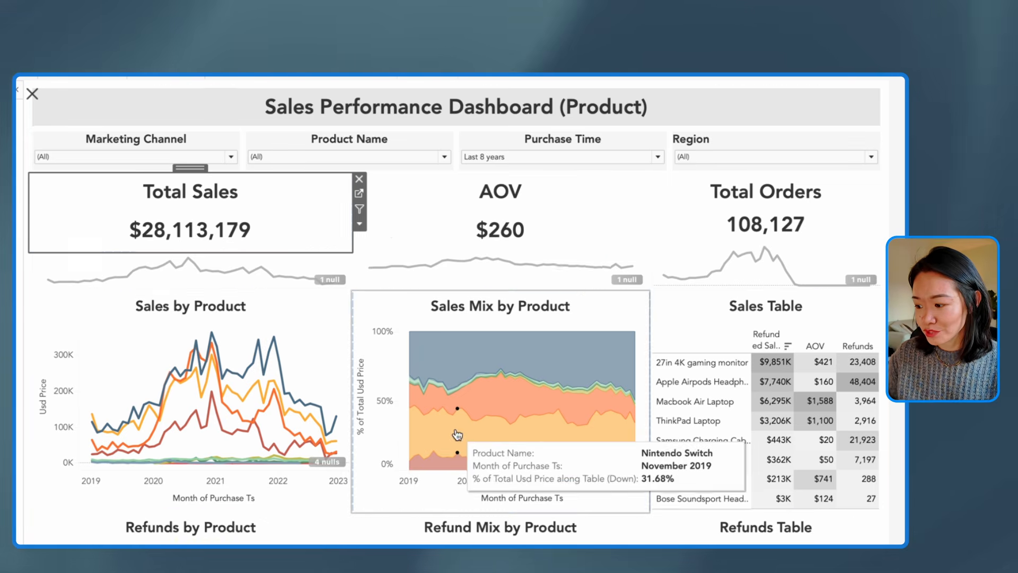
{"action": "scroll", "coordinate": [451, 429], "scroll_direction": "down", "scroll_amount": 8}
{"action": "scroll", "coordinate": [450, 429], "scroll_direction": "up", "scroll_amount": 7}
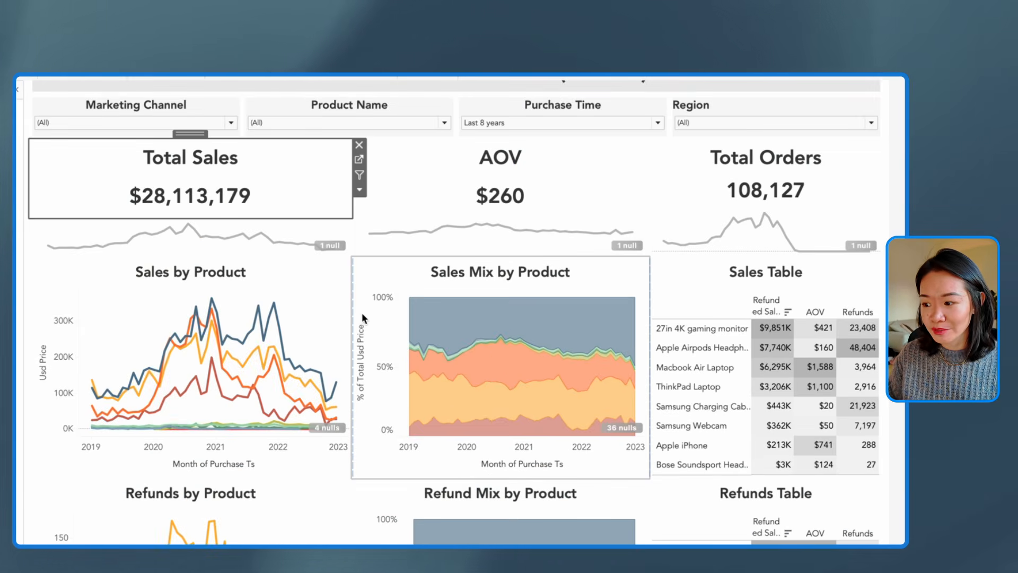
{"action": "mouse_move", "coordinate": [551, 365]}
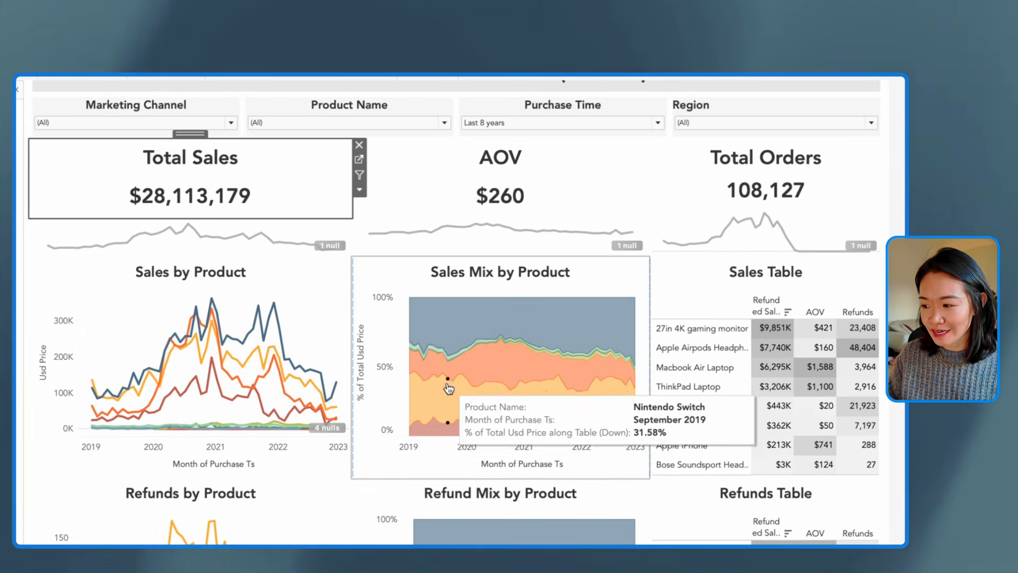
{"action": "scroll", "coordinate": [448, 395], "scroll_direction": "up", "scroll_amount": 1}
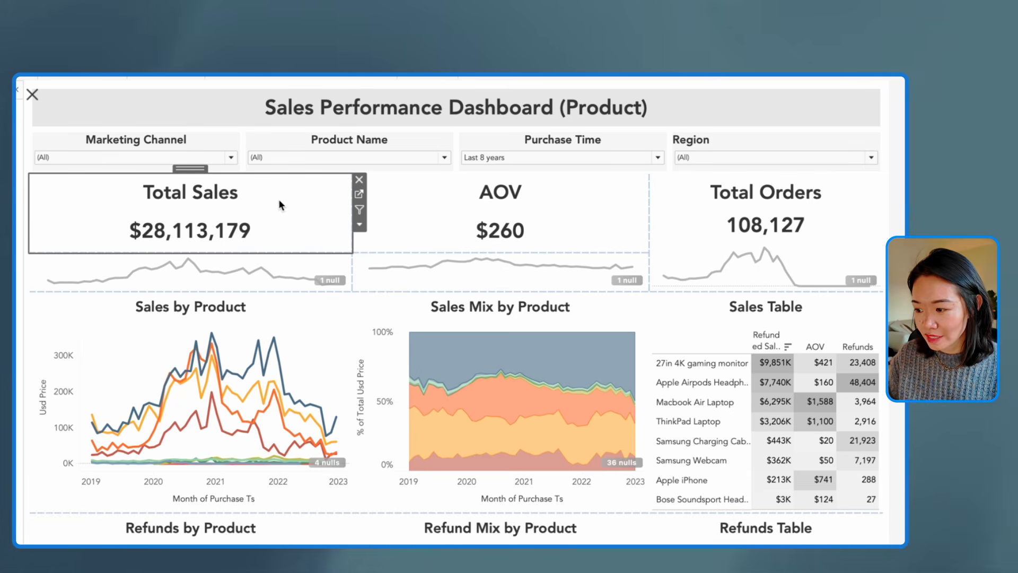
Color the Total Sales callout's number and title blue on its worksheet
{"action": "left_click", "coordinate": [359, 194]}
{"action": "left_click", "coordinate": [158, 241]}
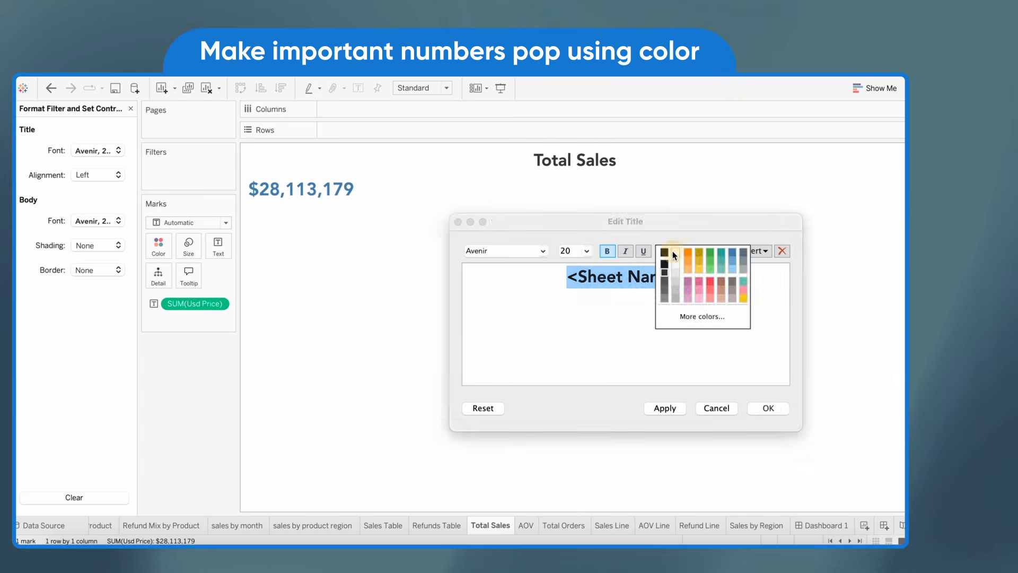
{"action": "left_click", "coordinate": [757, 200]}
Color the AOV callout's number and title the same blue on its worksheet
{"action": "left_click", "coordinate": [526, 525]}
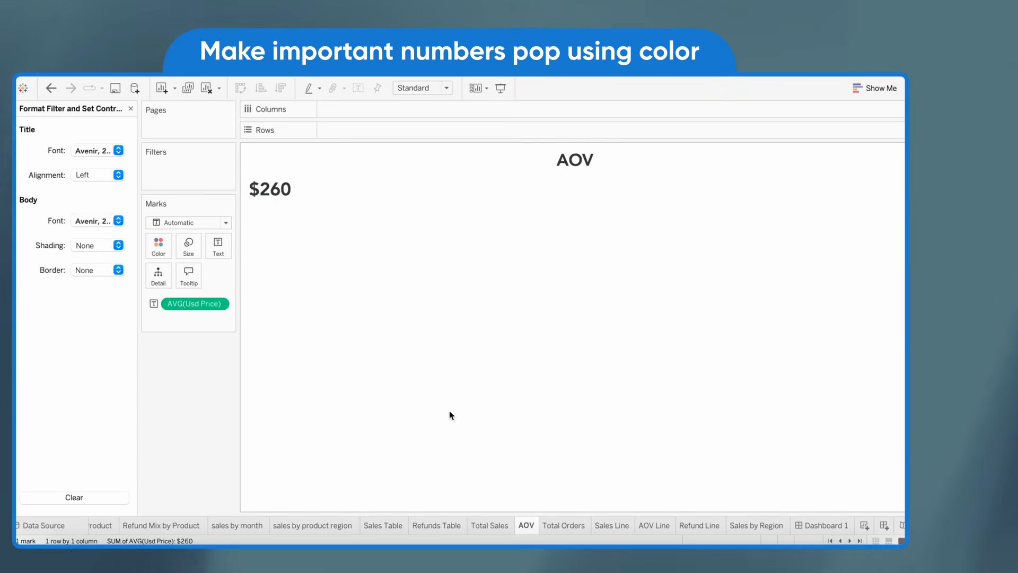
{"action": "left_click", "coordinate": [159, 246]}
{"action": "left_click", "coordinate": [233, 276]}
{"action": "right_click", "coordinate": [420, 164]}
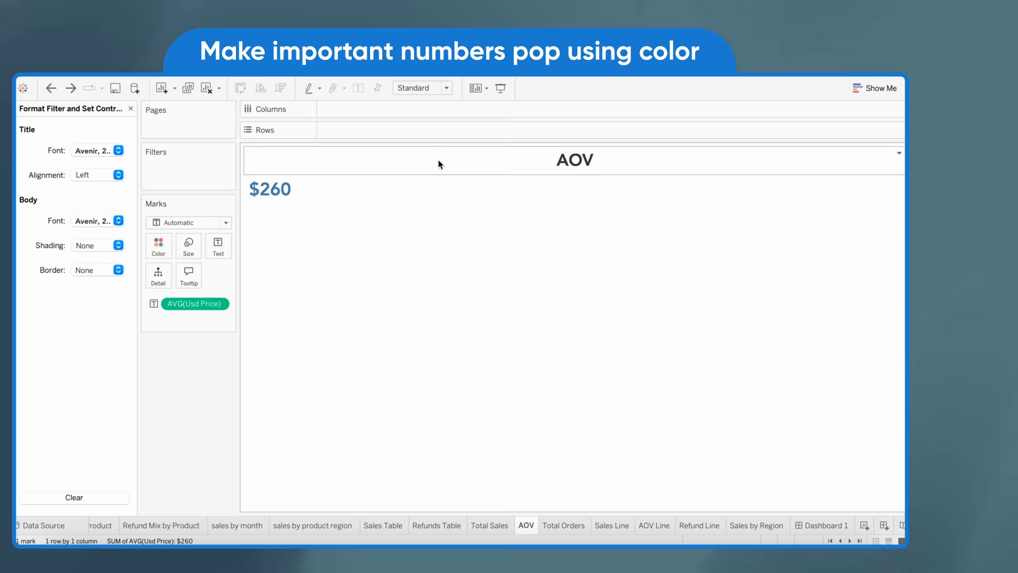
{"action": "right_click", "coordinate": [438, 161]}
{"action": "left_click", "coordinate": [446, 168]}
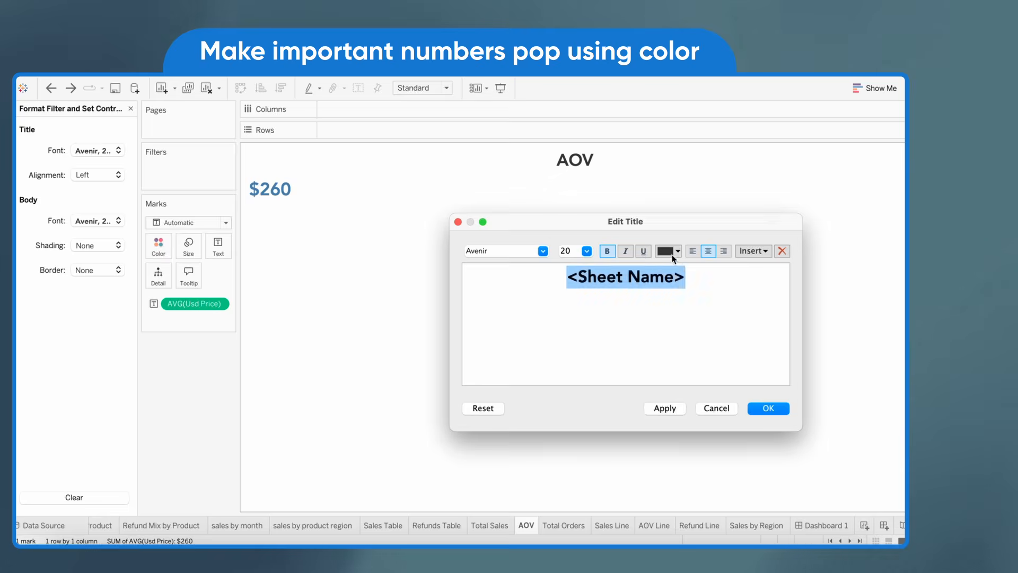
Color the Total Orders callout's number and title the same blue, and return to Dashboard 1
{"action": "left_click", "coordinate": [564, 525]}
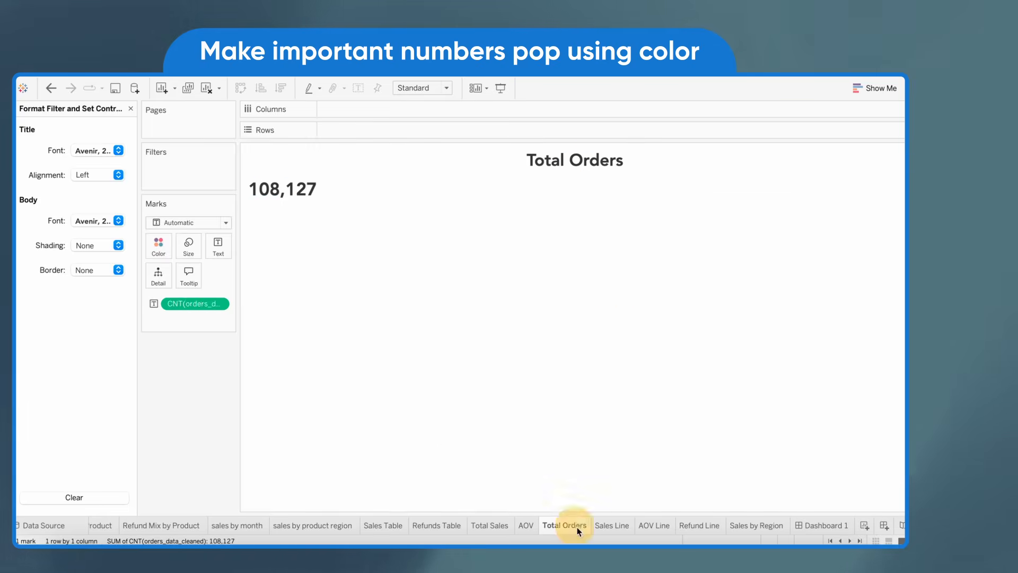
{"action": "left_click", "coordinate": [158, 244]}
{"action": "left_click", "coordinate": [234, 276]}
{"action": "right_click", "coordinate": [393, 159]}
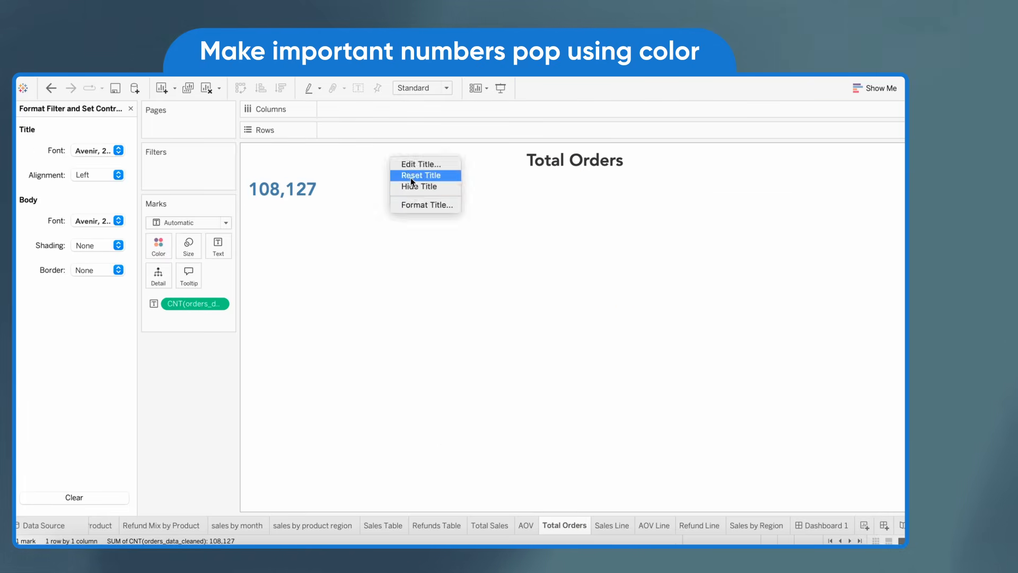
{"action": "left_click", "coordinate": [426, 204]}
{"action": "double_click", "coordinate": [575, 160]}
{"action": "left_click", "coordinate": [822, 525]}
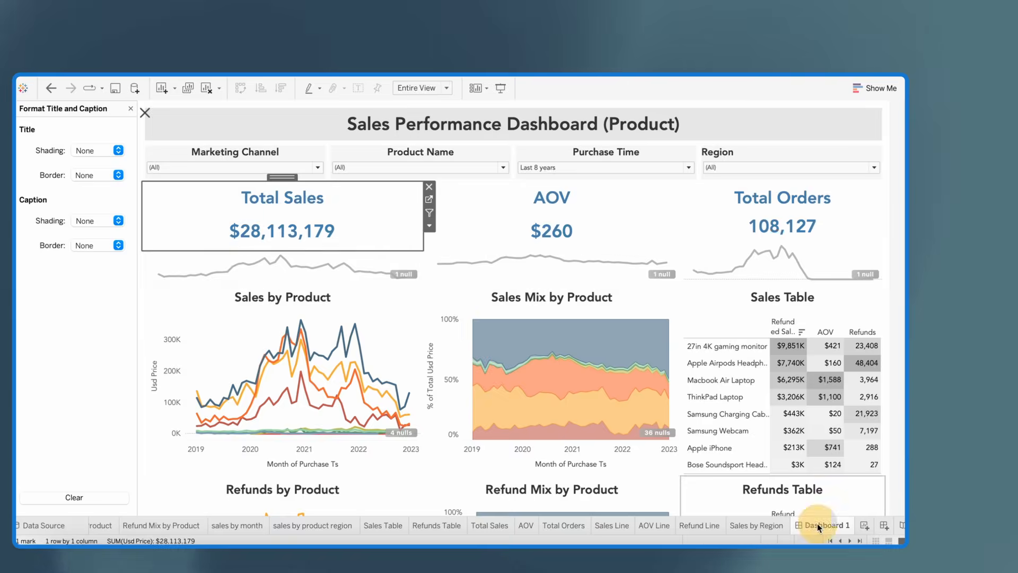
Add a Sales Metrics text label beside the Sales by Product chart in bold 18 pt Avenir
{"action": "left_click", "coordinate": [169, 351]}
{"action": "scroll", "coordinate": [142, 341], "scroll_direction": "down", "scroll_amount": 3}
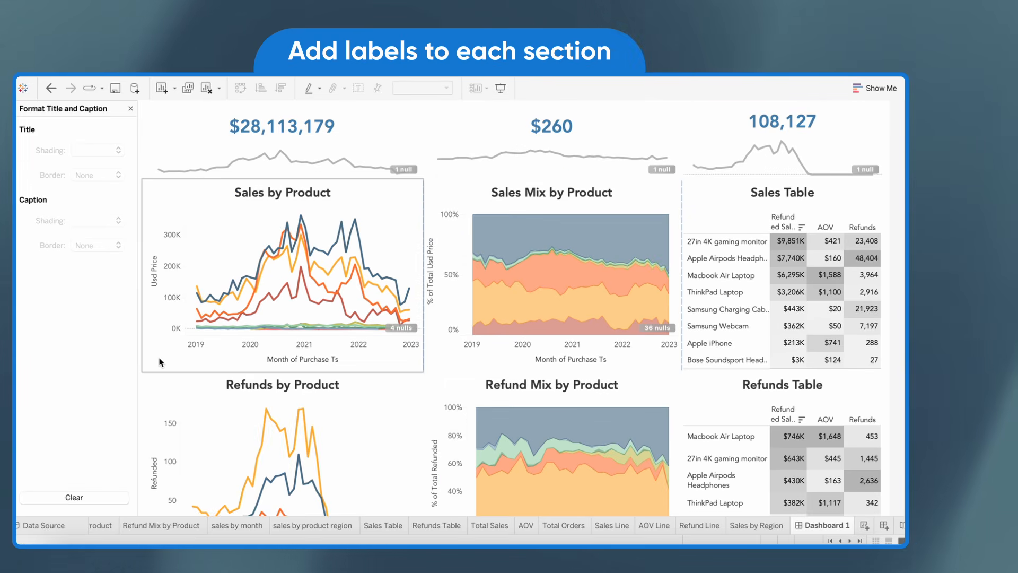
{"action": "left_click", "coordinate": [130, 108]}
{"action": "left_click_drag", "start_coordinate": [61, 406], "coordinate": [164, 281]}
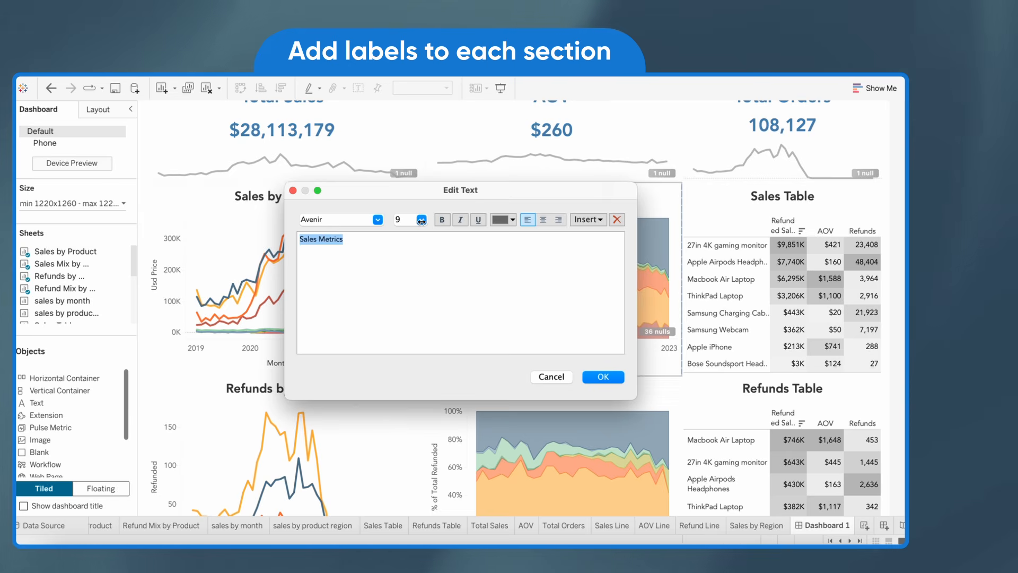
{"action": "left_click", "coordinate": [441, 220]}
{"action": "left_click", "coordinate": [422, 220]}
{"action": "left_click", "coordinate": [422, 308]}
{"action": "left_click", "coordinate": [422, 220]}
{"action": "left_click", "coordinate": [422, 319]}
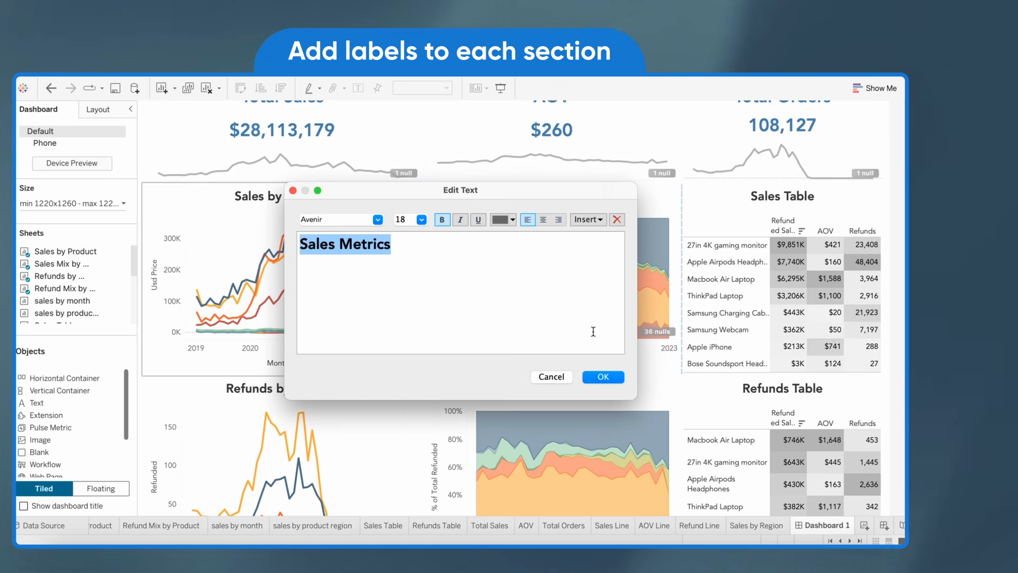
{"action": "left_click", "coordinate": [603, 376]}
Rotate the Sales Metrics label to read vertically, make its text centered and black, and narrow its column
{"action": "right_click", "coordinate": [159, 219]}
{"action": "left_click", "coordinate": [212, 237]}
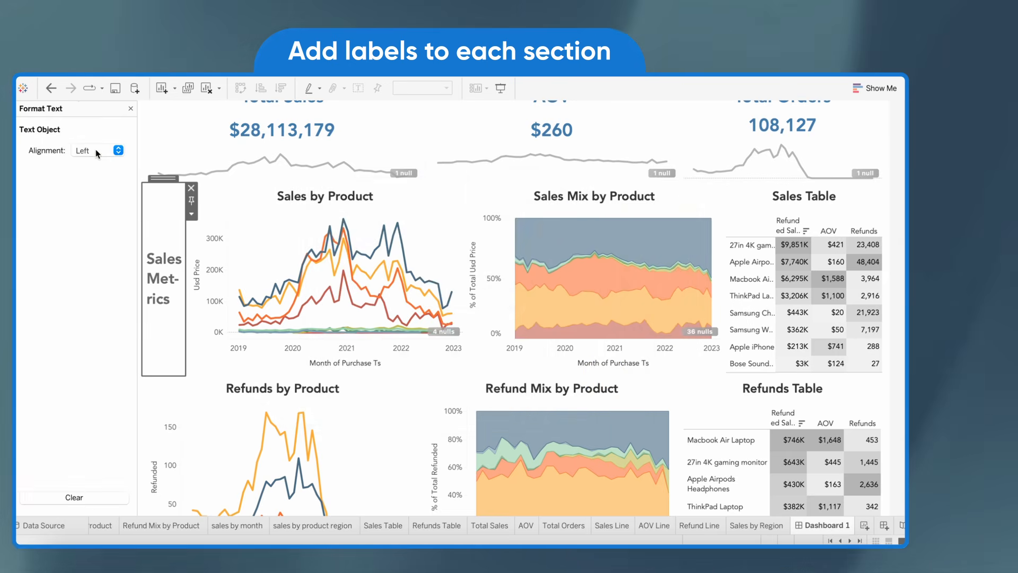
{"action": "left_click", "coordinate": [106, 151]}
{"action": "left_click", "coordinate": [166, 197]}
{"action": "double_click", "coordinate": [163, 328]}
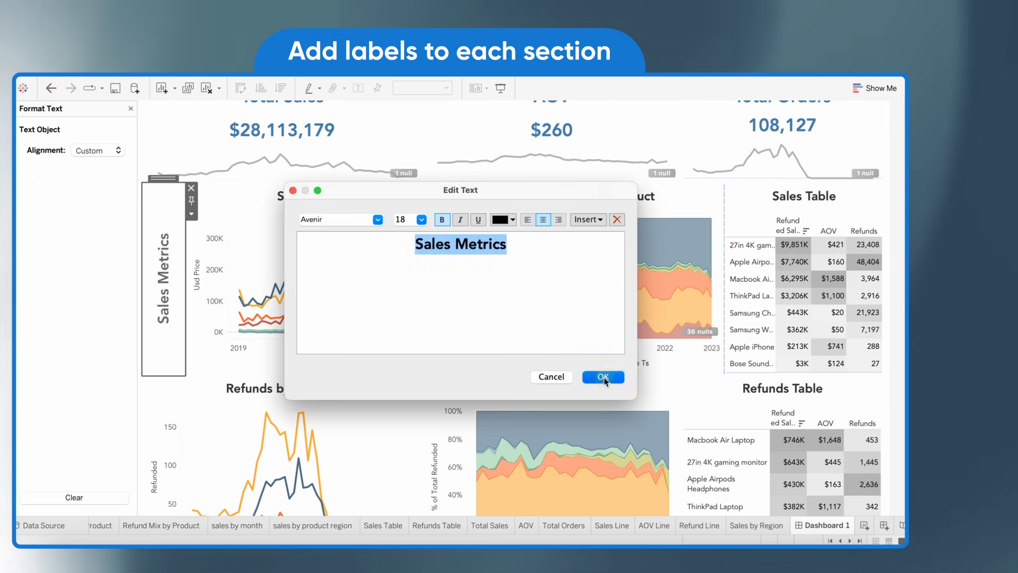
{"action": "left_click", "coordinate": [602, 377]}
{"action": "left_click_drag", "start_coordinate": [184, 288], "coordinate": [177, 288]}
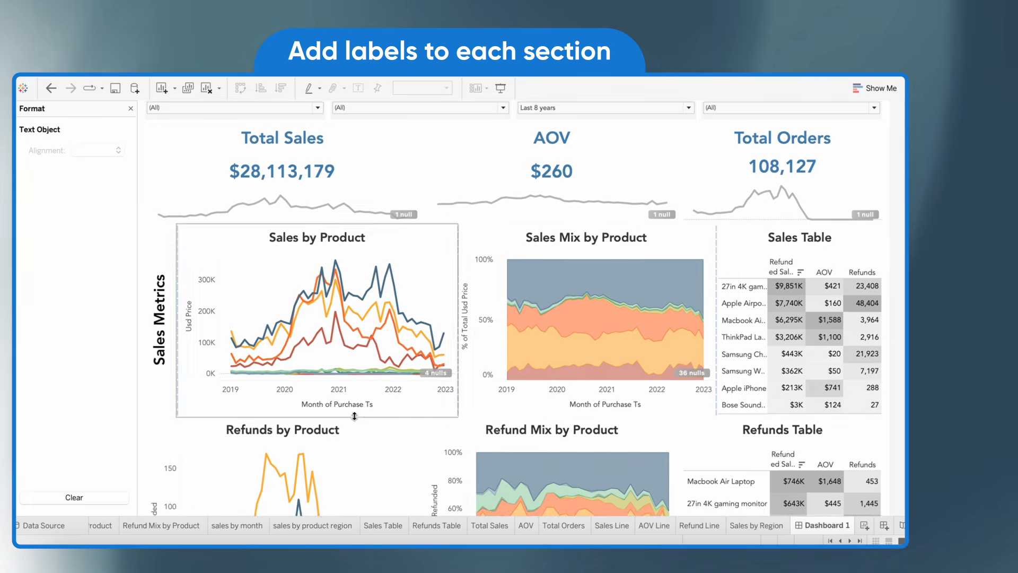
Copy the Sales Metrics label and place the duplicate as a tiled object beside the Refunds by Product chart
{"action": "left_click", "coordinate": [184, 210]}
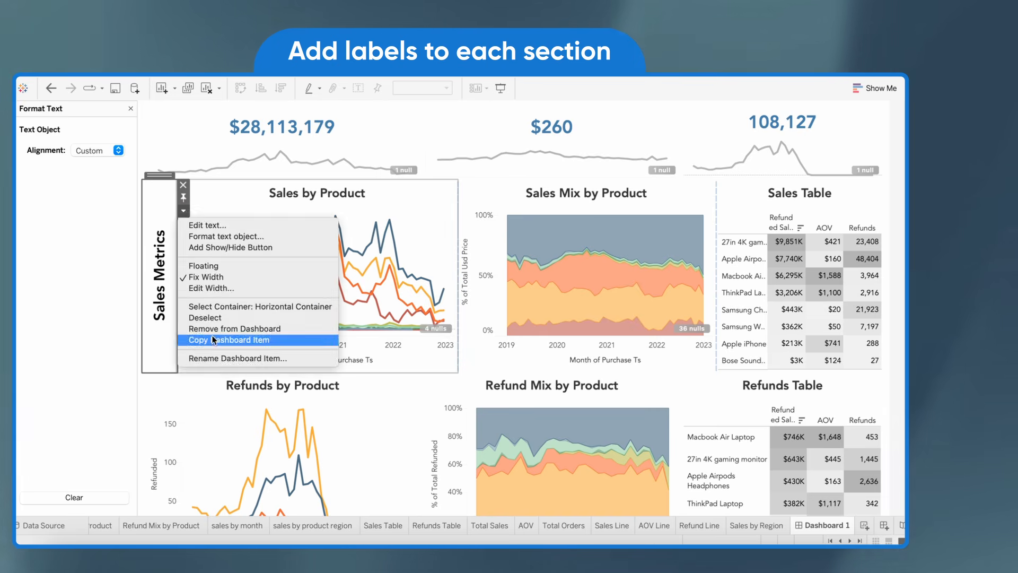
{"action": "left_click", "coordinate": [181, 392]}
{"action": "key", "text": "super+v"}
{"action": "scroll", "coordinate": [183, 382], "scroll_direction": "down", "scroll_amount": 2}
{"action": "left_click", "coordinate": [194, 330]}
{"action": "left_click", "coordinate": [184, 339]}
{"action": "scroll", "coordinate": [184, 338], "scroll_direction": "down", "scroll_amount": 5}
{"action": "left_click_drag", "start_coordinate": [701, 327], "coordinate": [154, 239]}
{"action": "scroll", "coordinate": [160, 254], "scroll_direction": "up", "scroll_amount": 4}
Change the duplicated label's text to Refund Metrics and rotate it to read vertically
{"action": "left_click", "coordinate": [184, 288]}
{"action": "left_click", "coordinate": [205, 303]}
{"action": "key", "text": "super+a"}
{"action": "type", "text": "Refun"}
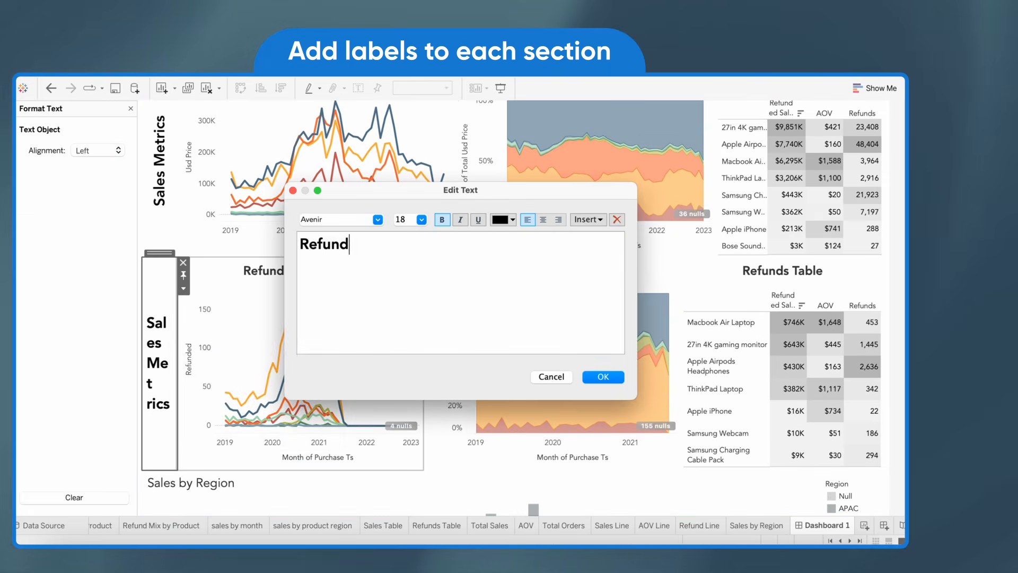
{"action": "type", "text": "d Metrics"}
{"action": "left_click", "coordinate": [603, 377]}
{"action": "left_click", "coordinate": [97, 150]}
{"action": "left_click", "coordinate": [154, 186]}
Copy the Refund Metrics label and place the duplicate as a tiled object beside the Sales by Region chart
{"action": "left_click", "coordinate": [184, 288]}
{"action": "left_click", "coordinate": [222, 418]}
{"action": "key", "text": "super+v"}
{"action": "scroll", "coordinate": [375, 315], "scroll_direction": "down", "scroll_amount": 5}
{"action": "left_click", "coordinate": [190, 138]}
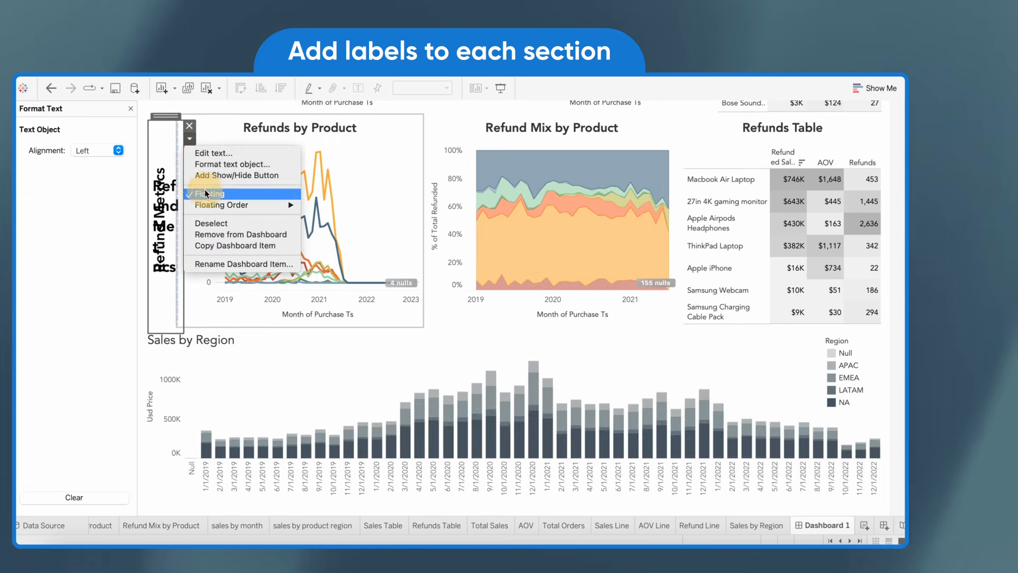
{"action": "left_click", "coordinate": [205, 194]}
{"action": "left_click_drag", "start_coordinate": [694, 319], "coordinate": [177, 370]}
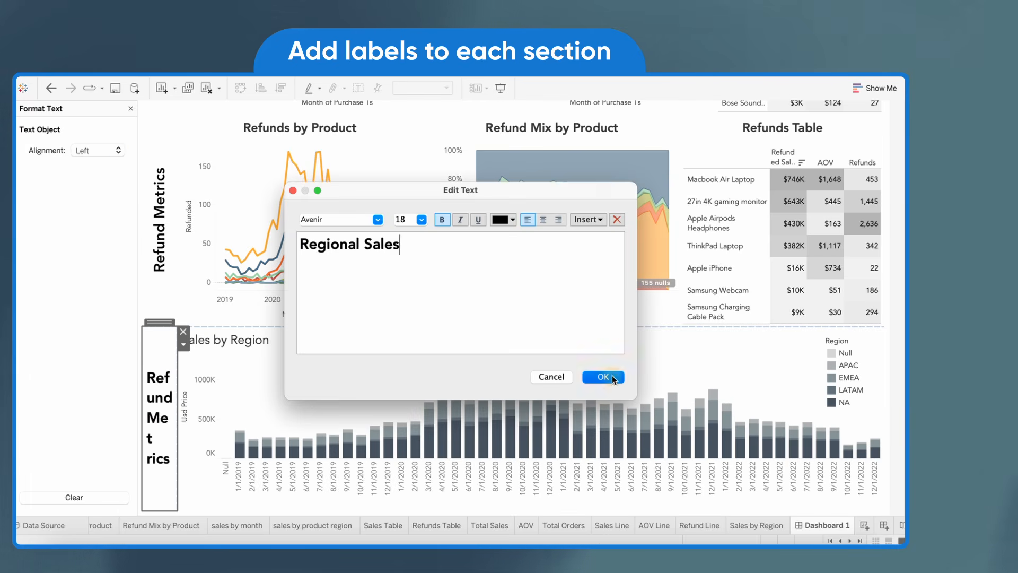
Change the label beside the Sales by Region chart to Regional Sales, centered and rotated to read vertically
{"action": "left_click", "coordinate": [602, 376]}
{"action": "left_click", "coordinate": [97, 150]}
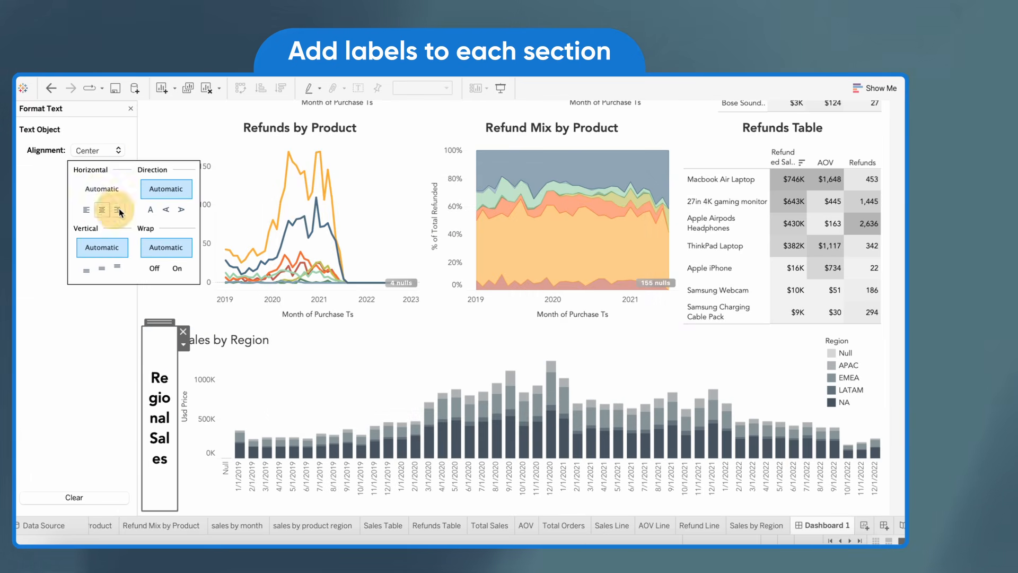
{"action": "left_click", "coordinate": [154, 186]}
{"action": "scroll", "coordinate": [316, 361], "scroll_direction": "up", "scroll_amount": 5}
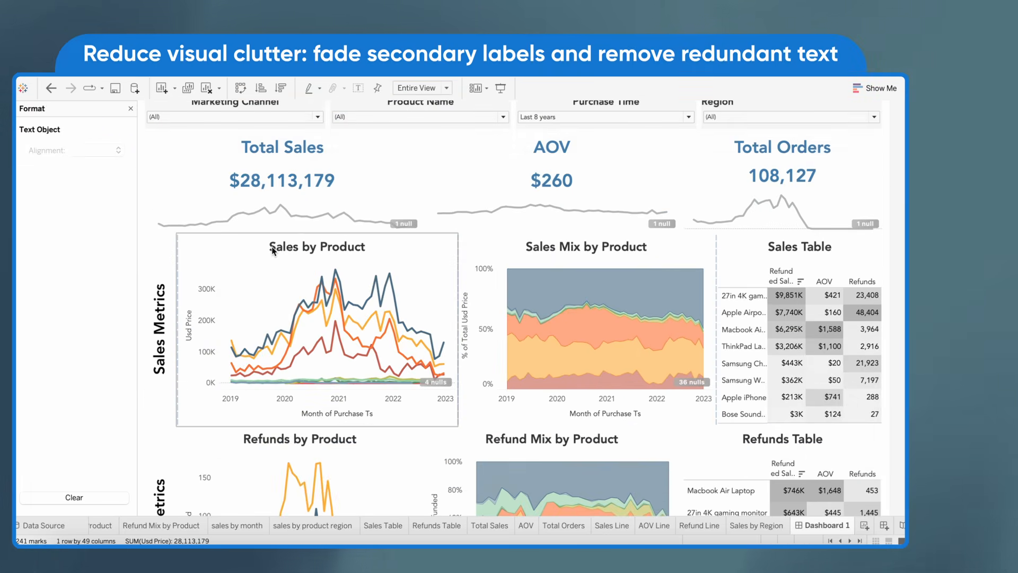
Set the Sales by Product chart title to 12 pt
{"action": "double_click", "coordinate": [272, 249]}
{"action": "key", "text": "super+a"}
{"action": "left_click", "coordinate": [587, 252]}
{"action": "left_click", "coordinate": [570, 307]}
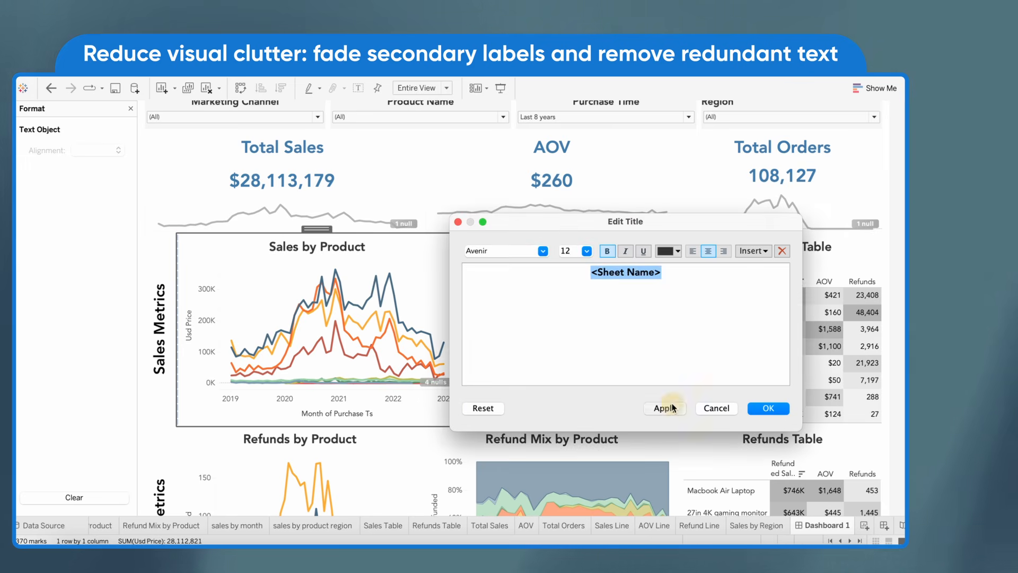
{"action": "left_click", "coordinate": [668, 408]}
{"action": "left_click", "coordinate": [769, 409]}
Retitle the horizontal axis of the Sales by Product chart as Date
{"action": "right_click", "coordinate": [298, 419]}
{"action": "left_click", "coordinate": [329, 424]}
{"action": "type", "text": "Date"}
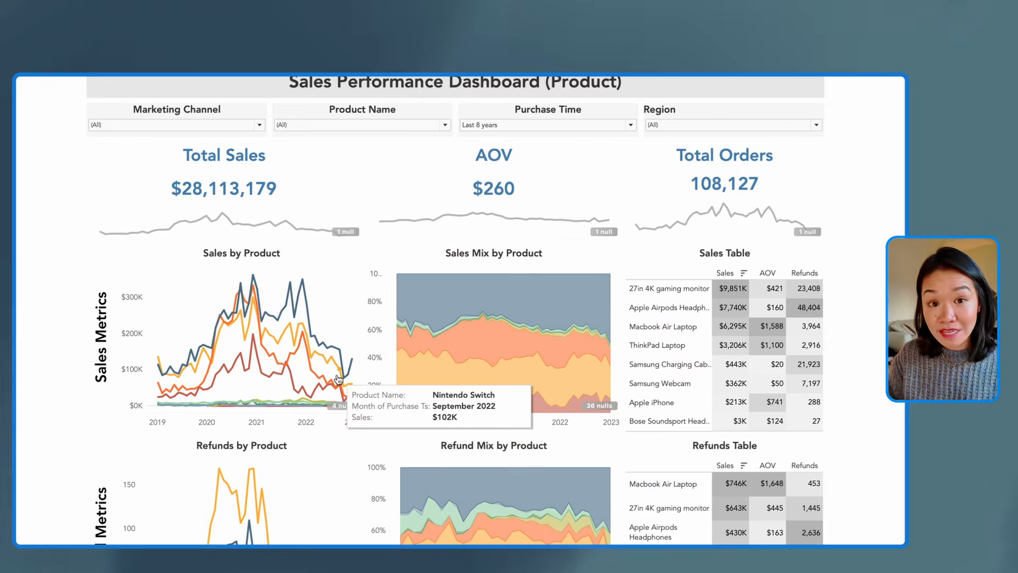
Review the decluttered dashboard from the callouts to the regional sales chart, checking the section labels, charts and tables
{"action": "scroll", "coordinate": [338, 379], "scroll_direction": "down", "scroll_amount": 5}
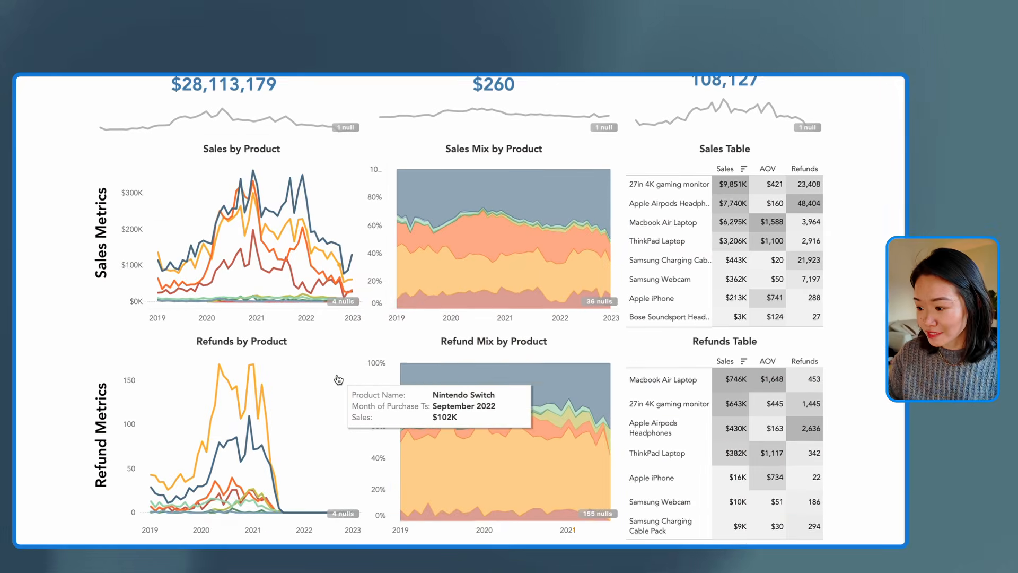
{"action": "scroll", "coordinate": [338, 379], "scroll_direction": "down", "scroll_amount": 2}
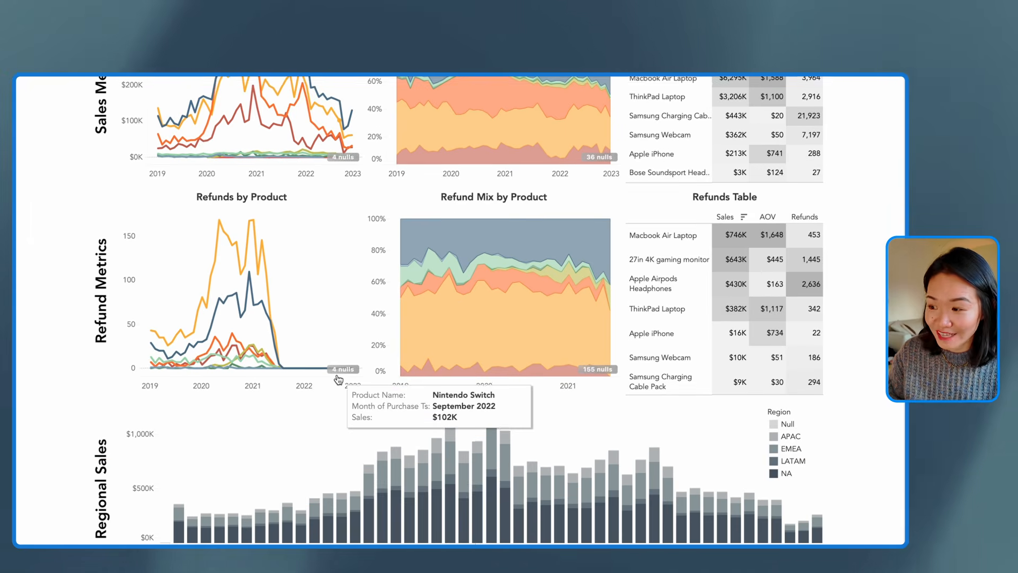
{"action": "scroll", "coordinate": [338, 379], "scroll_direction": "up", "scroll_amount": 4}
{"action": "scroll", "coordinate": [338, 379], "scroll_direction": "up", "scroll_amount": 2}
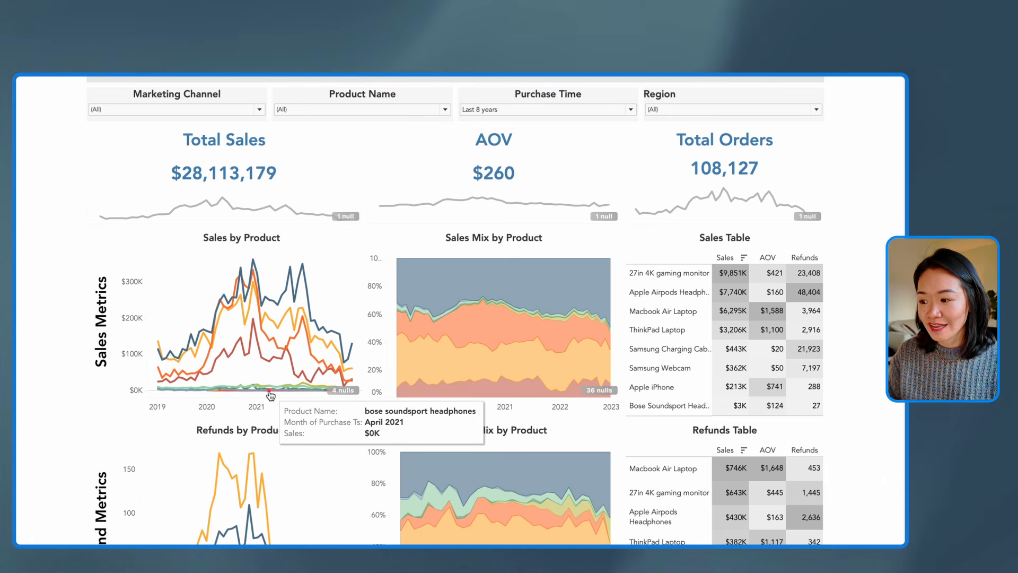
{"action": "scroll", "coordinate": [270, 395], "scroll_direction": "up", "scroll_amount": 1}
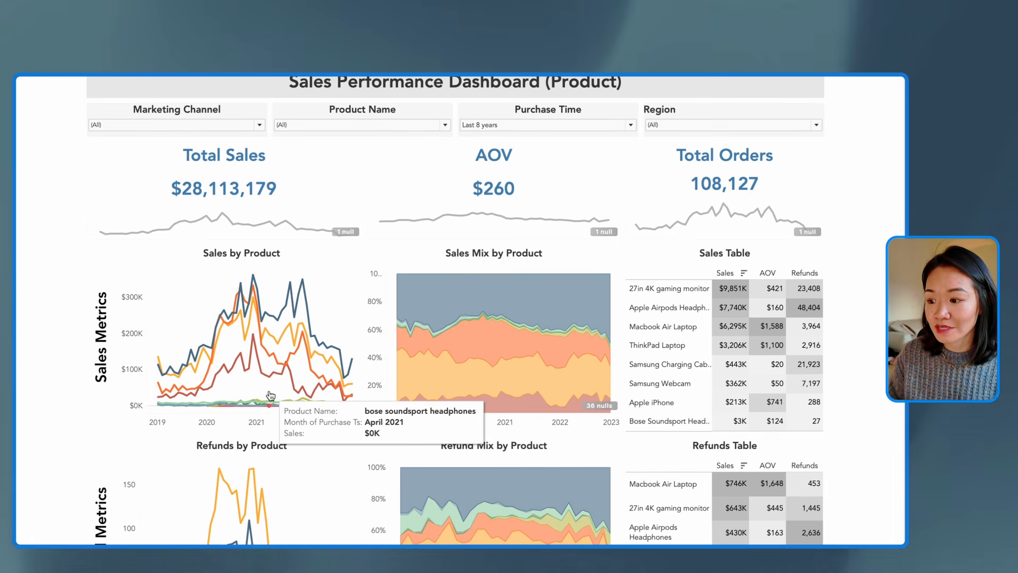
{"action": "scroll", "coordinate": [725, 371], "scroll_direction": "down", "scroll_amount": 2}
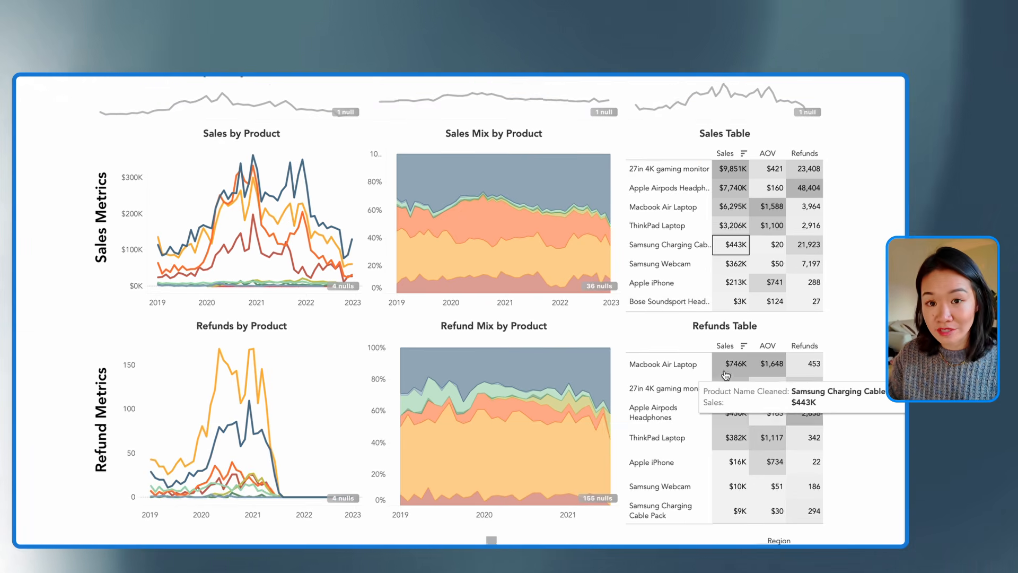
{"action": "scroll", "coordinate": [725, 375], "scroll_direction": "down", "scroll_amount": 3}
{"action": "scroll", "coordinate": [725, 376], "scroll_direction": "up", "scroll_amount": 2}
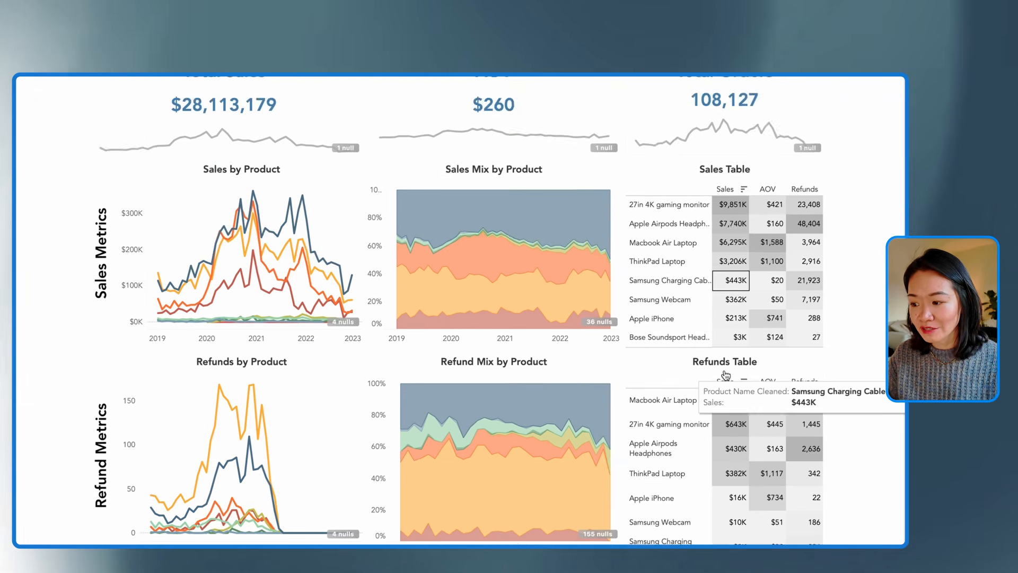
{"action": "scroll", "coordinate": [725, 375], "scroll_direction": "up", "scroll_amount": 2}
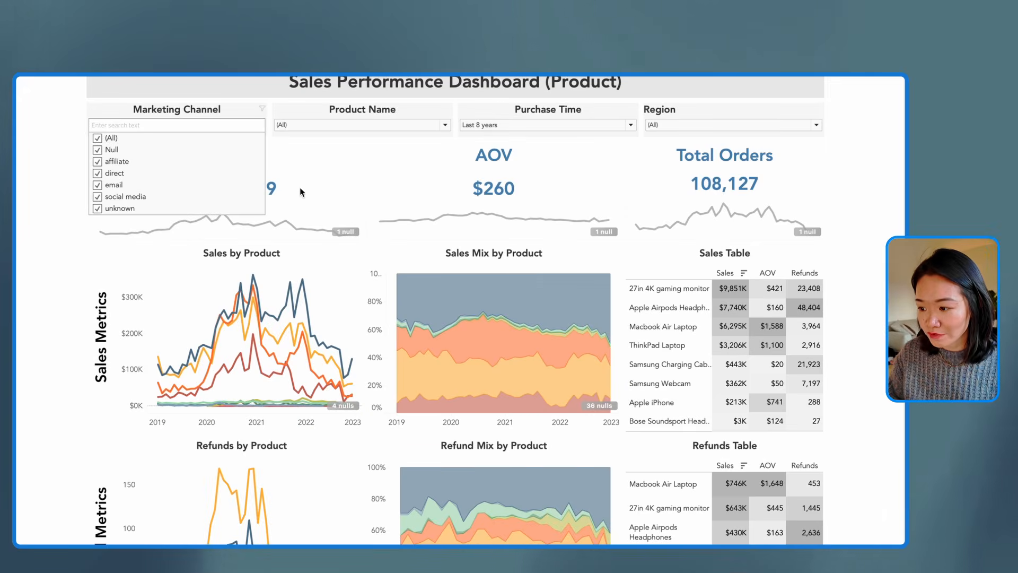
Check the Marketing Channel filter's options and the sales and refund charts beneath the filters
{"action": "left_click", "coordinate": [395, 157]}
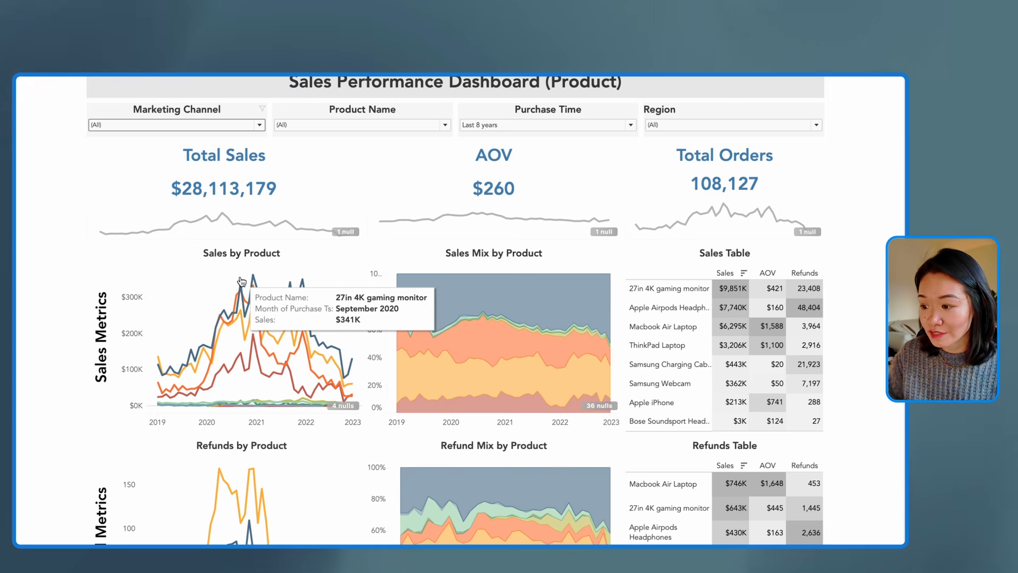
{"action": "left_click", "coordinate": [260, 126]}
{"action": "left_click", "coordinate": [250, 127]}
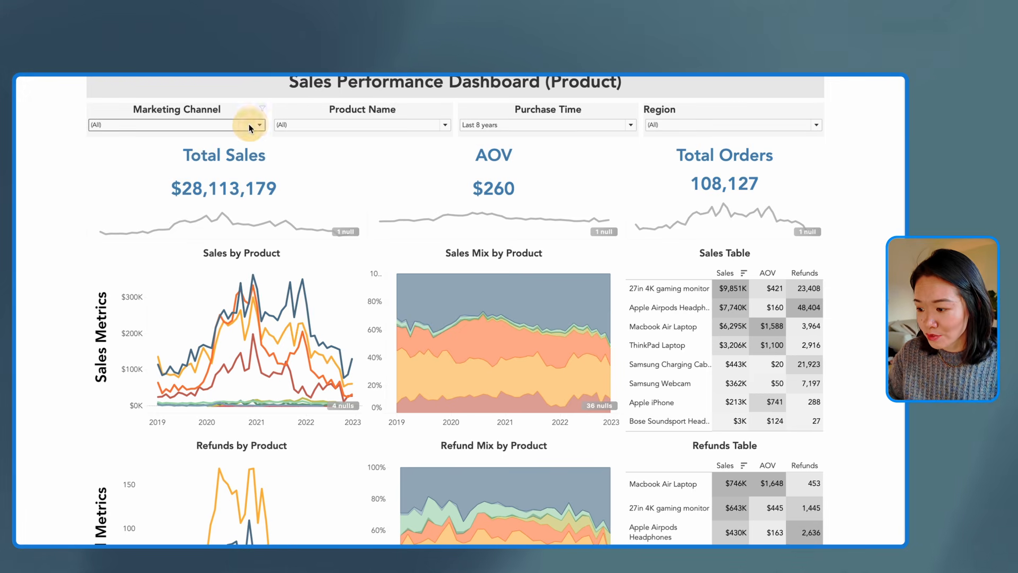
{"action": "scroll", "coordinate": [385, 320], "scroll_direction": "down", "scroll_amount": 4}
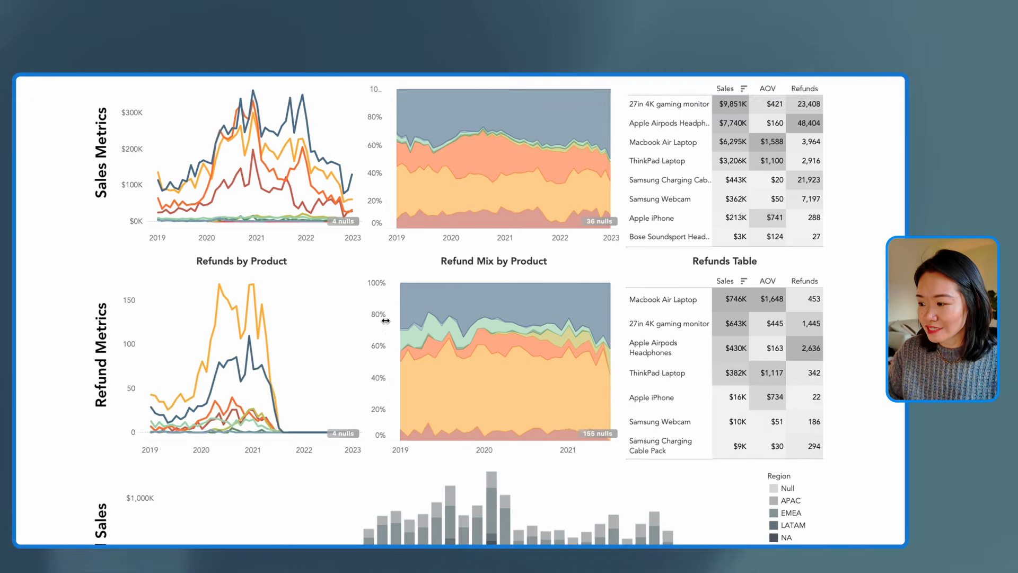
{"action": "scroll", "coordinate": [390, 318], "scroll_direction": "up", "scroll_amount": 3}
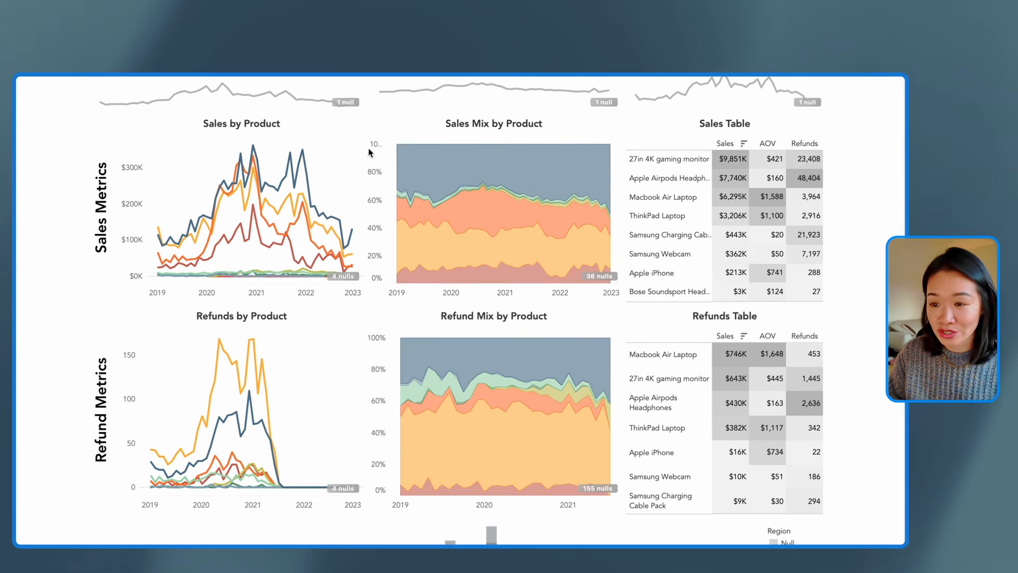
{"action": "scroll", "coordinate": [605, 306], "scroll_direction": "up", "scroll_amount": 2}
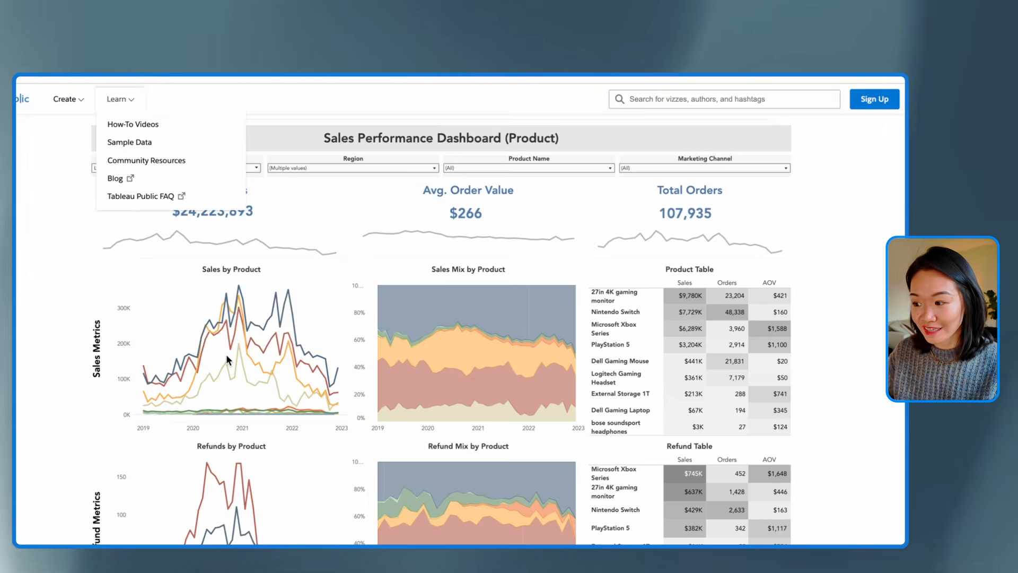
Switch to the published GameZone Sales Dashboard on Tableau Public and examine its callouts, charts and tables
{"action": "scroll", "coordinate": [226, 354], "scroll_direction": "down", "scroll_amount": 3}
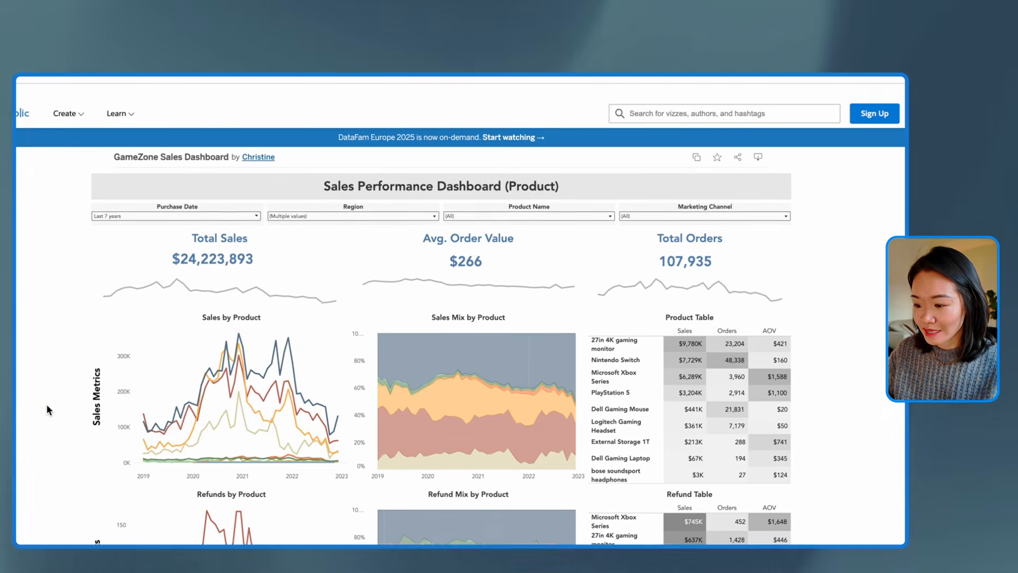
{"action": "scroll", "coordinate": [46, 409], "scroll_direction": "down", "scroll_amount": 1}
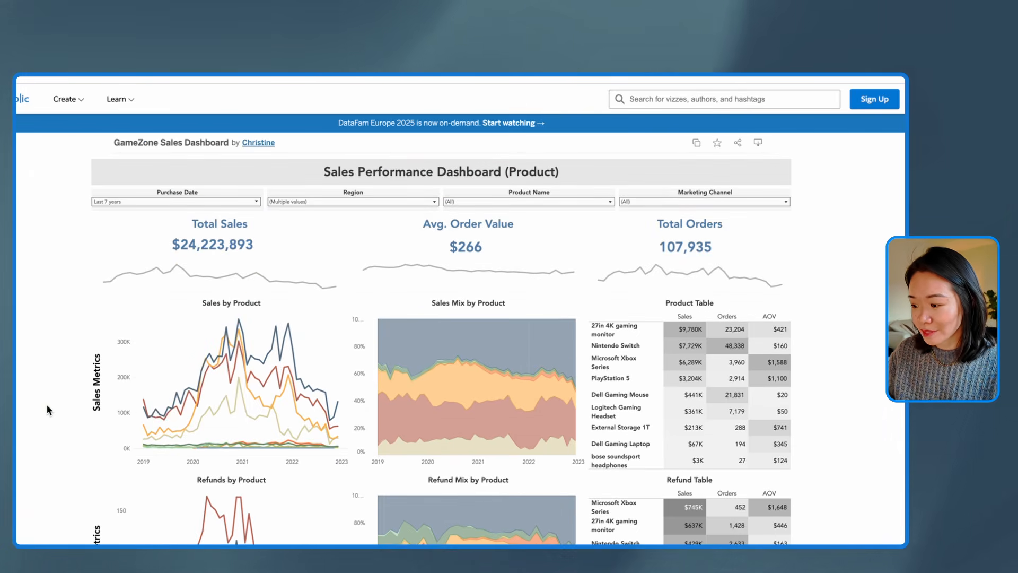
{"action": "scroll", "coordinate": [57, 341], "scroll_direction": "down", "scroll_amount": 3}
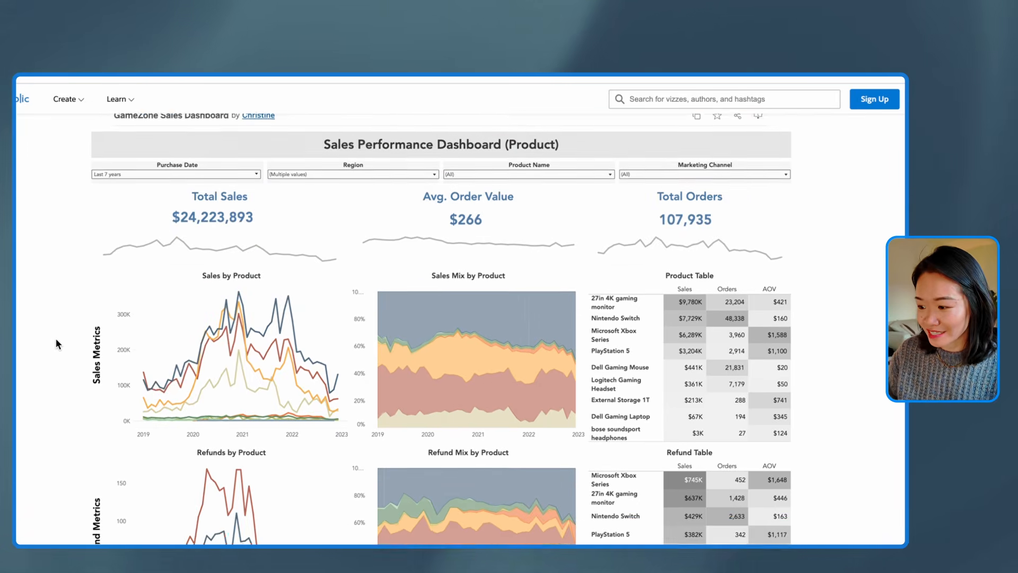
{"action": "scroll", "coordinate": [57, 341], "scroll_direction": "up", "scroll_amount": 2}
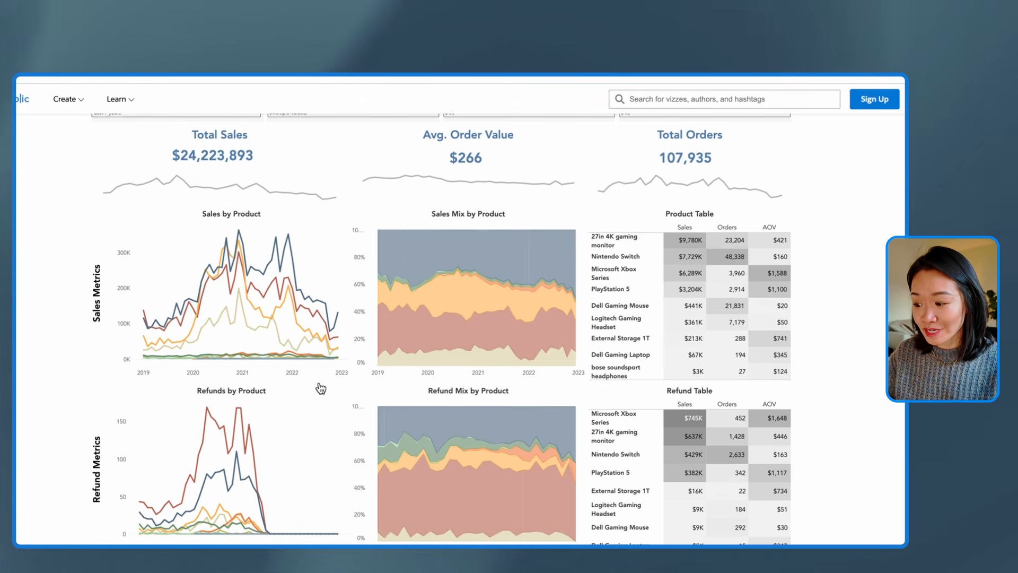